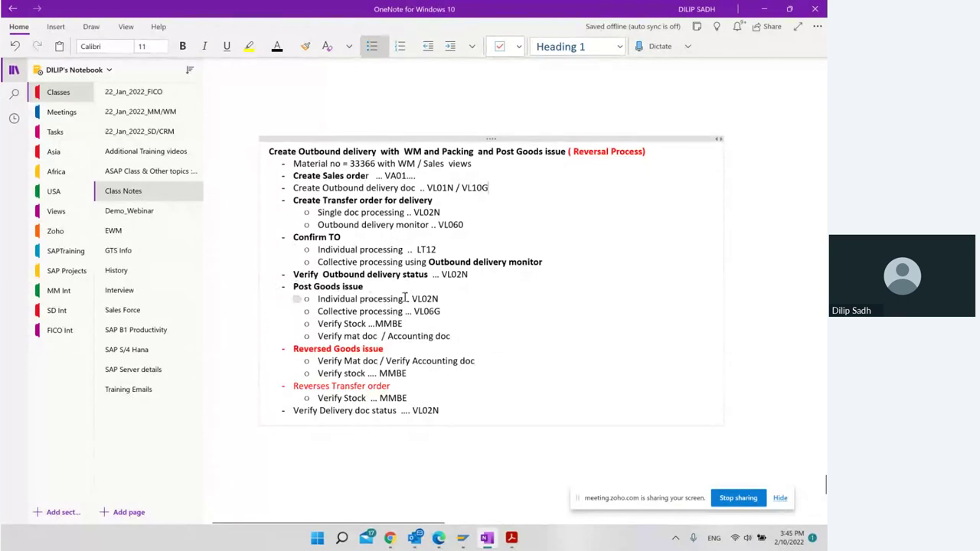
# Step: Bold the 'Reverses Transfer order' heading in the notes and minimize OneNote
pyautogui.scroll(-2, 406, 298)
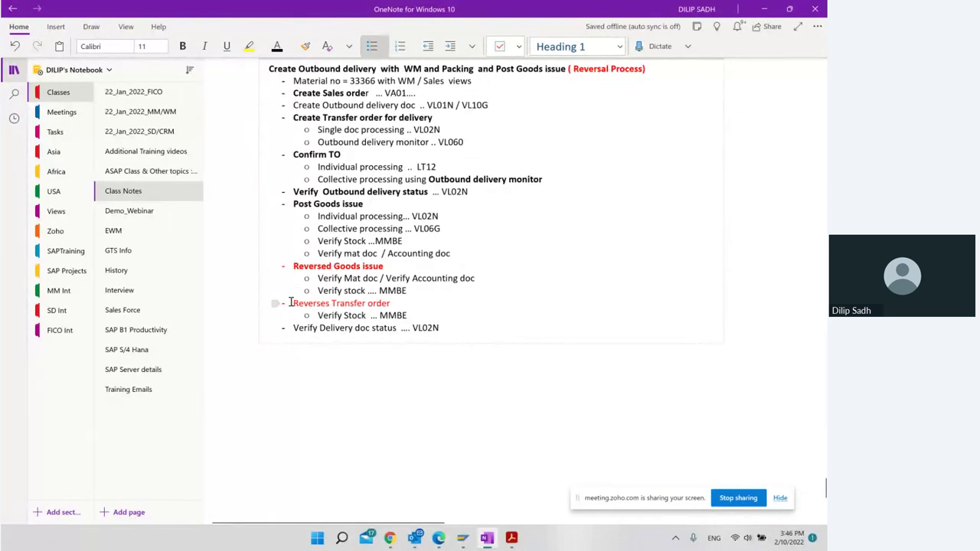
pyautogui.moveTo(291, 303); pyautogui.dragTo(392, 304)
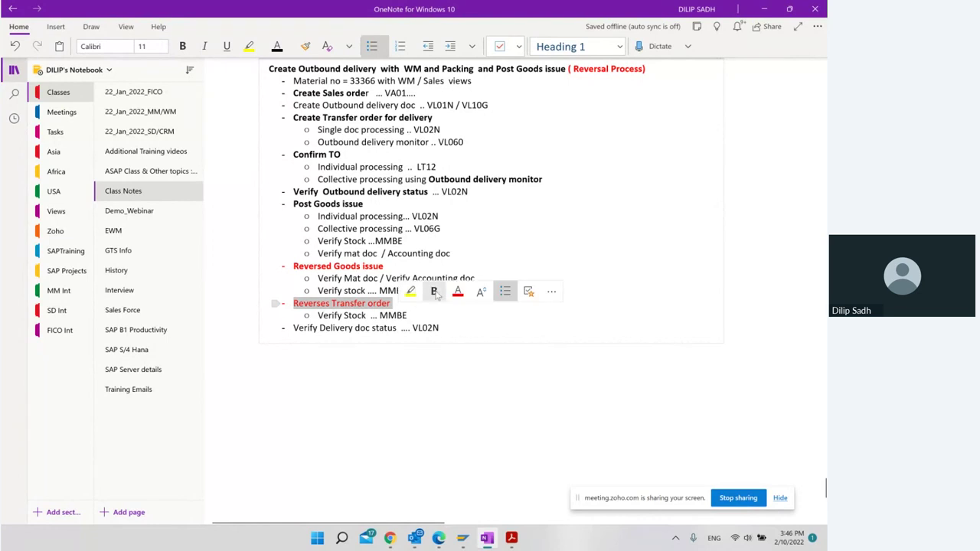
pyautogui.click(434, 292)
pyautogui.click(548, 393)
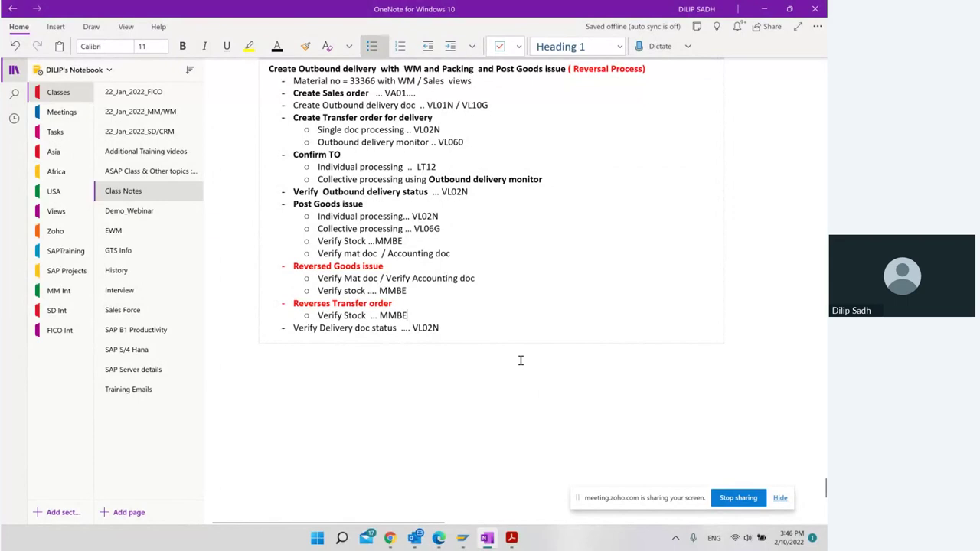
pyautogui.click(766, 9)
# Step: Hide the browser, bring the SAP session forward and return to SAP Easy Access
pyautogui.click(766, 9)
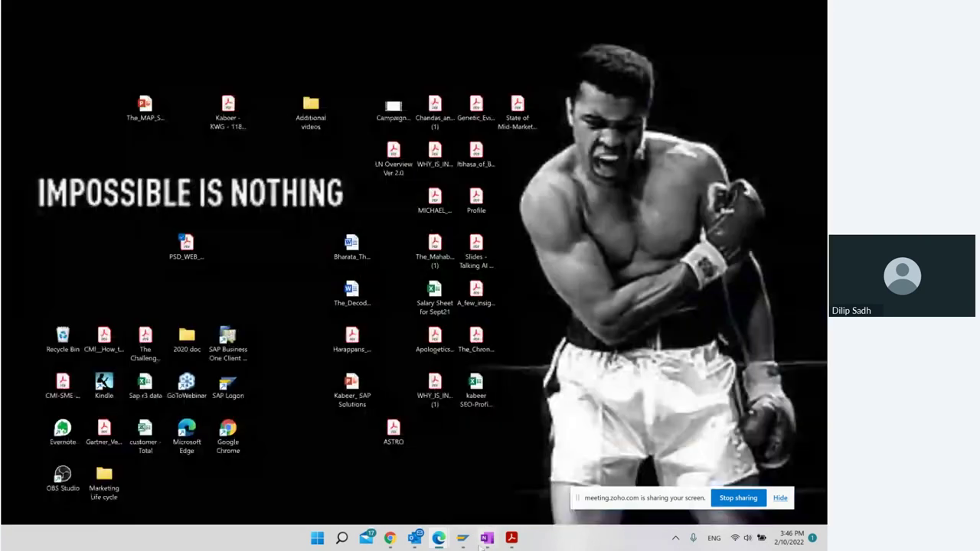
pyautogui.moveTo(463, 538)
pyautogui.click(516, 470)
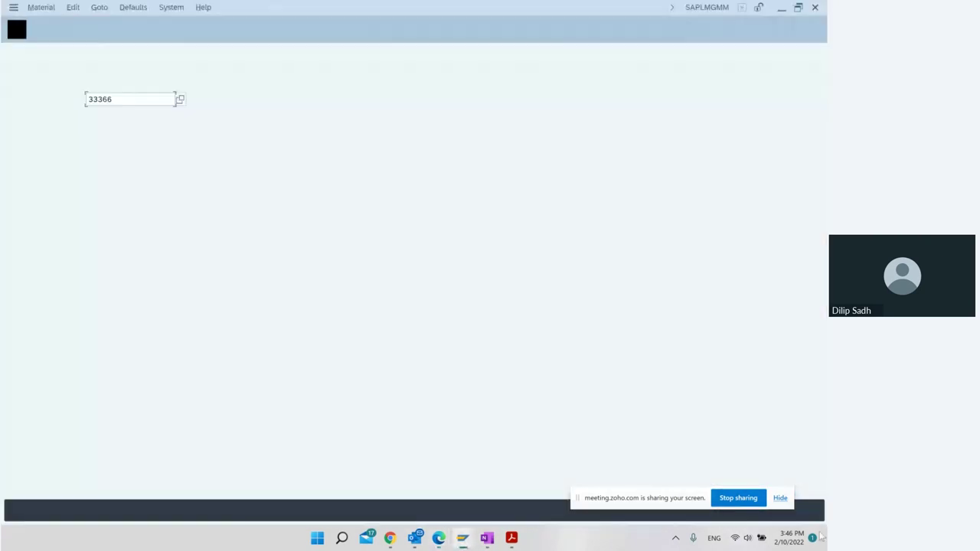
pyautogui.doubleClick(107, 98)
pyautogui.click(18, 30)
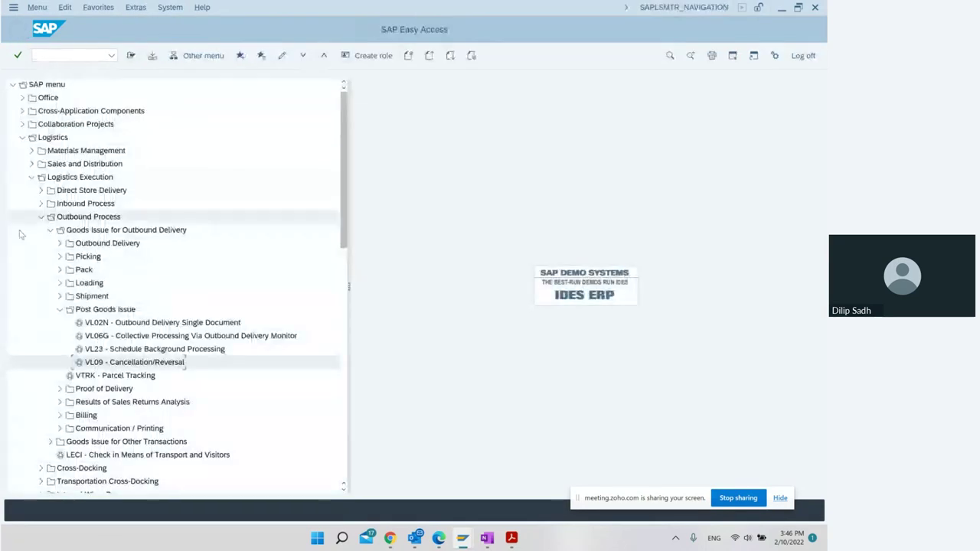
pyautogui.click(39, 217)
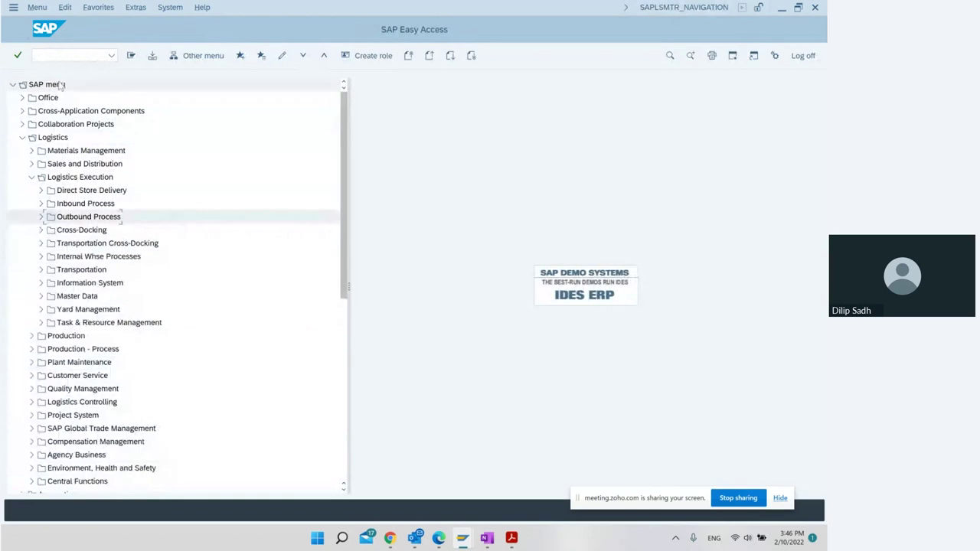
# Step: Start transaction VA01 to create a sales order
pyautogui.click(59, 55)
pyautogui.write('VA01')
pyautogui.press('Return')
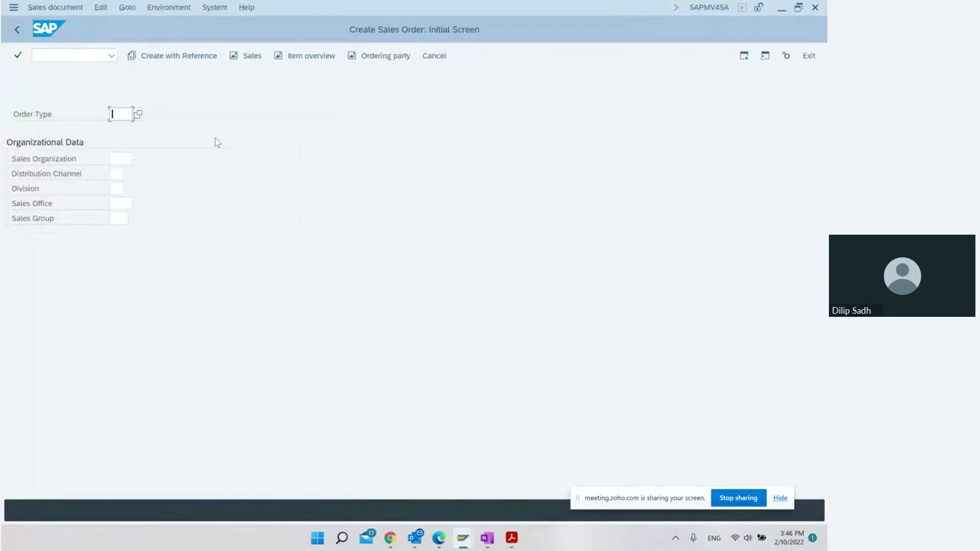
# Step: Start an order of type OR for sales area 1000/10/00
pyautogui.write('or')
pyautogui.press('Tab')
pyautogui.write('1000')
pyautogui.press('Tab')
pyautogui.write('10')
pyautogui.press('Tab')
pyautogui.write('00')
pyautogui.press('Return')
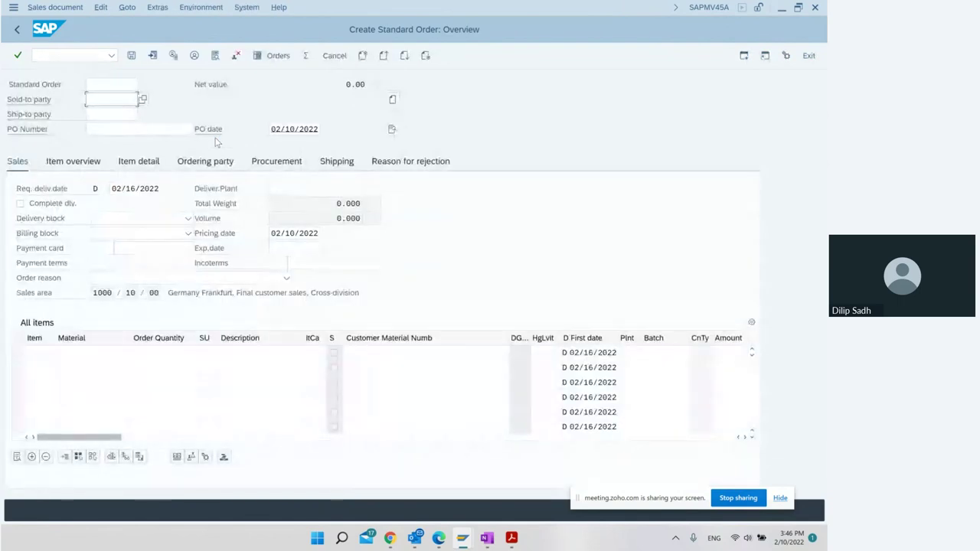
# Step: Fill in the sold-to party, ship-to party and PO number from history
pyautogui.press('Down')
pyautogui.press('Return')
pyautogui.press('Return')
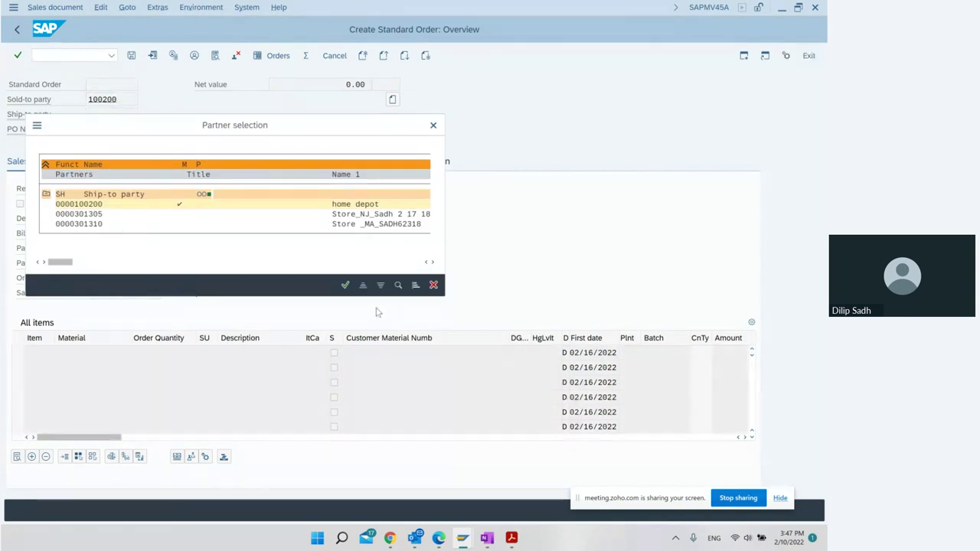
pyautogui.click(343, 285)
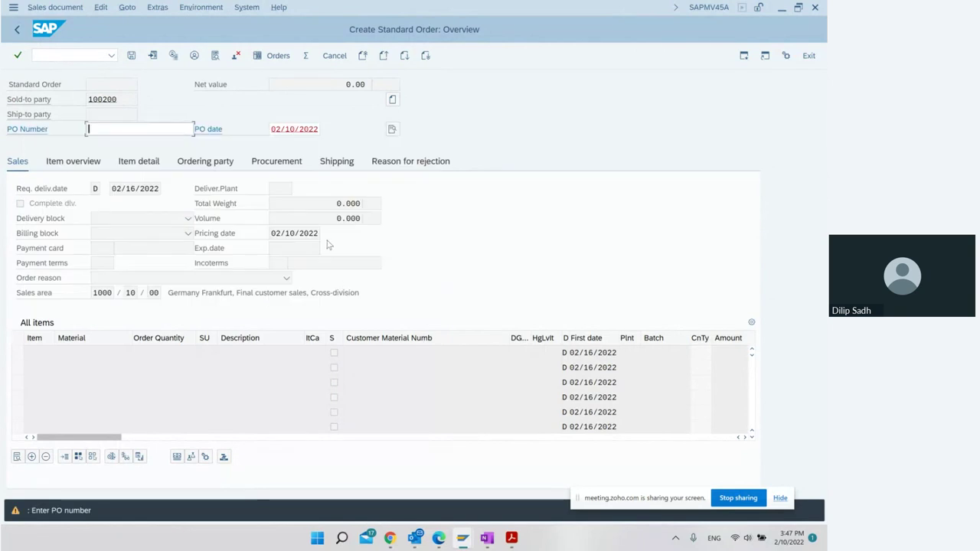
pyautogui.write('11')
pyautogui.press('Down')
pyautogui.press('Return')
pyautogui.press('Return')
# Step: Add material 33366 with quantity 10 and save the order as 16584
pyautogui.write('33360')
pyautogui.press('Tab')
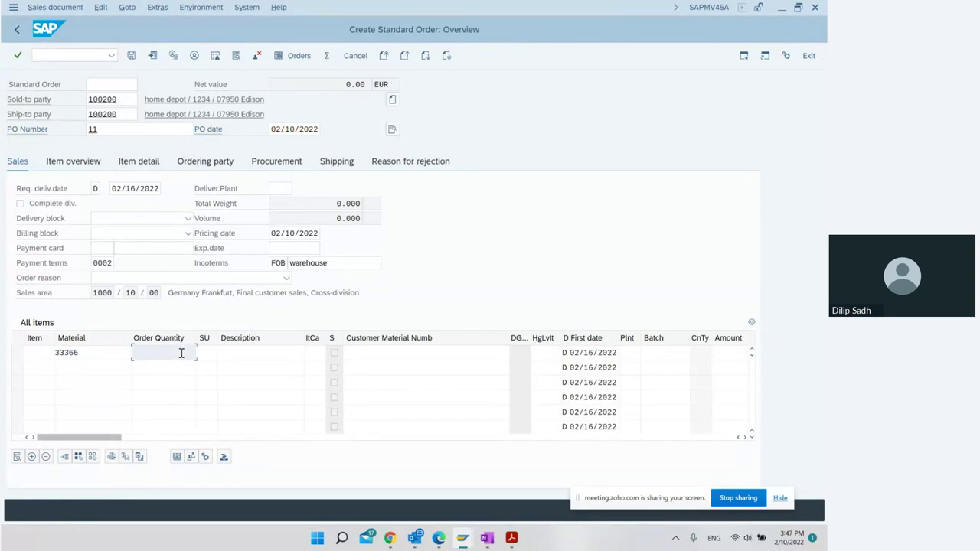
pyautogui.write('10')
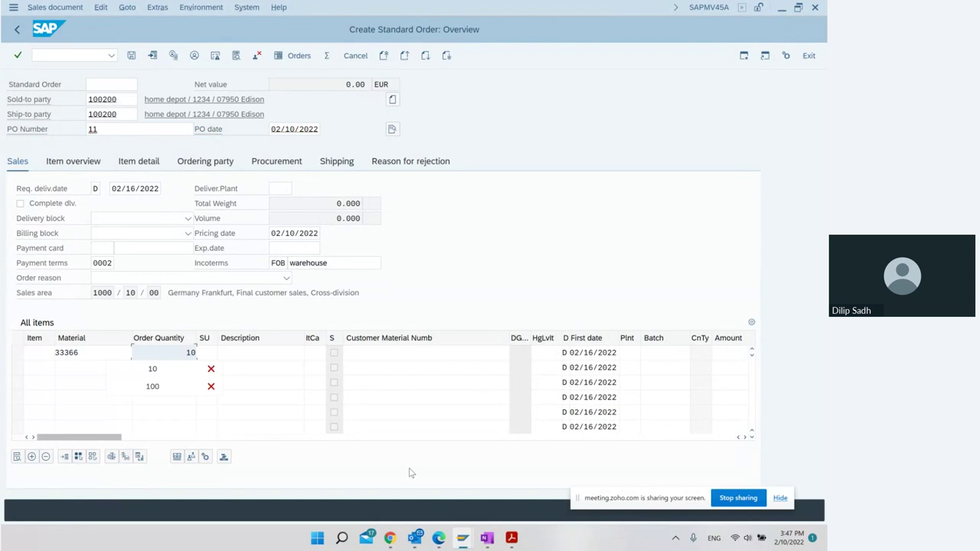
pyautogui.press('Return')
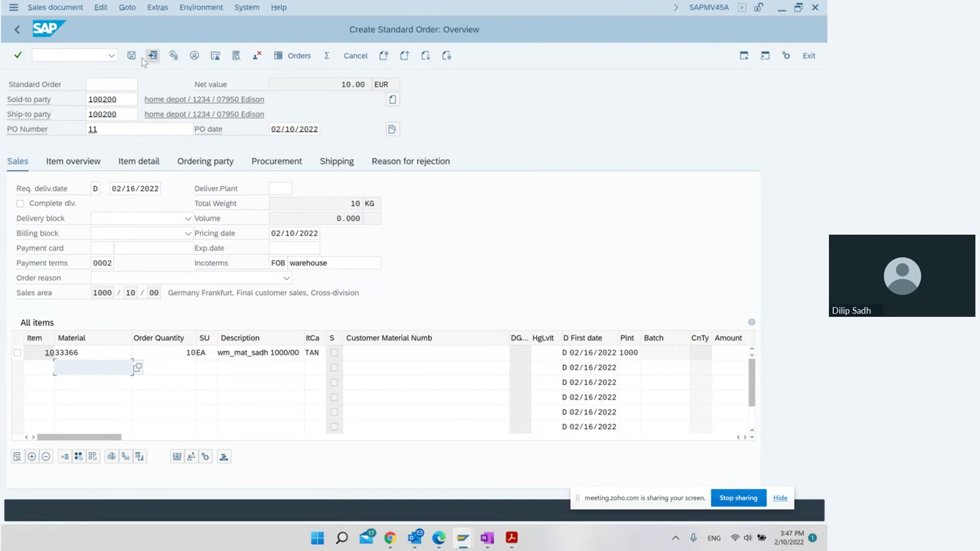
pyautogui.click(131, 55)
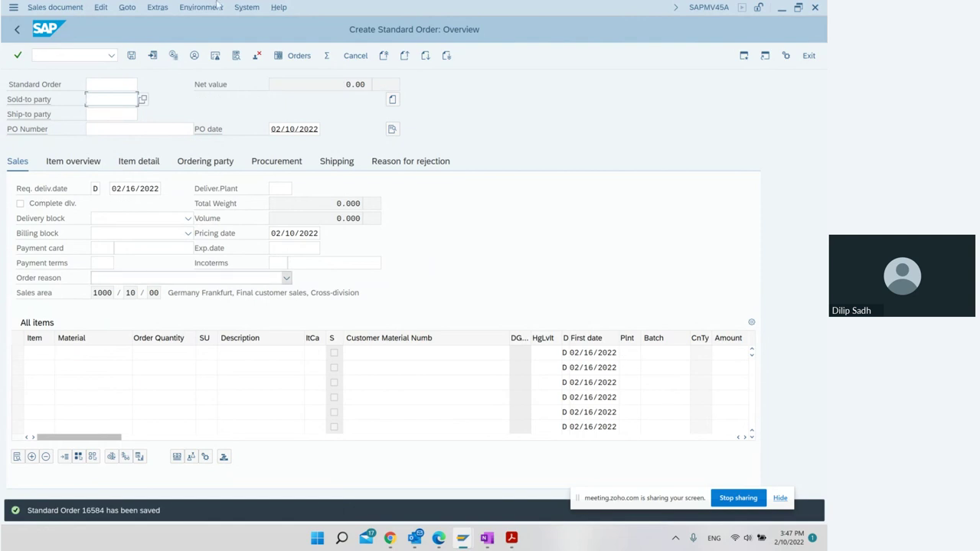
# Step: Bring up the saved order in Change Sales Order, then return to SAP Easy Access
pyautogui.click(70, 7)
pyautogui.click(61, 39)
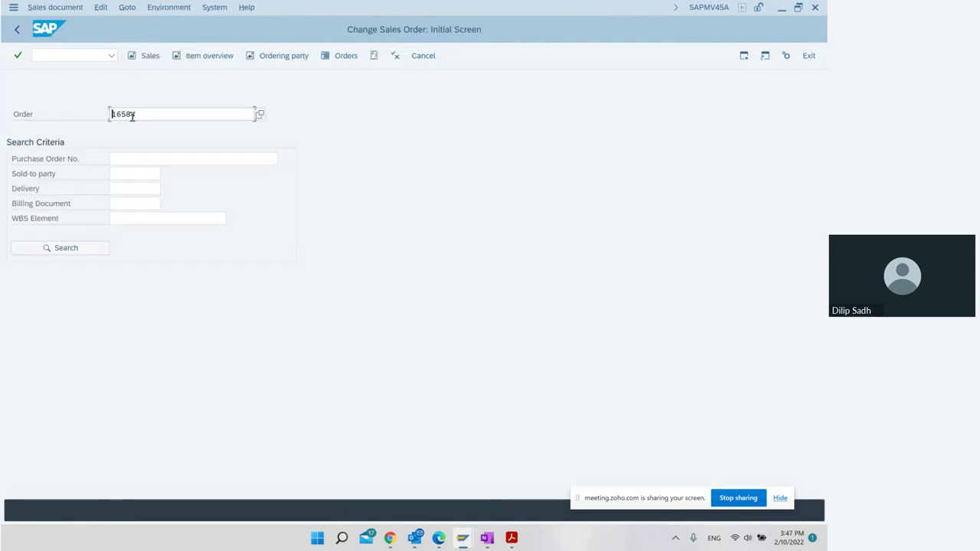
pyautogui.moveTo(146, 113); pyautogui.dragTo(82, 115)
pyautogui.click(82, 116)
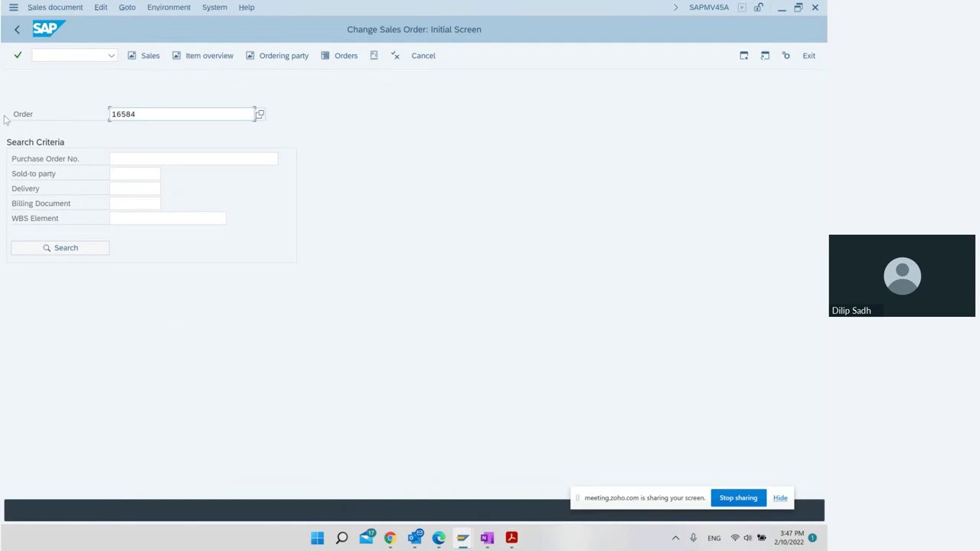
pyautogui.click(16, 29)
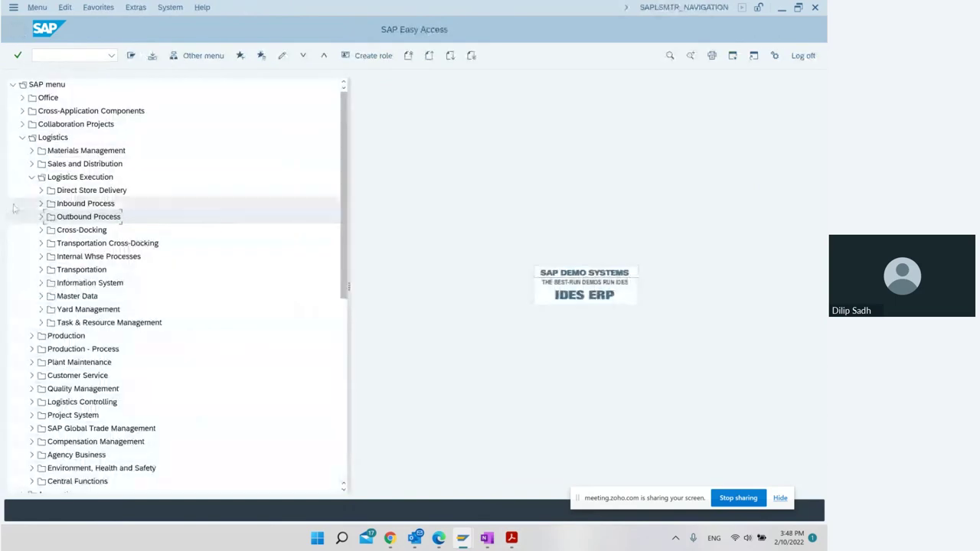
# Step: Launch VL01N, Create Outbound Delivery with Order Reference, from the Outbound Process menu
pyautogui.click(41, 216)
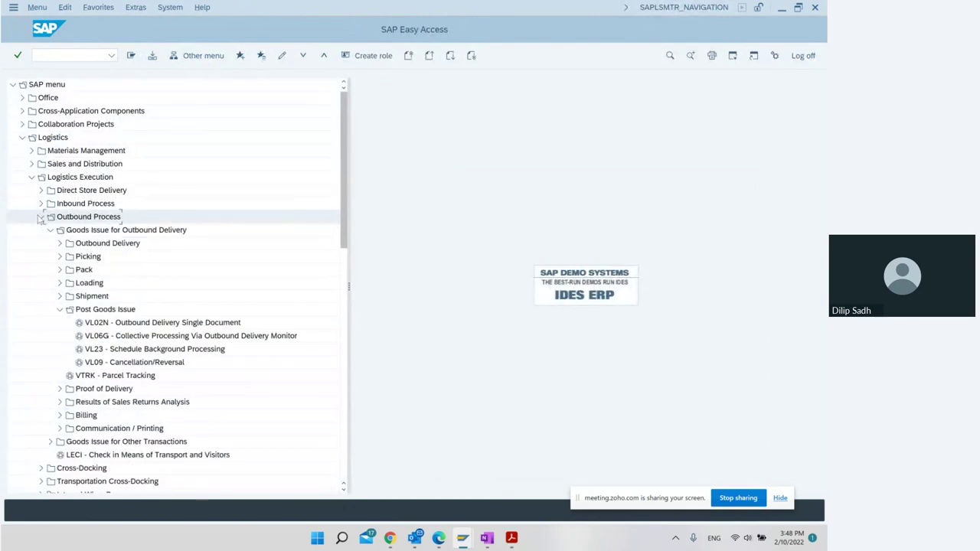
pyautogui.click(58, 310)
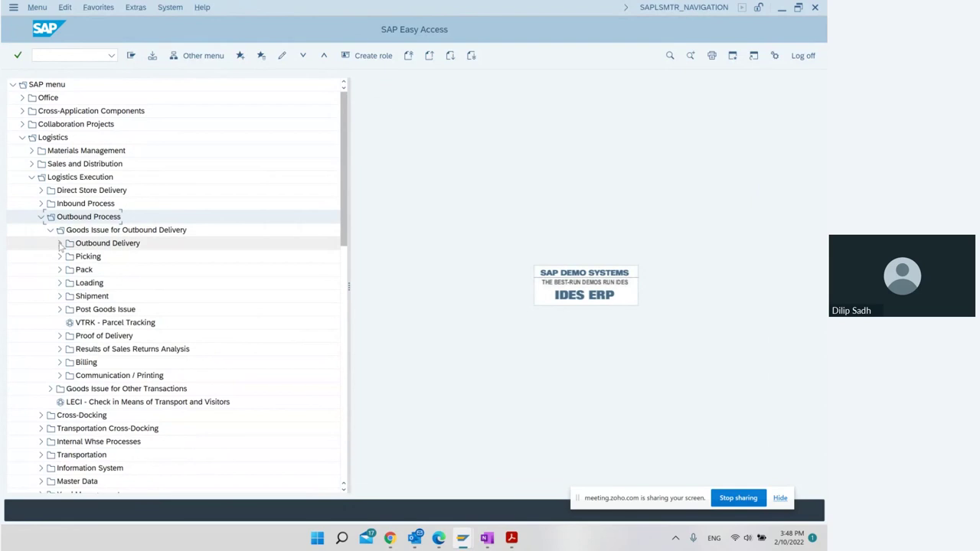
pyautogui.click(60, 242)
pyautogui.click(69, 256)
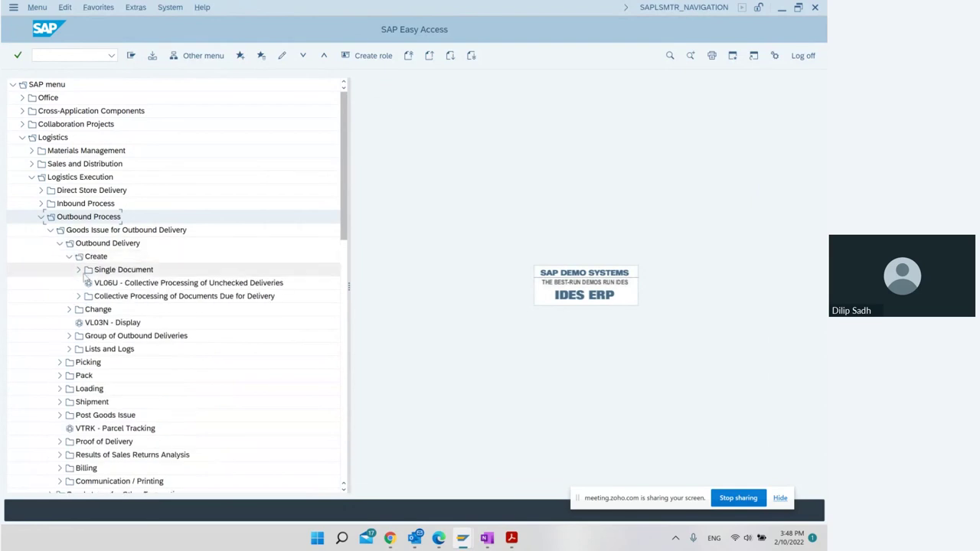
pyautogui.click(79, 269)
pyautogui.click(131, 283)
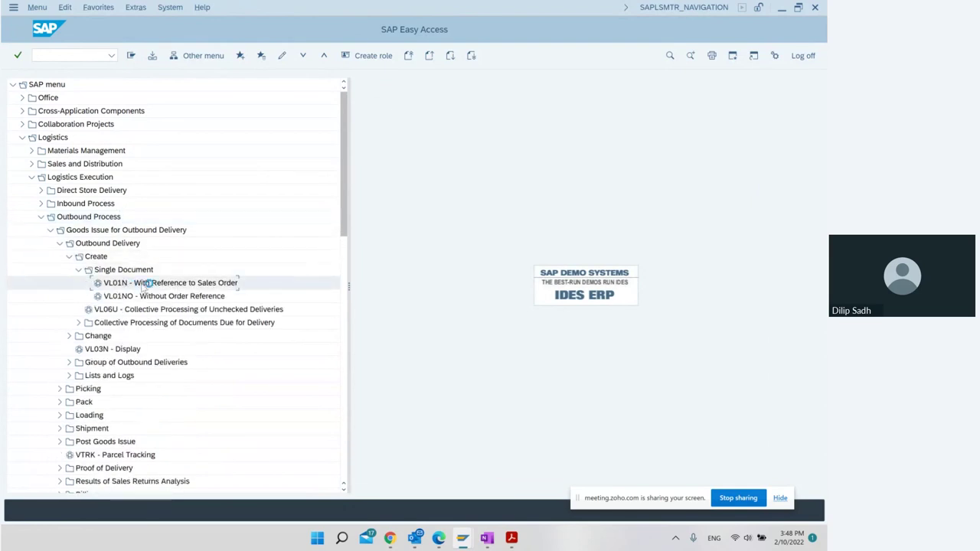
pyautogui.doubleClick(148, 283)
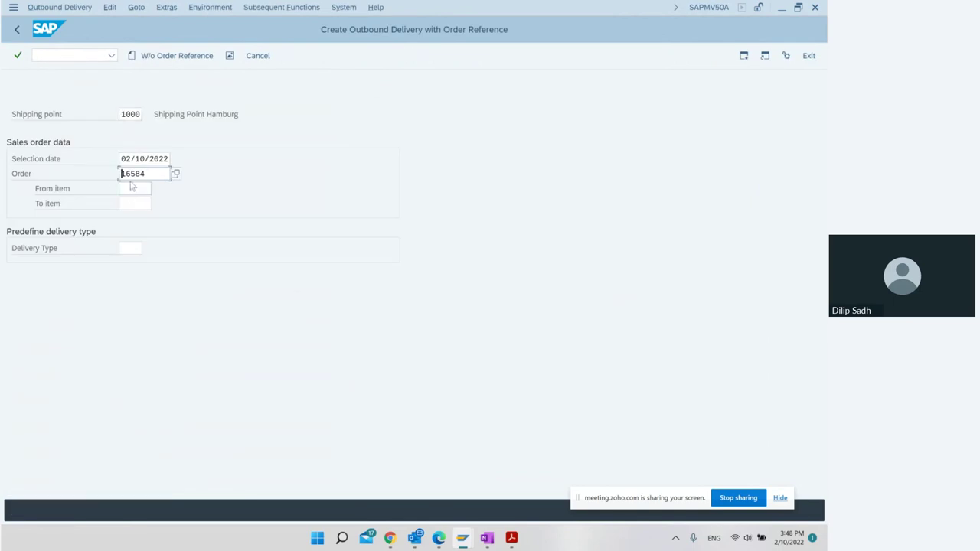
# Step: Generate the delivery for order 16584, then exit without saving back to SAP Easy Access
pyautogui.click(150, 162)
pyautogui.press('Return')
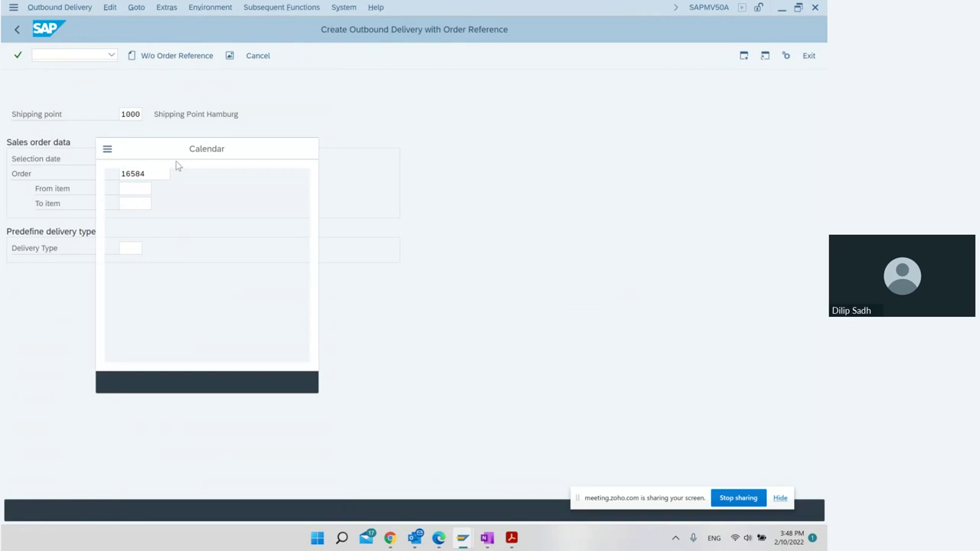
pyautogui.press('Return')
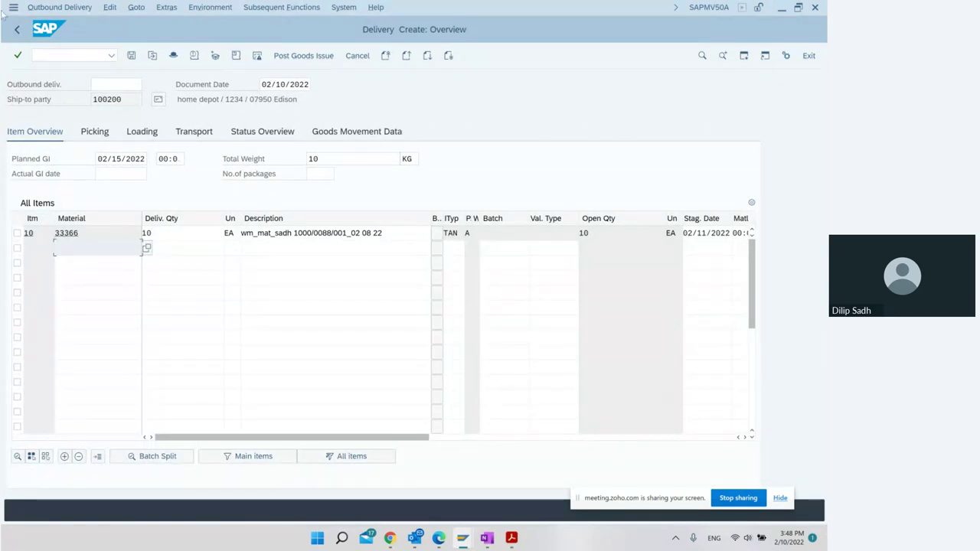
pyautogui.click(17, 29)
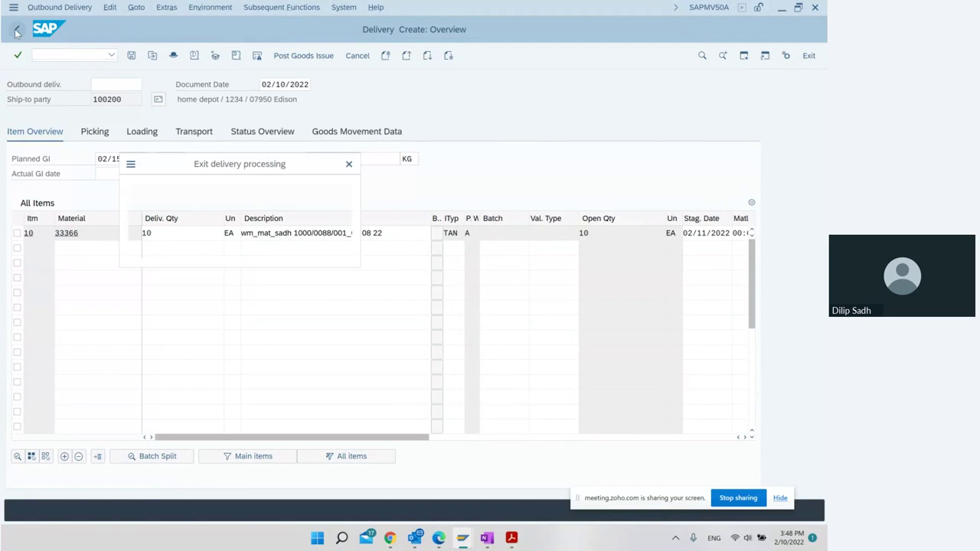
pyautogui.click(242, 242)
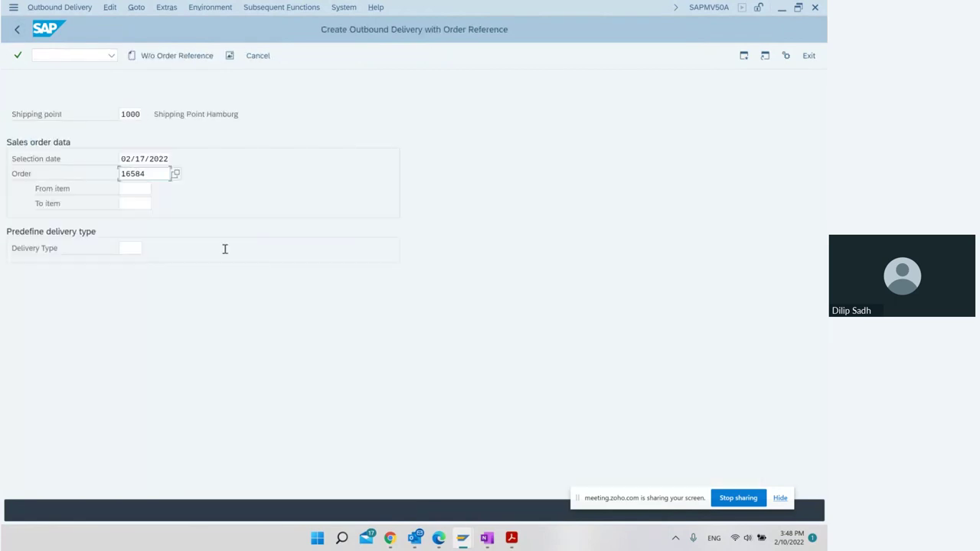
pyautogui.click(17, 30)
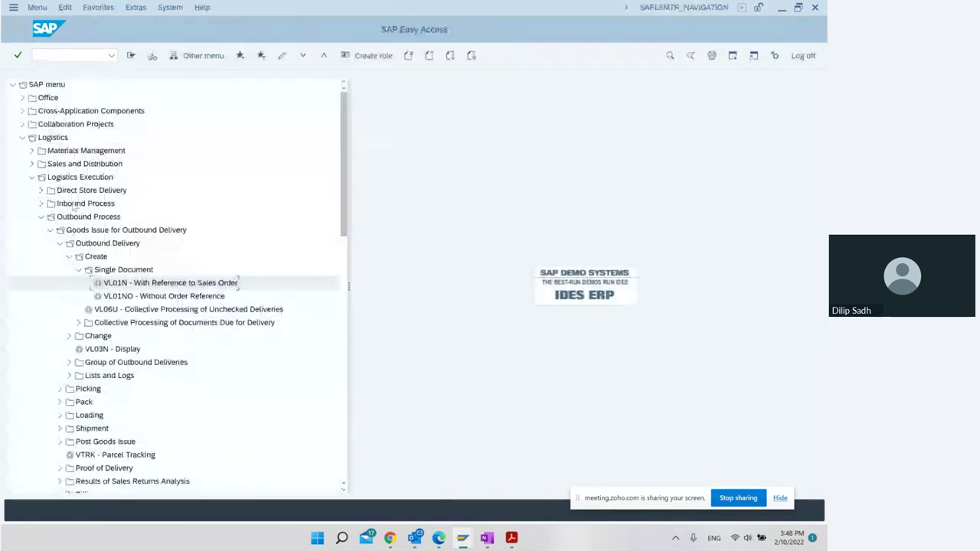
# Step: Launch VL10G, Sales Orders and Purchase Orders, from the collective processing menu
pyautogui.click(77, 270)
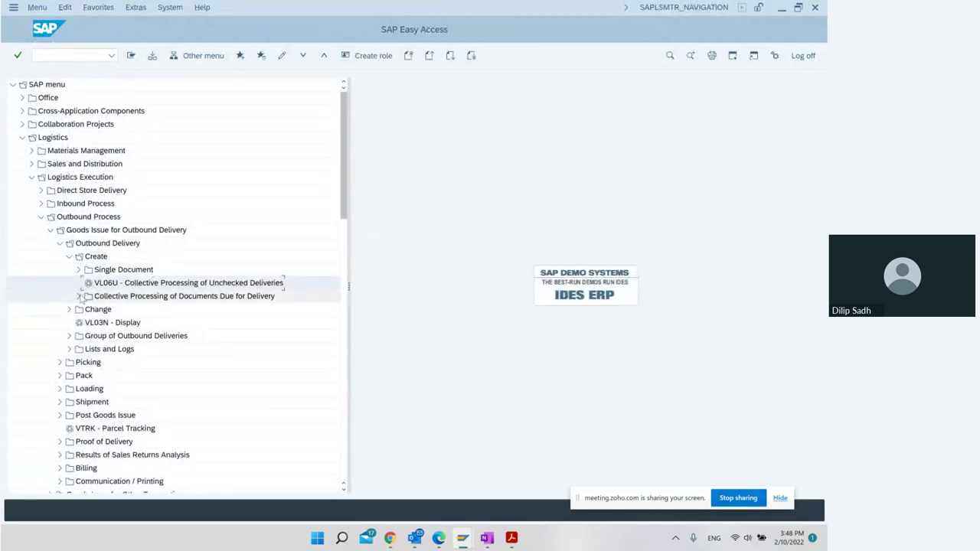
pyautogui.click(80, 294)
pyautogui.click(156, 404)
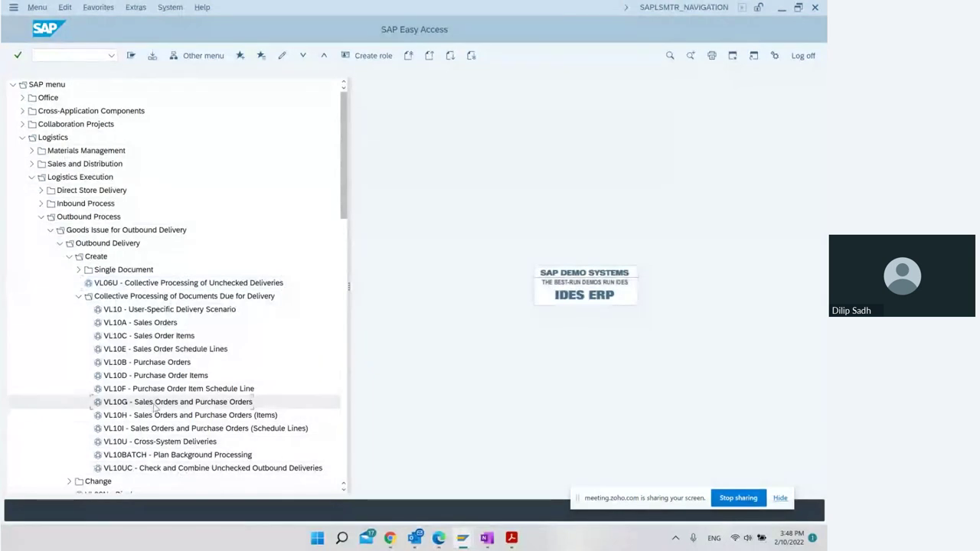
pyautogui.doubleClick(156, 404)
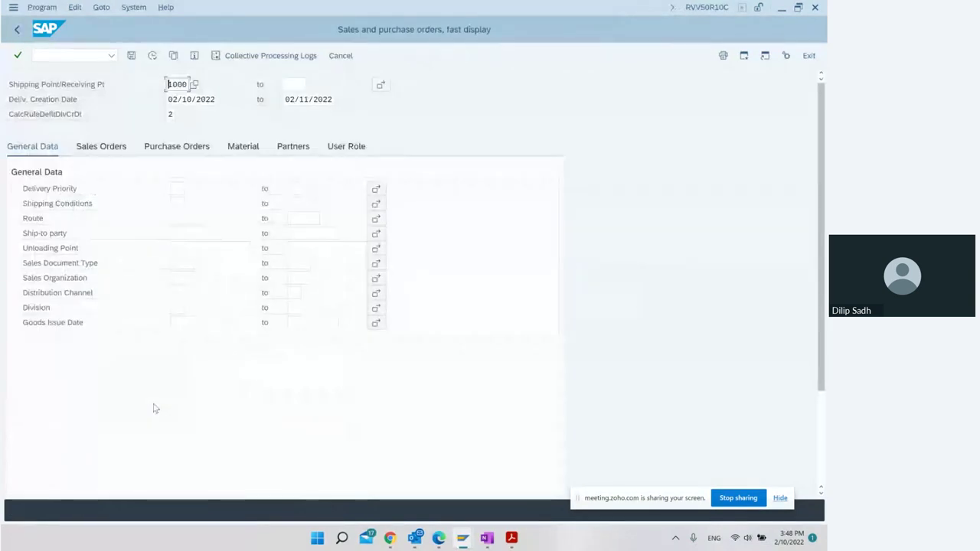
# Step: Extend the creation date range to 02/18/2022 and clear the calculation rule
pyautogui.click(300, 99)
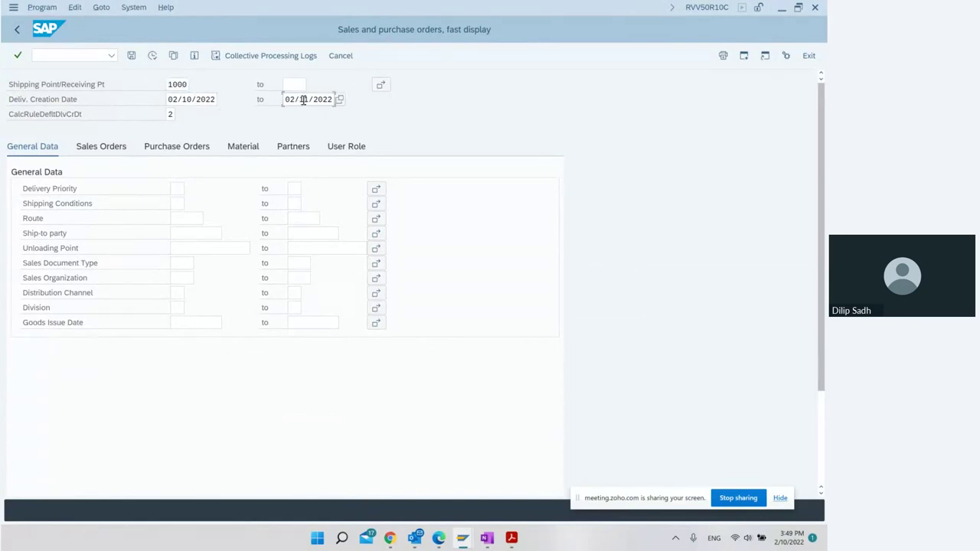
pyautogui.click(344, 100)
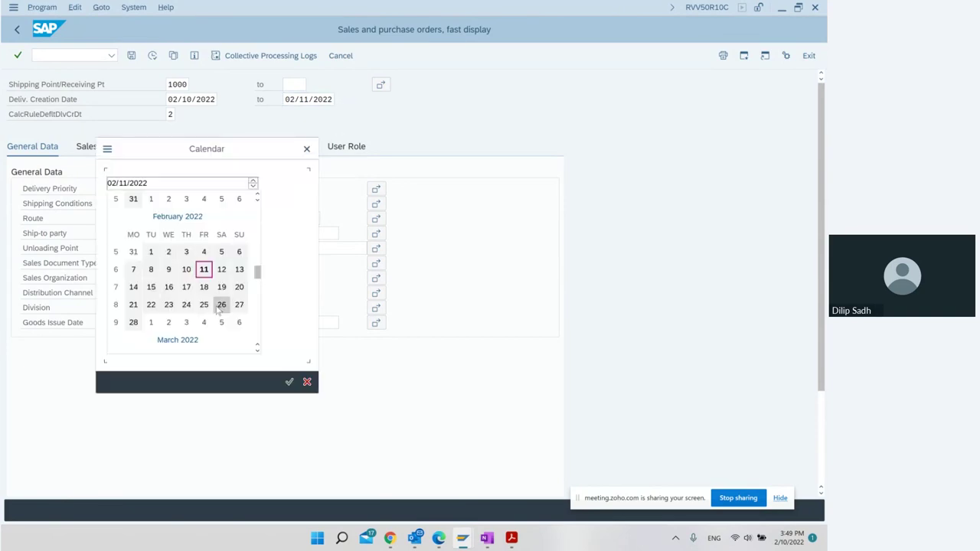
pyautogui.doubleClick(204, 287)
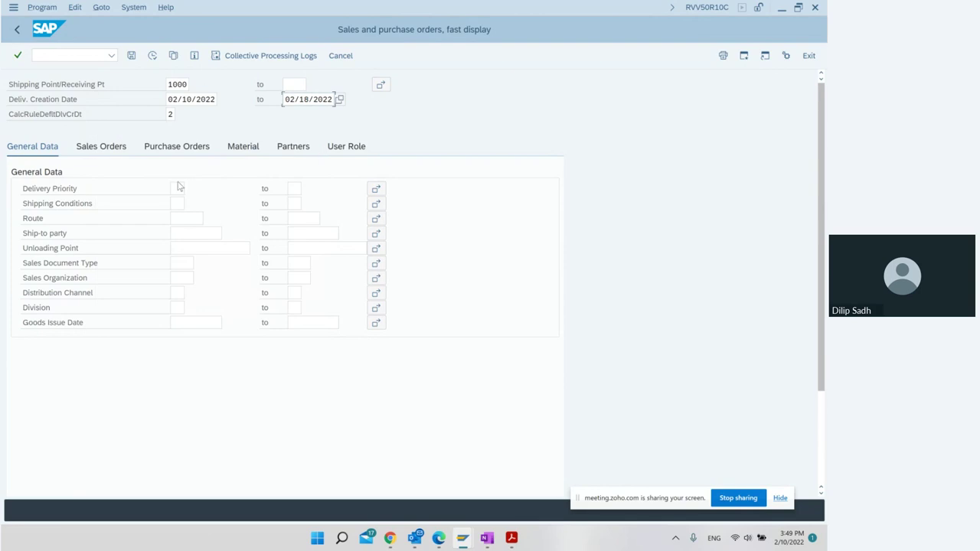
pyautogui.click(169, 113)
pyautogui.press('BackSpace')
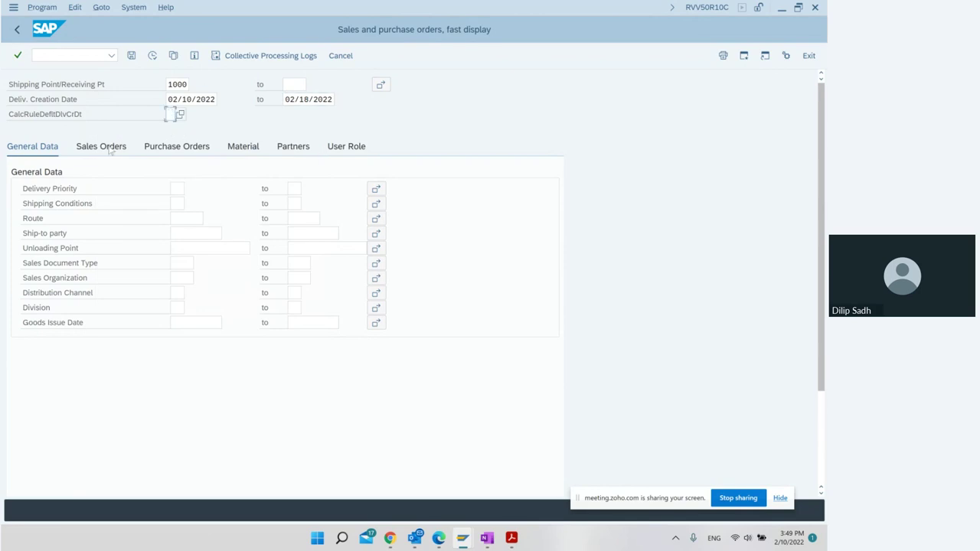
# Step: Remove the delivery block 08 restriction, restrict to sales document 16584 and execute
pyautogui.click(106, 149)
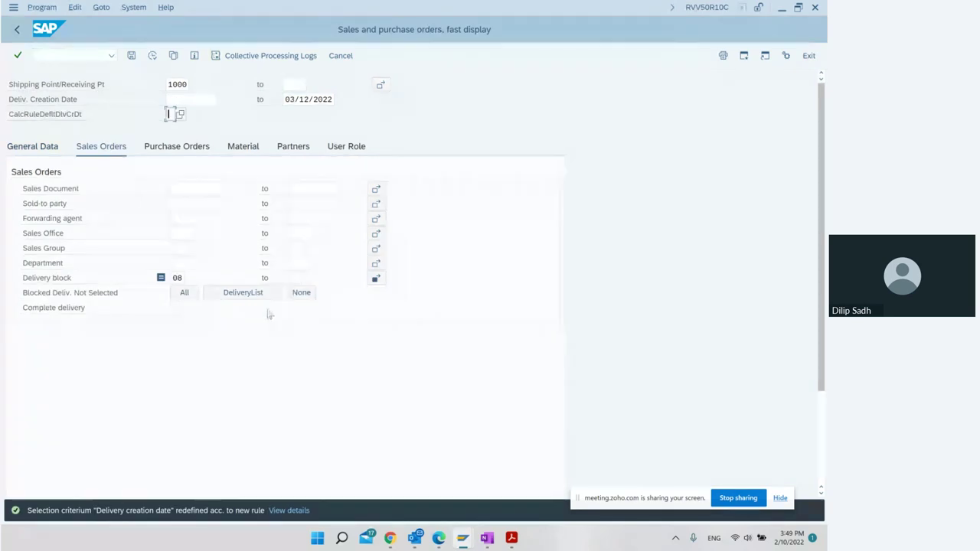
pyautogui.click(303, 295)
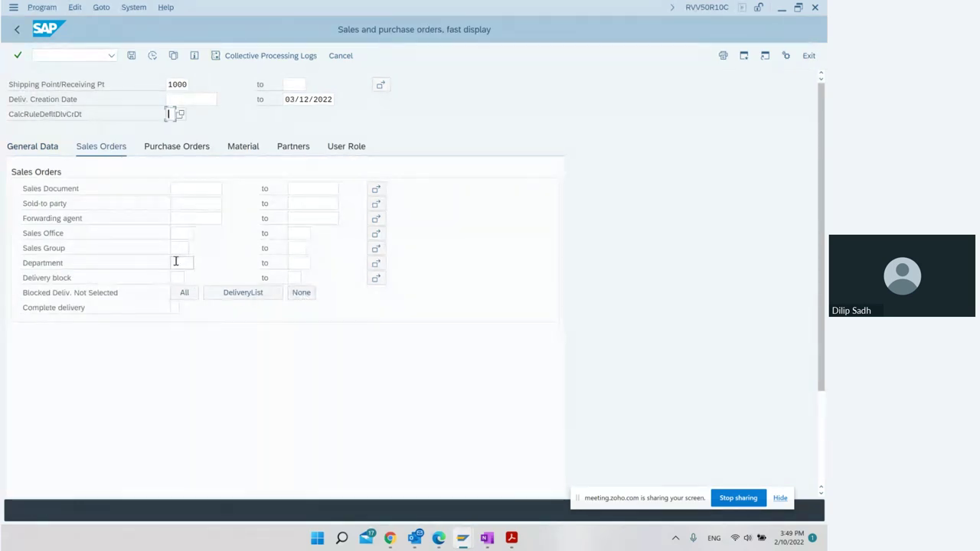
pyautogui.click(184, 188)
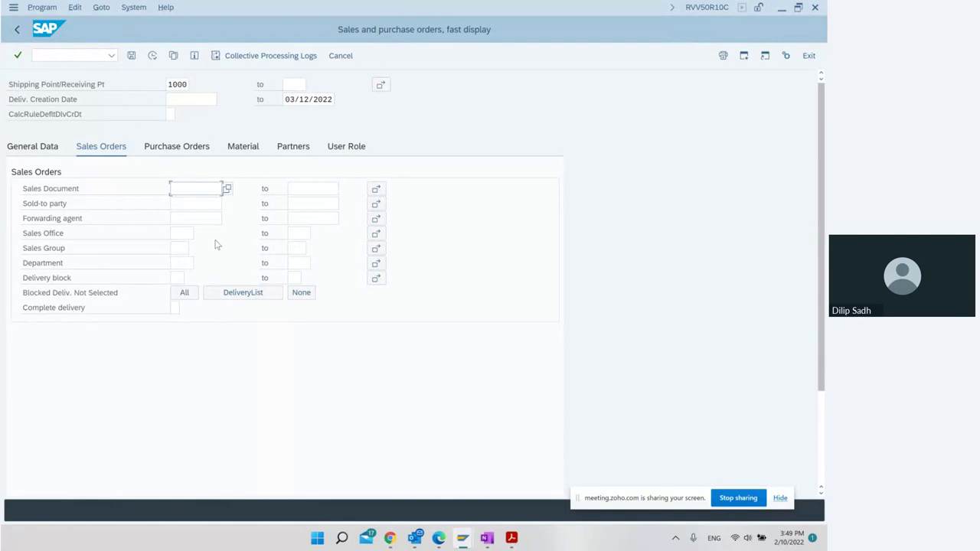
pyautogui.write('16584')
pyautogui.click(152, 56)
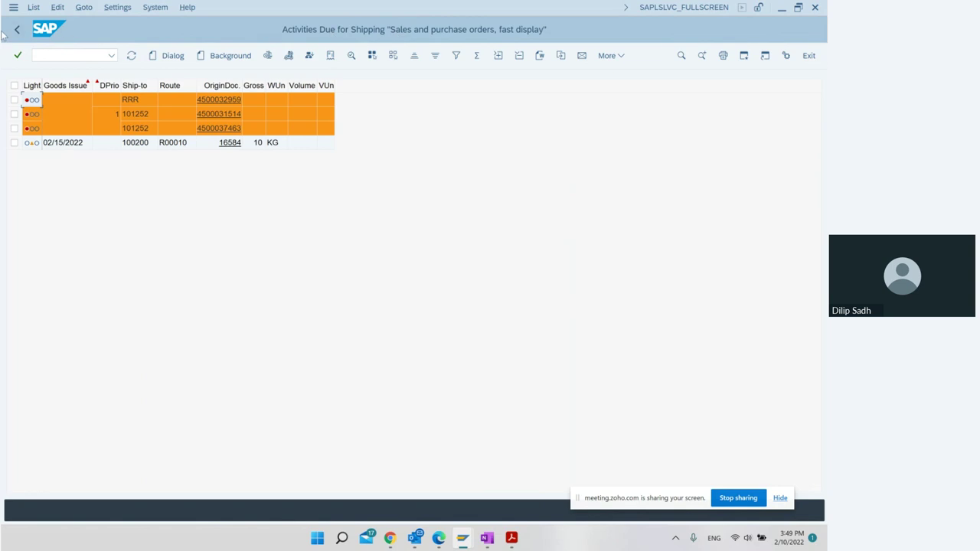
# Step: Select the 02/15/2022 row for order 16584 and create its delivery in dialog
pyautogui.click(13, 87)
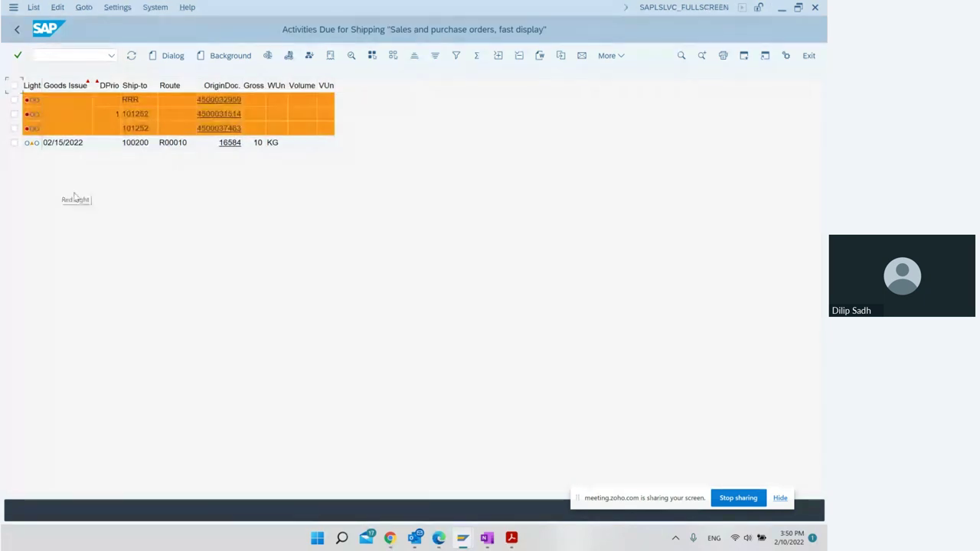
pyautogui.click(14, 143)
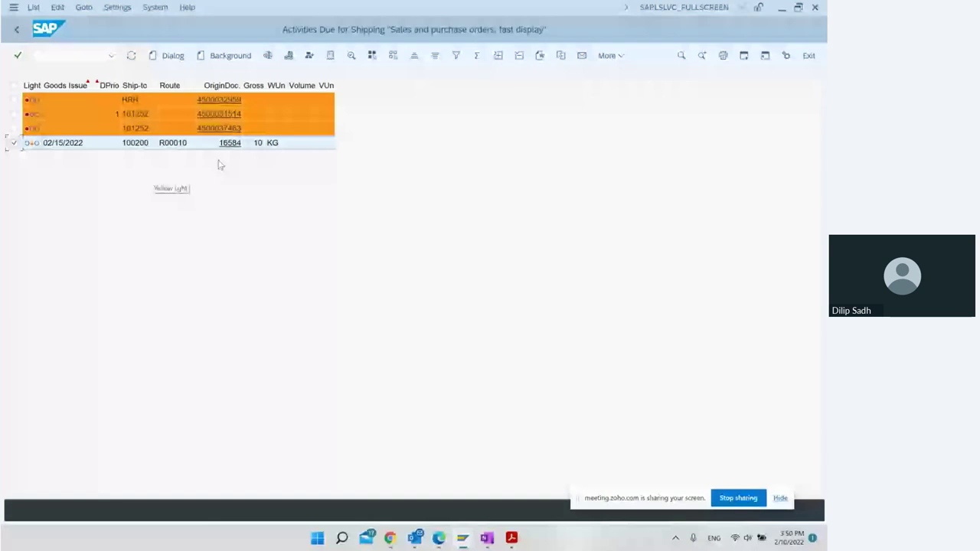
pyautogui.click(232, 62)
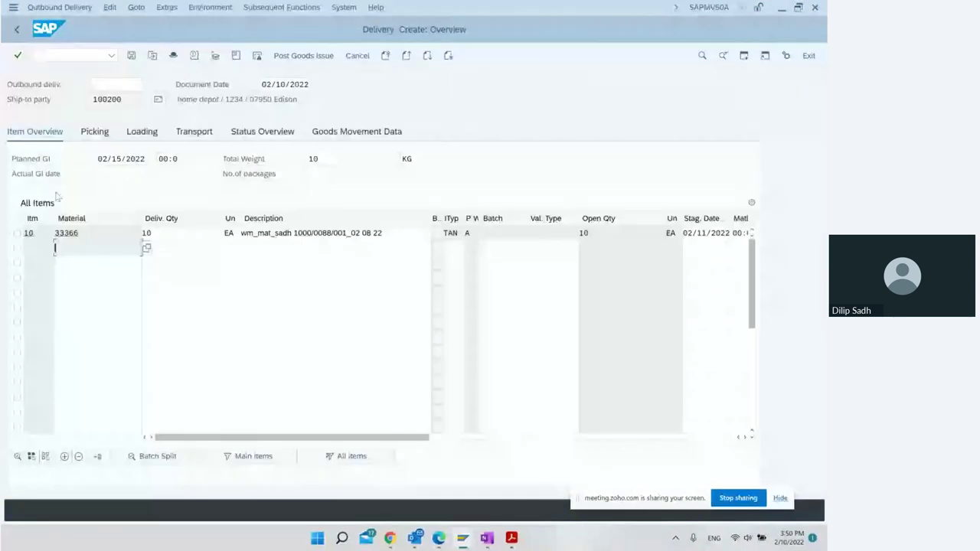
# Step: Assign storage location 0088 to item 10 on the Picking tab and refresh warehouse status
pyautogui.click(97, 134)
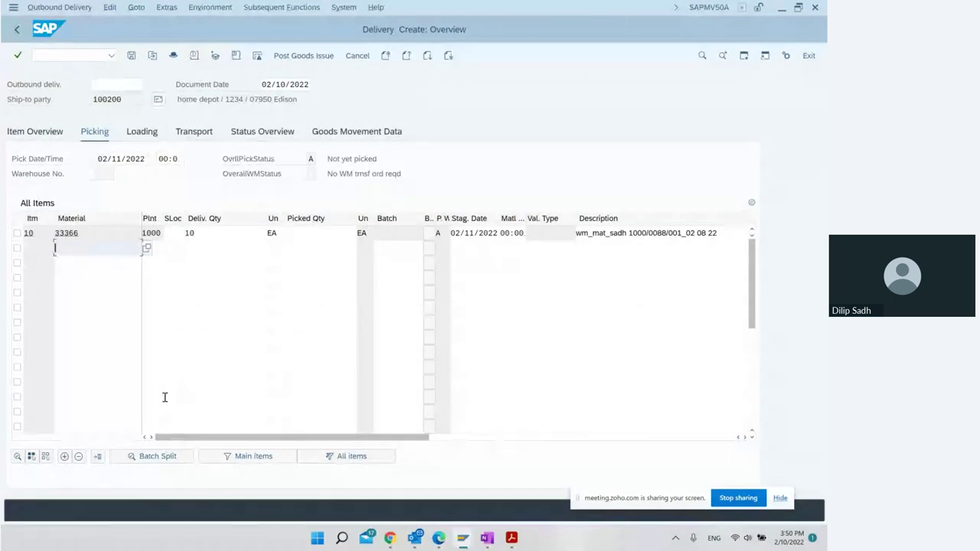
pyautogui.click(169, 233)
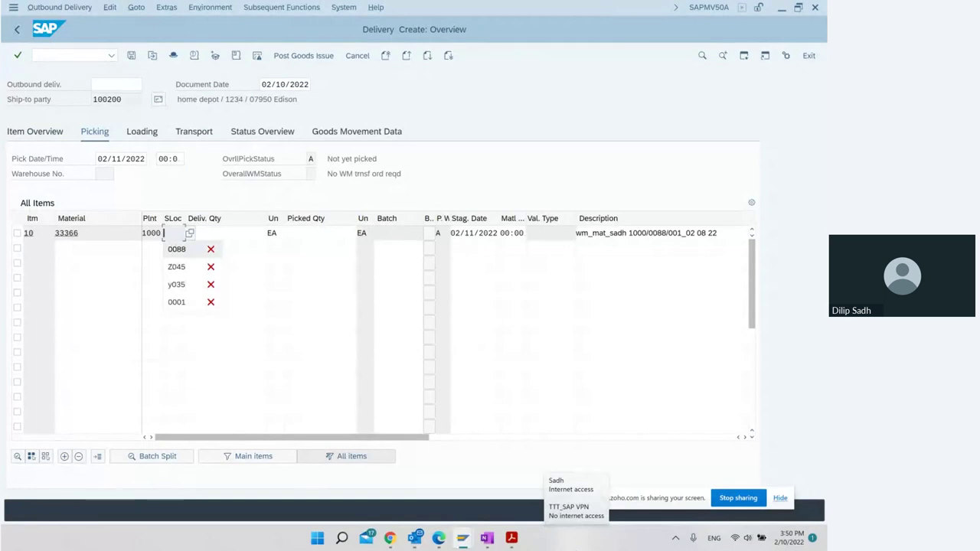
pyautogui.press('Down')
pyautogui.press('Return')
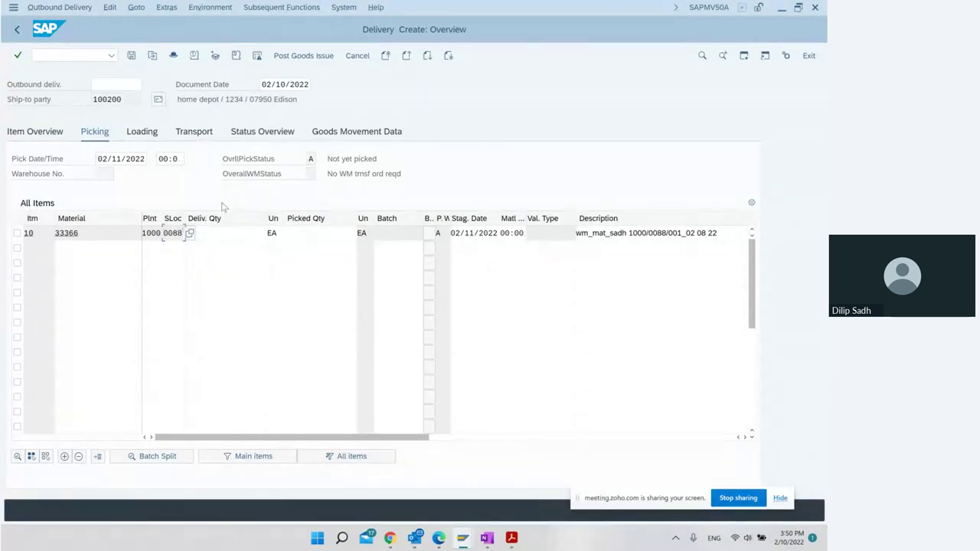
pyautogui.moveTo(329, 173); pyautogui.dragTo(400, 174)
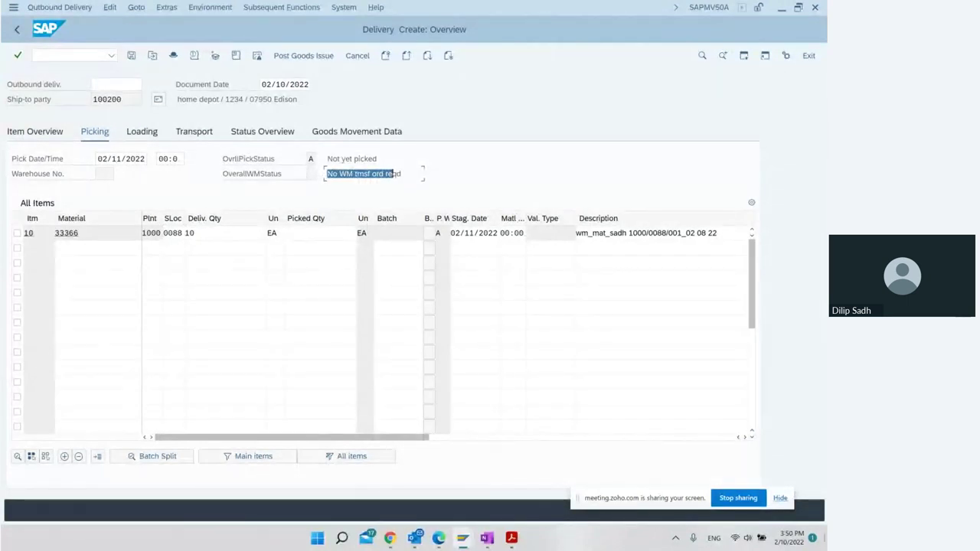
pyautogui.press('Return')
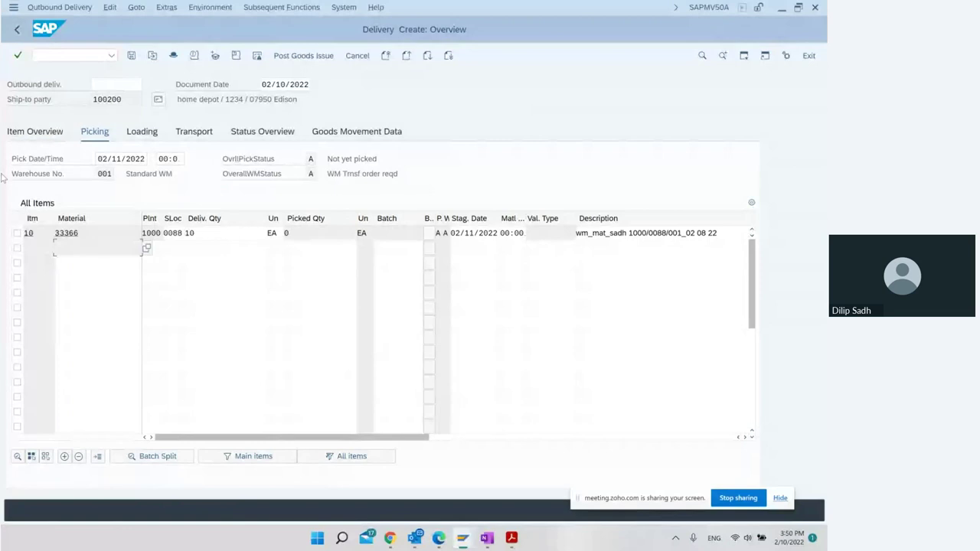
pyautogui.click(310, 173)
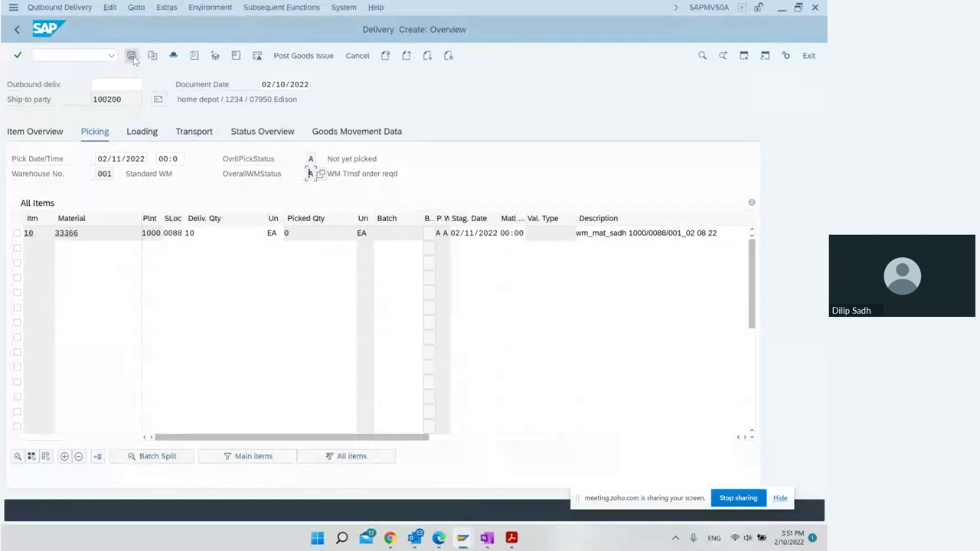
# Step: Save delivery 80017484, open it in VL02N, then return to the OneNote notes
pyautogui.click(132, 55)
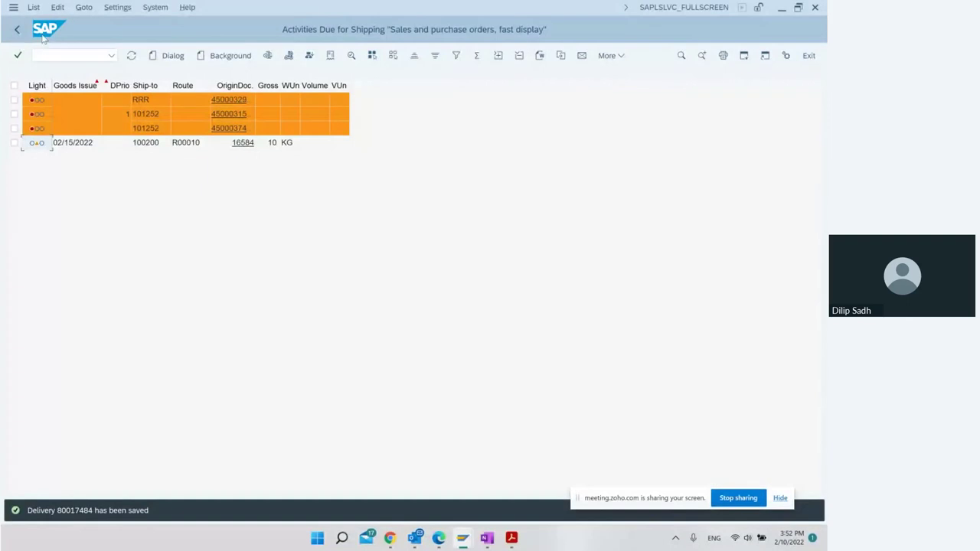
pyautogui.click(17, 31)
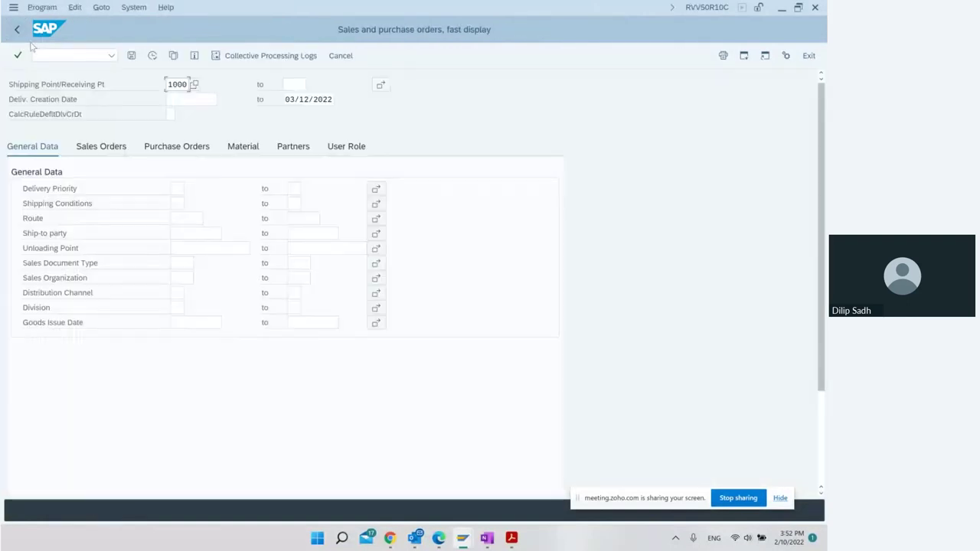
pyautogui.click(17, 29)
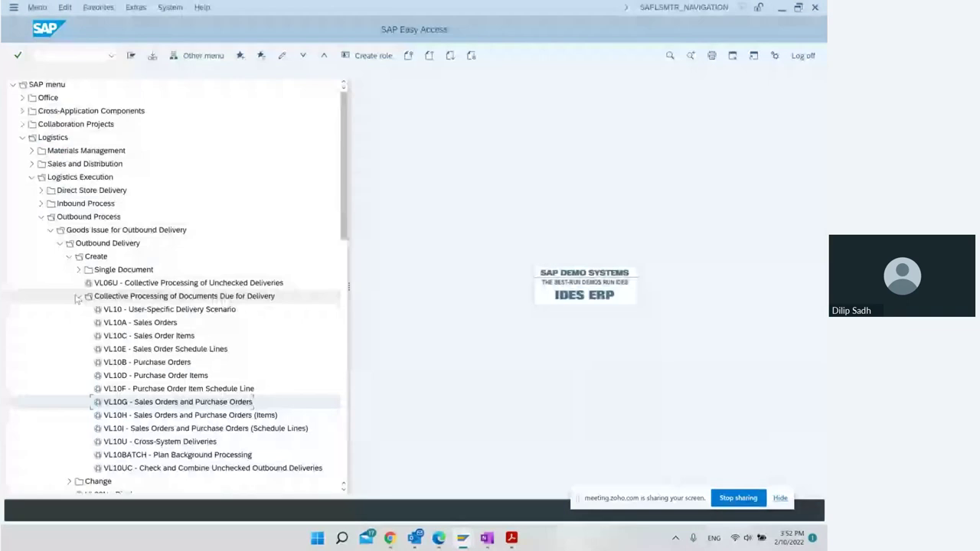
pyautogui.press('Return')
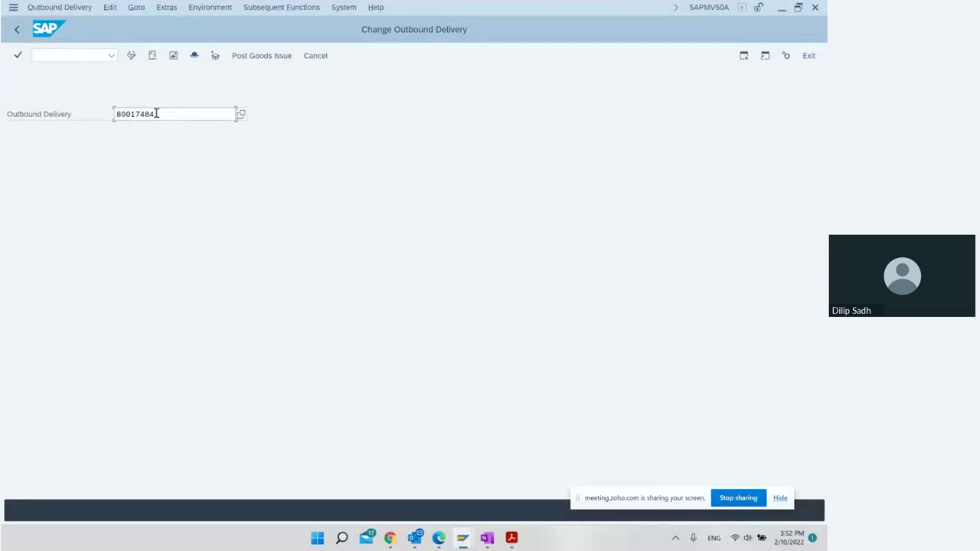
pyautogui.click(489, 540)
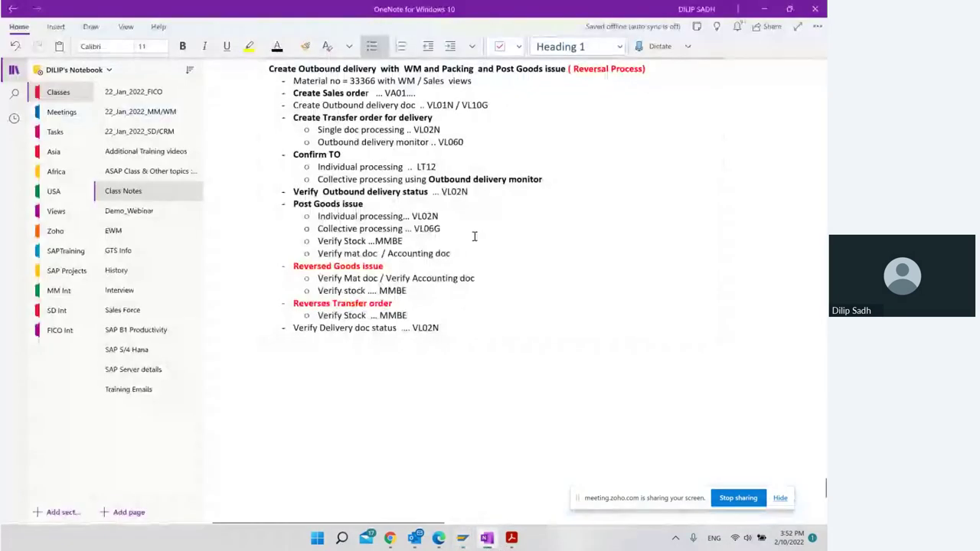
pyautogui.scroll(2, 475, 235)
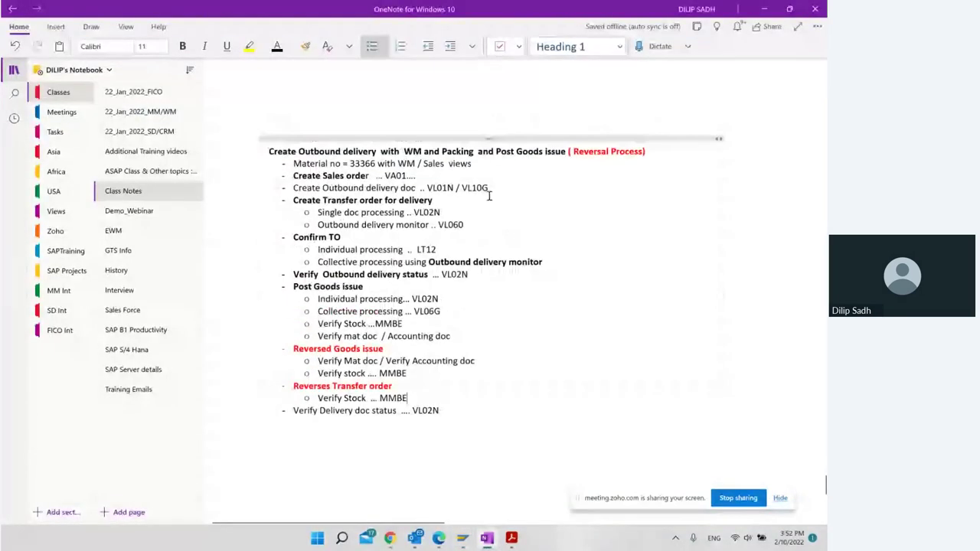
# Step: Paste delivery number 80017484 after the VL01N / VL10G line in OneNote, then return to SAP
pyautogui.click(520, 187)
pyautogui.write('...')
pyautogui.write('80017884')
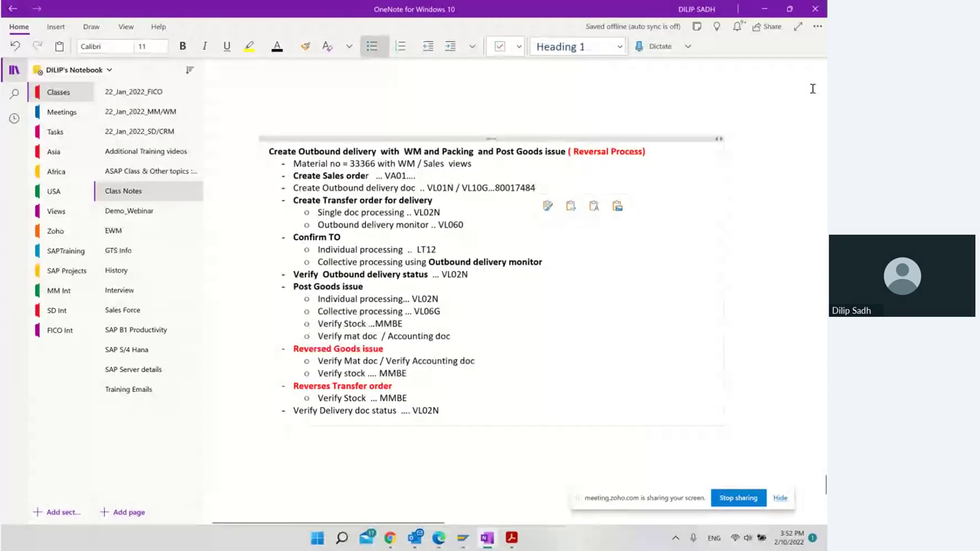
pyautogui.hotkey('alt', 'Tab')
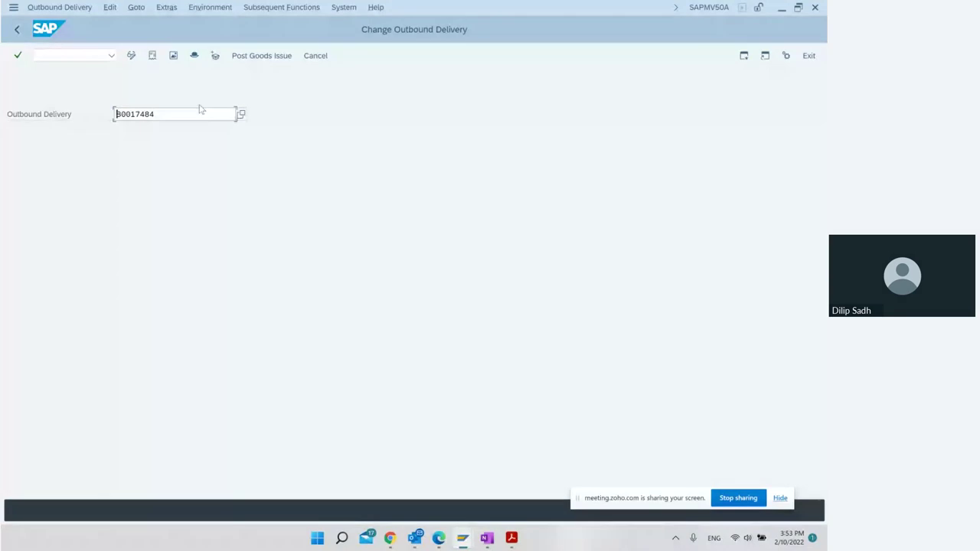
# Step: Start creating a transfer order for the delivery with plant 1000
pyautogui.click(281, 7)
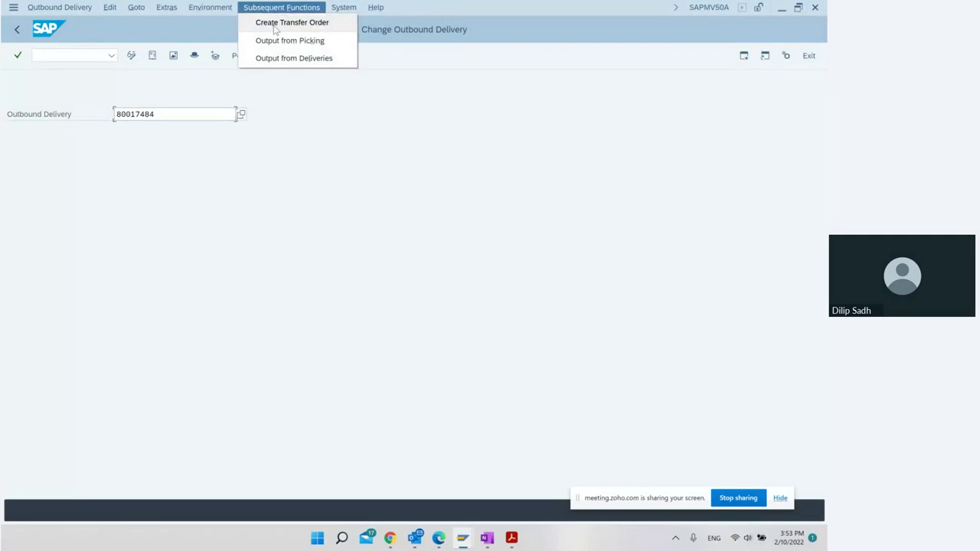
pyautogui.click(287, 22)
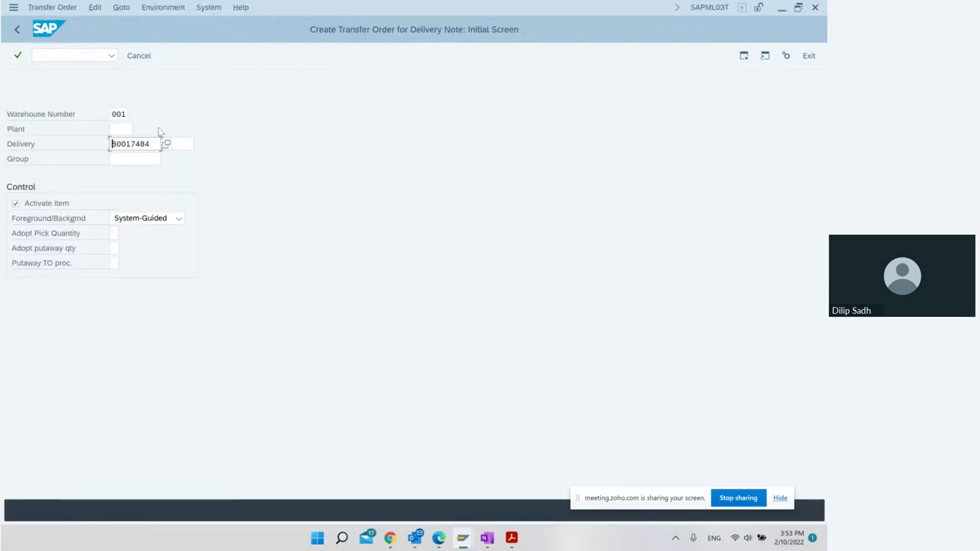
pyautogui.click(119, 130)
pyautogui.write('1000')
pyautogui.press('Return')
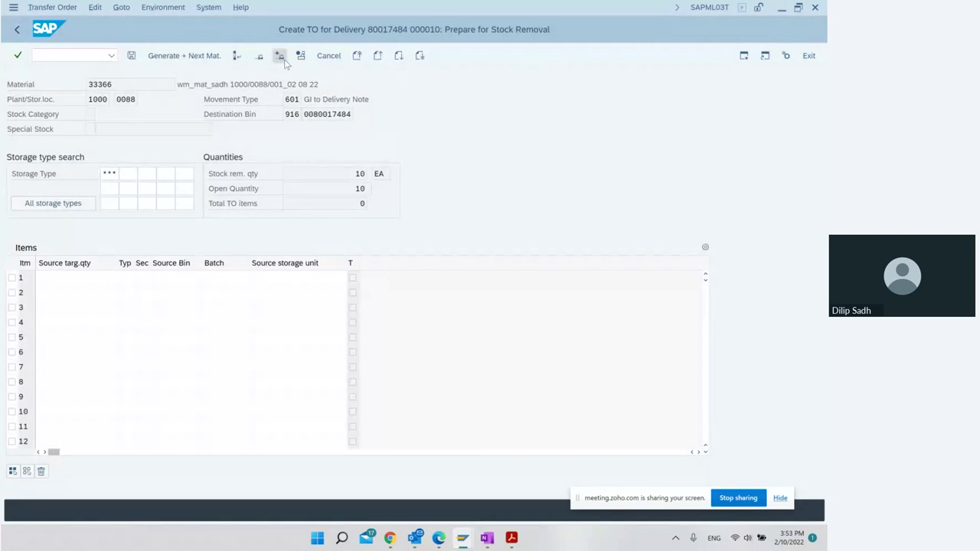
# Step: Generate and accept the proposed stock-removal item, then return to SAP Easy Access
pyautogui.click(281, 58)
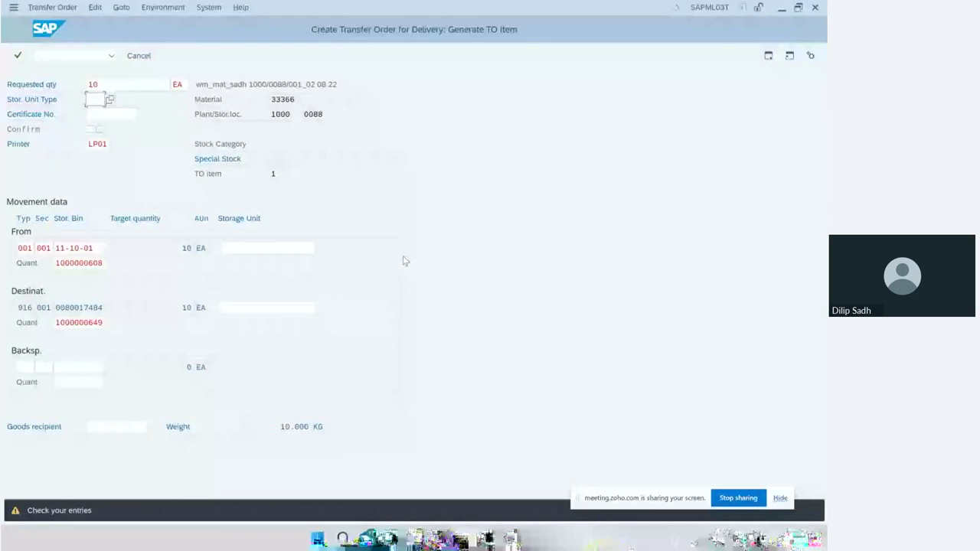
pyautogui.press('Return')
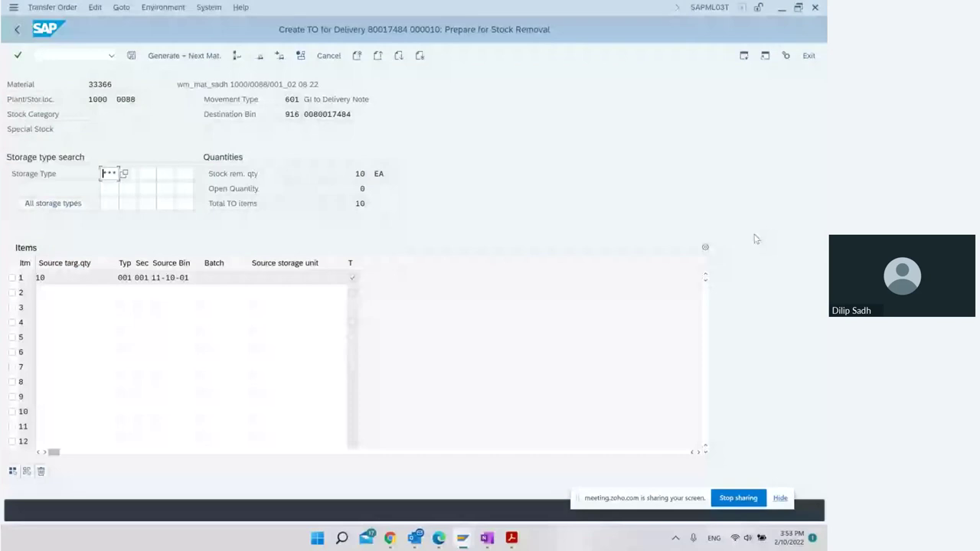
pyautogui.click(66, 55)
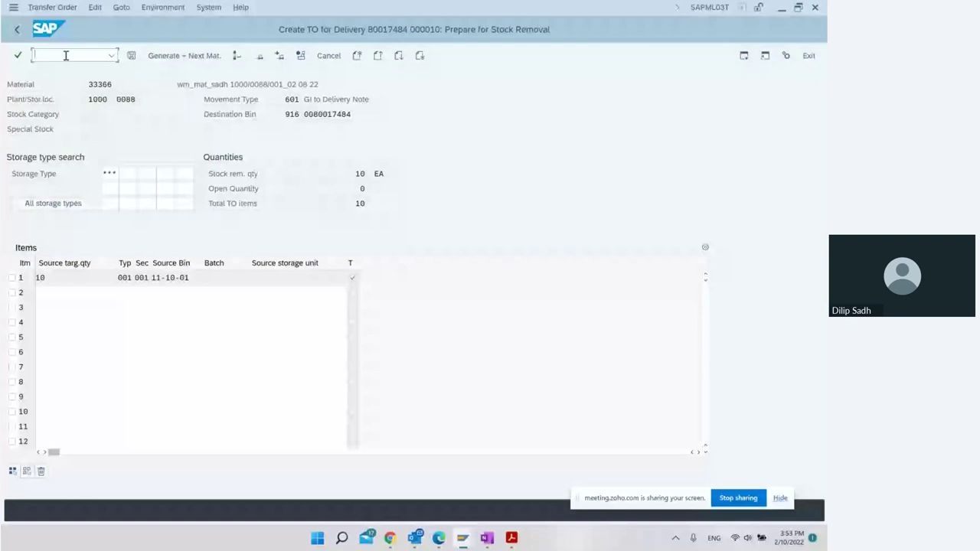
pyautogui.click(59, 256)
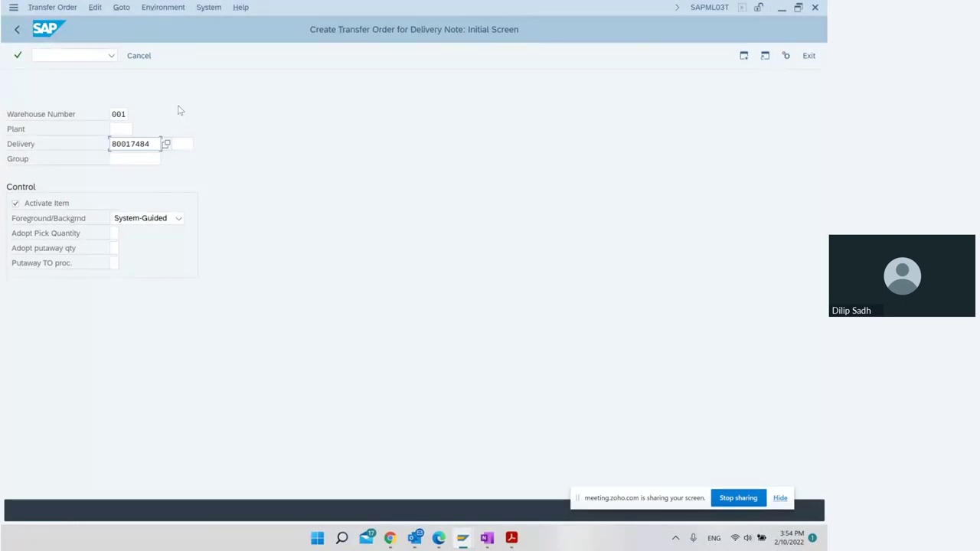
# Step: Propose source bin 11-10-01 for the 10 EA, then exit without saving
pyautogui.click(113, 129)
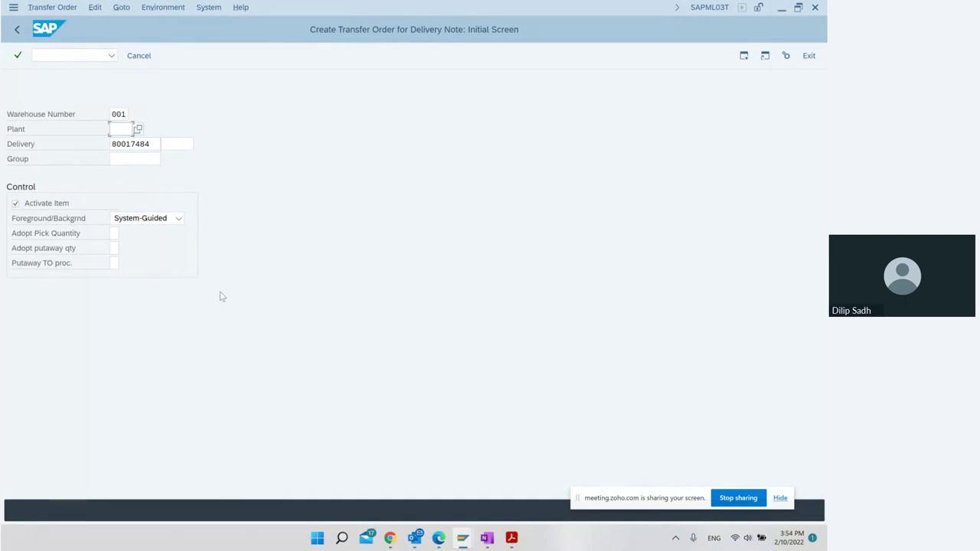
pyautogui.press('Return')
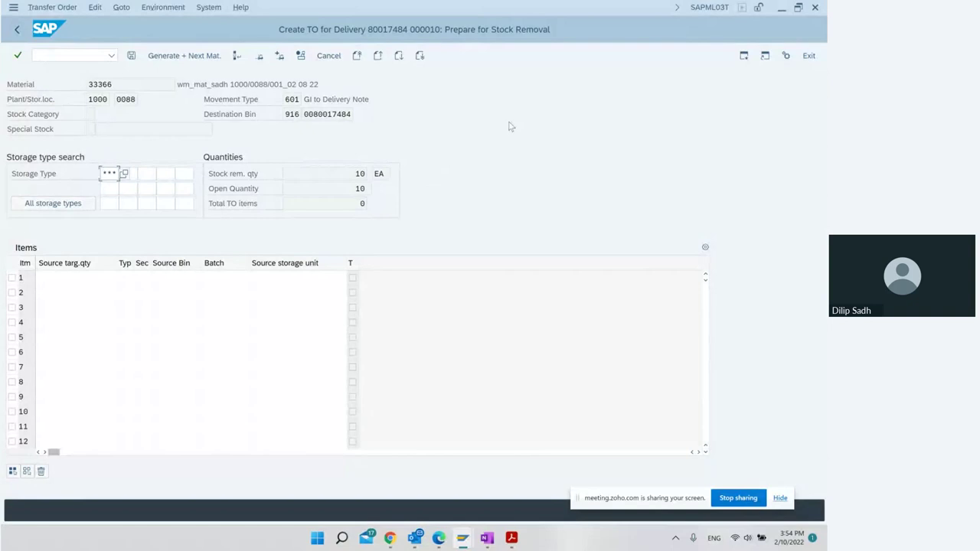
pyautogui.click(280, 56)
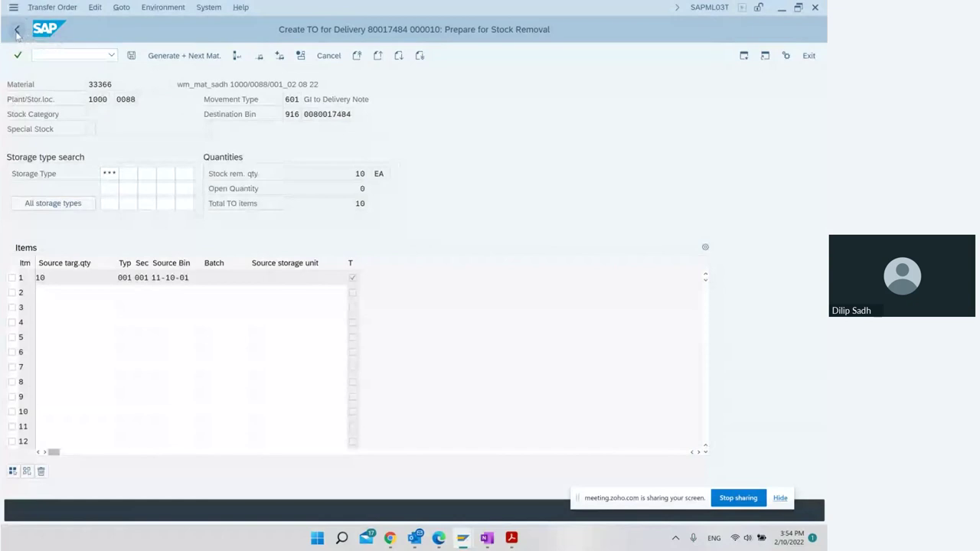
pyautogui.click(17, 31)
pyautogui.click(192, 243)
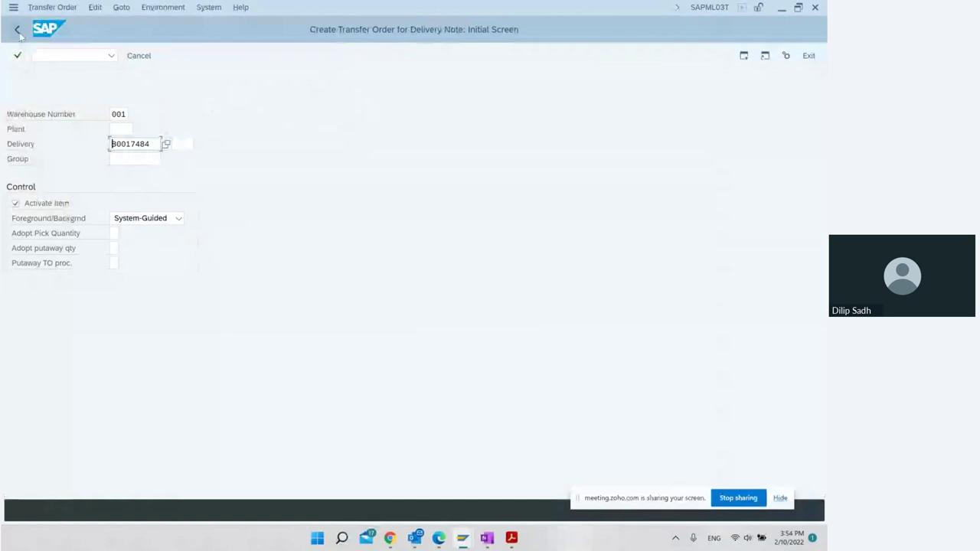
pyautogui.click(17, 31)
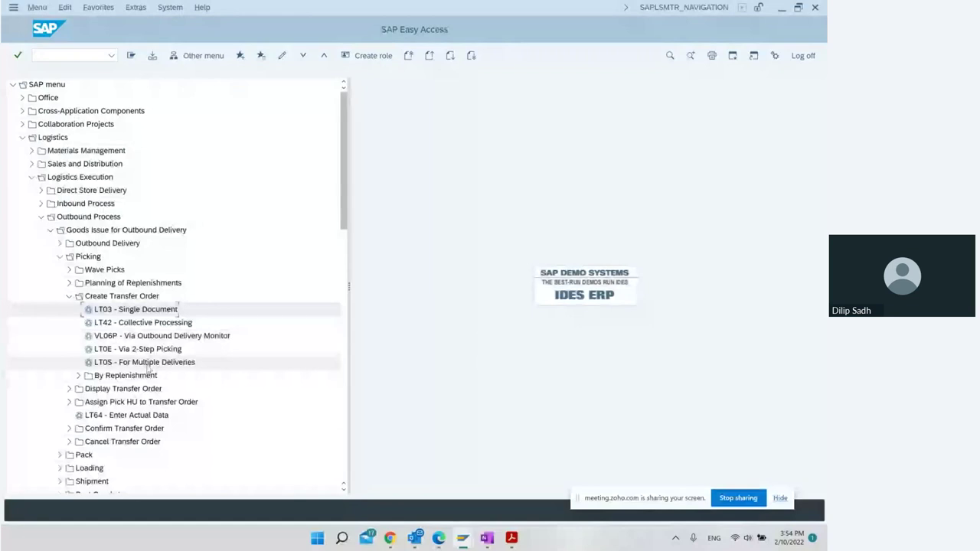
# Step: Try LT0S, back out, then open VL06P - Via Outbound Delivery Monitor
pyautogui.doubleClick(148, 366)
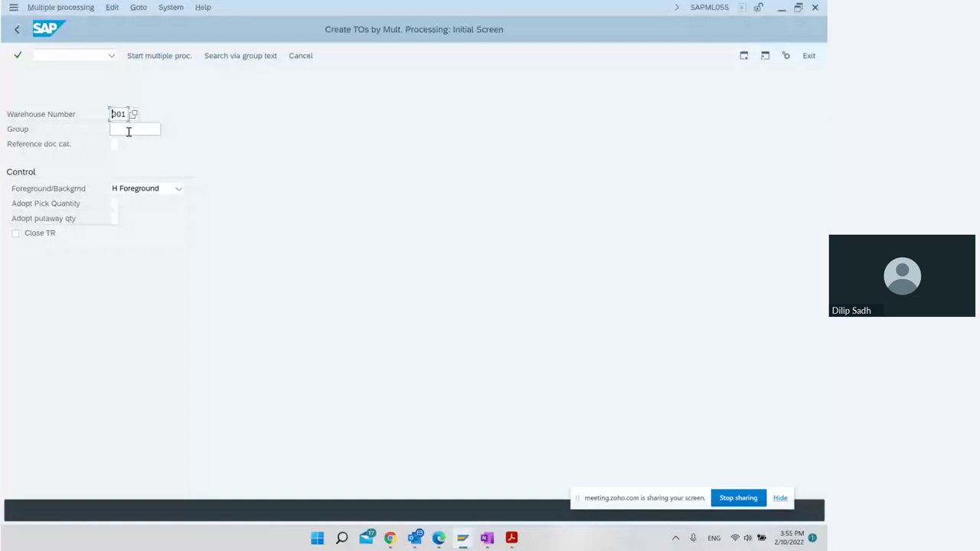
pyautogui.click(129, 132)
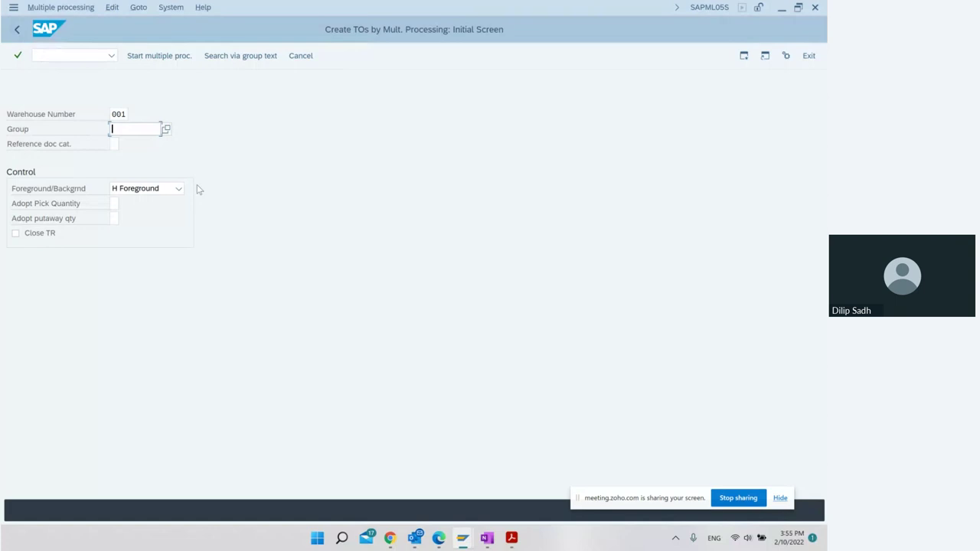
pyautogui.click(18, 29)
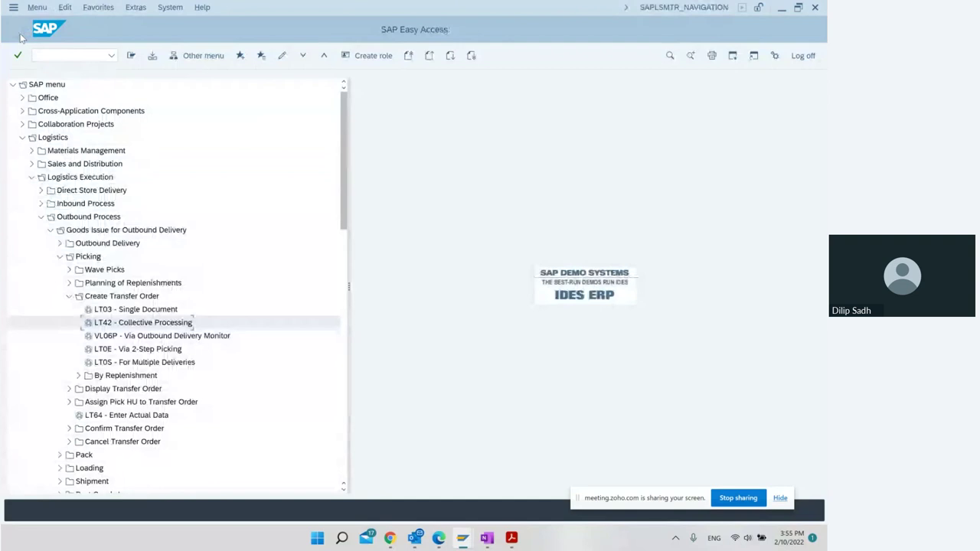
pyautogui.scroll(-1, 153, 314)
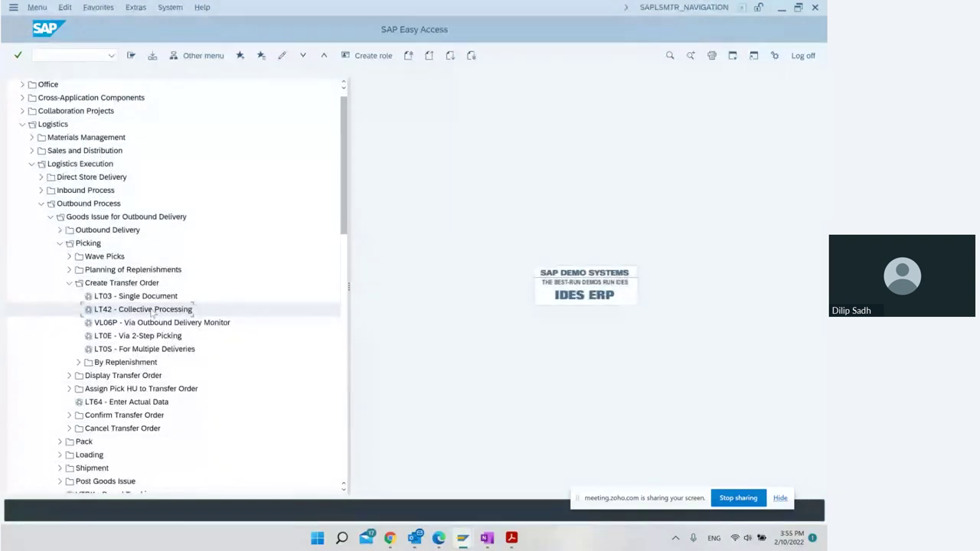
pyautogui.click(152, 326)
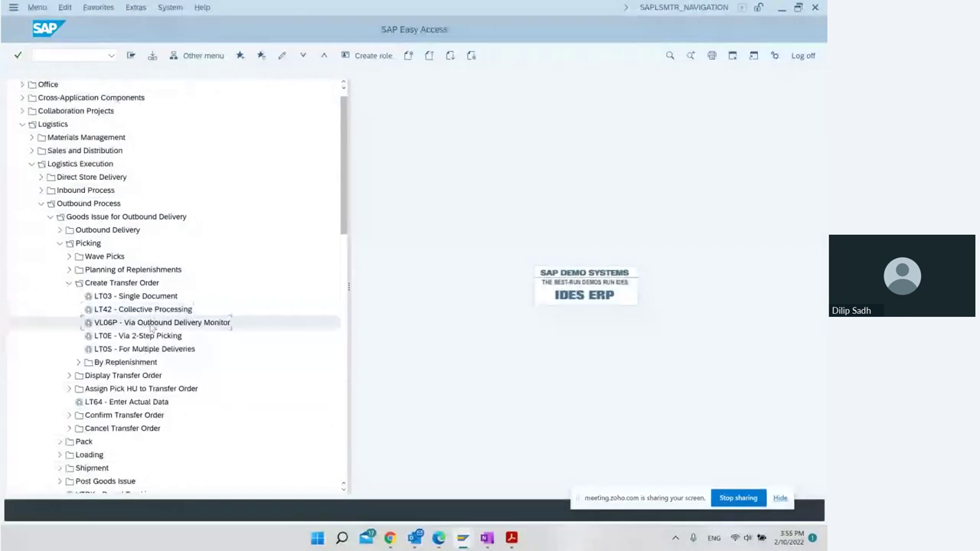
pyautogui.doubleClick(152, 327)
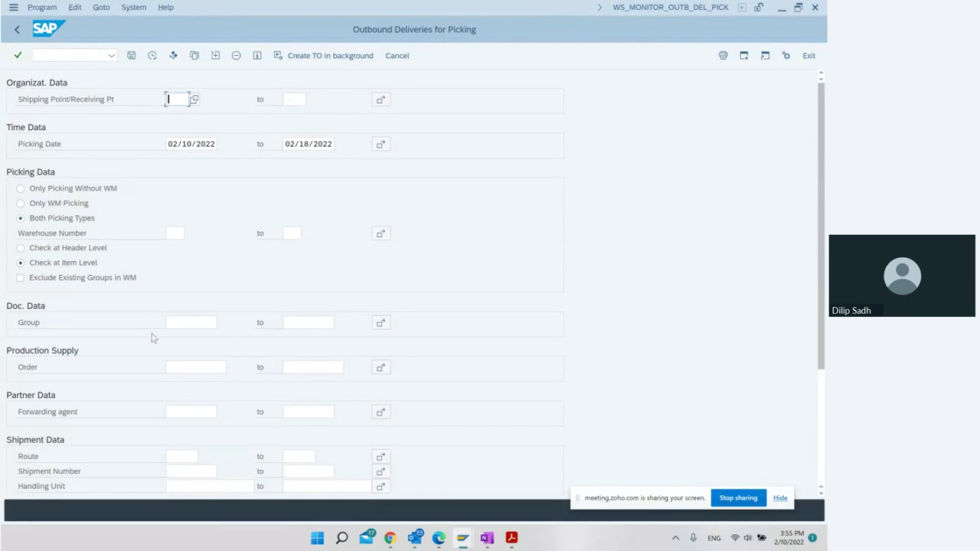
# Step: Run the picking delivery selection for shipping point 1000
pyautogui.write('1000')
pyautogui.click(191, 326)
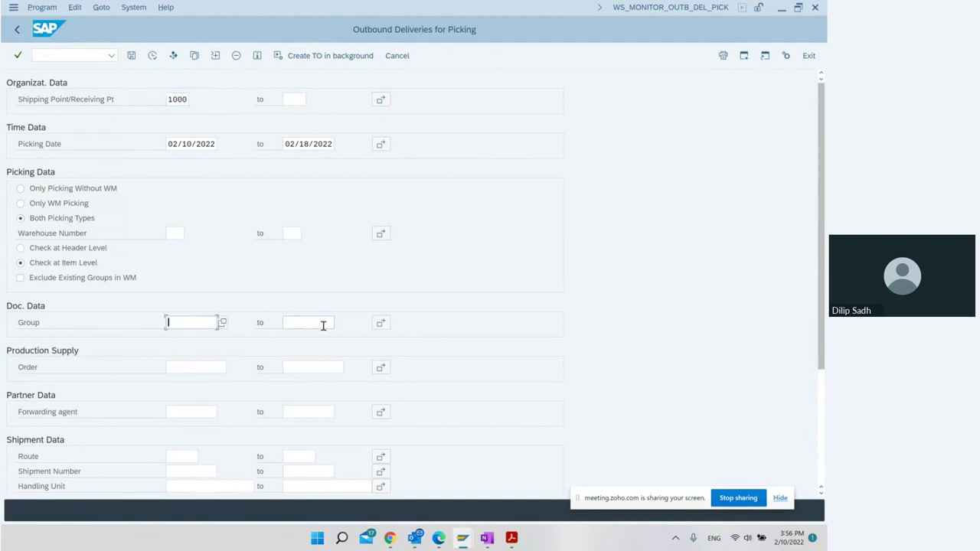
pyautogui.click(197, 365)
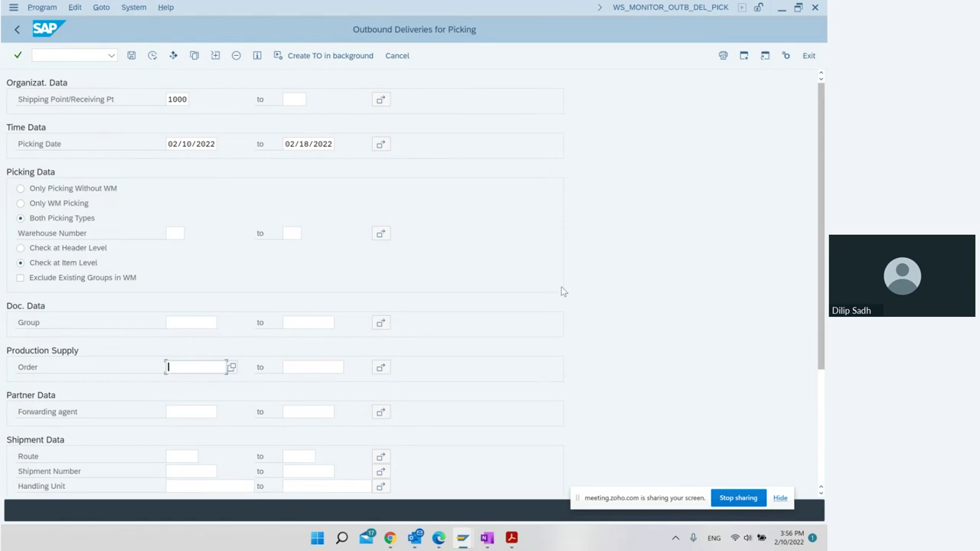
pyautogui.scroll(-1, 563, 289)
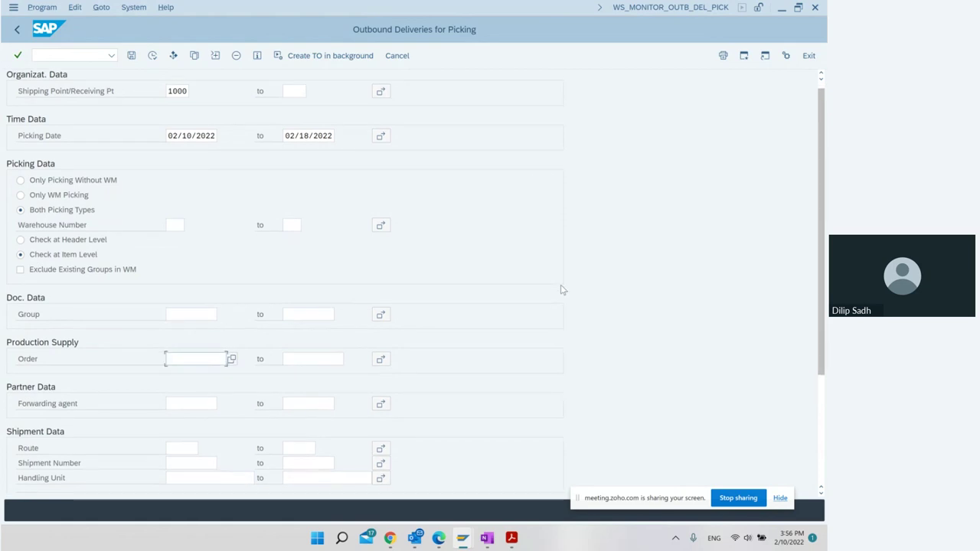
pyautogui.scroll(1, 563, 289)
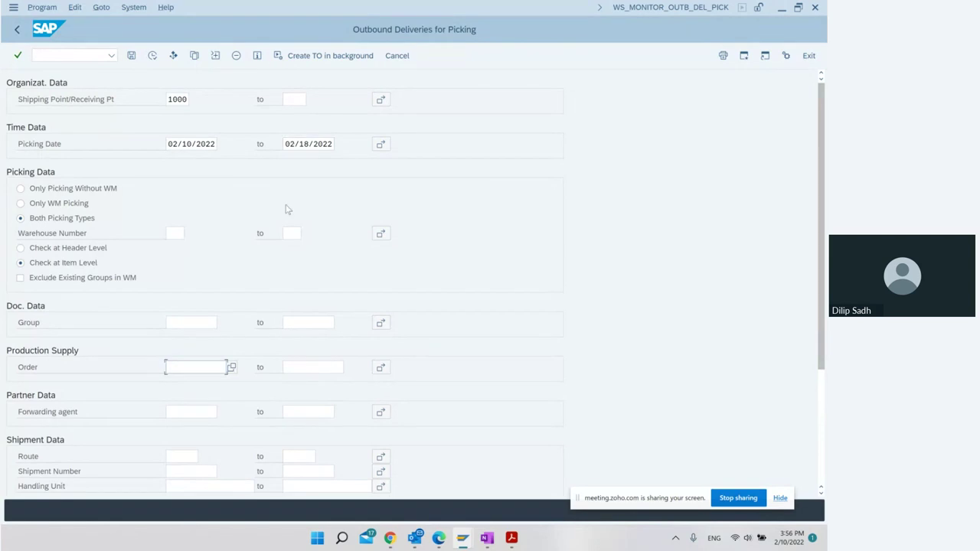
pyautogui.click(152, 55)
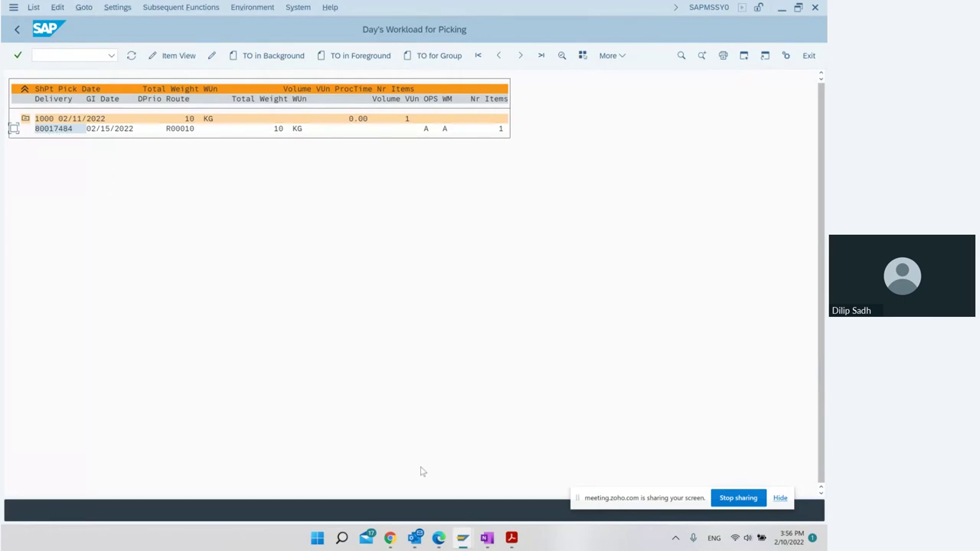
pyautogui.click(487, 538)
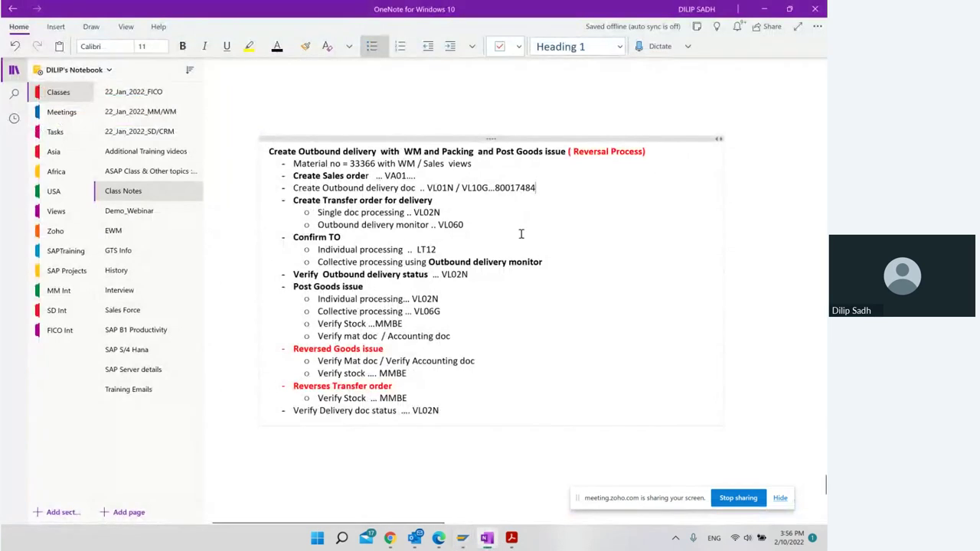
pyautogui.click(462, 538)
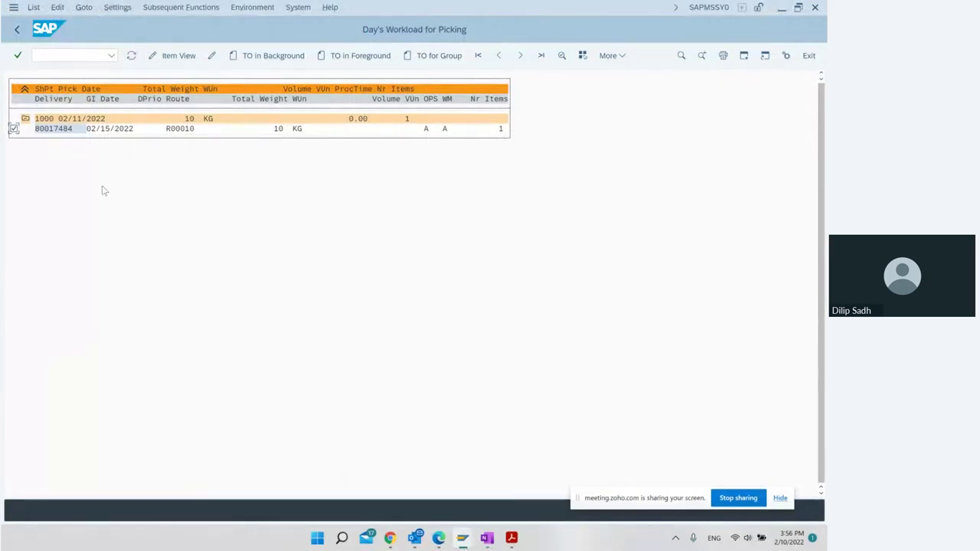
pyautogui.click(347, 63)
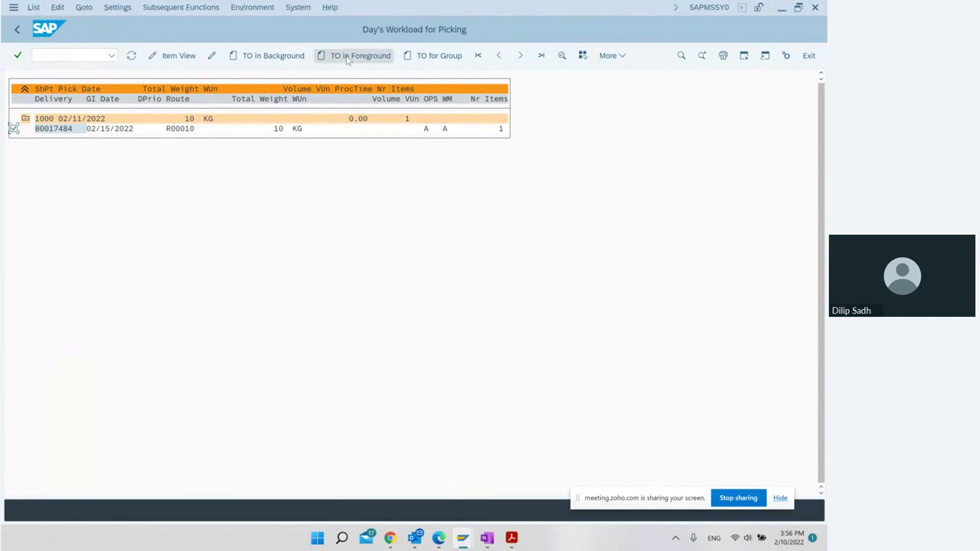
pyautogui.click(347, 60)
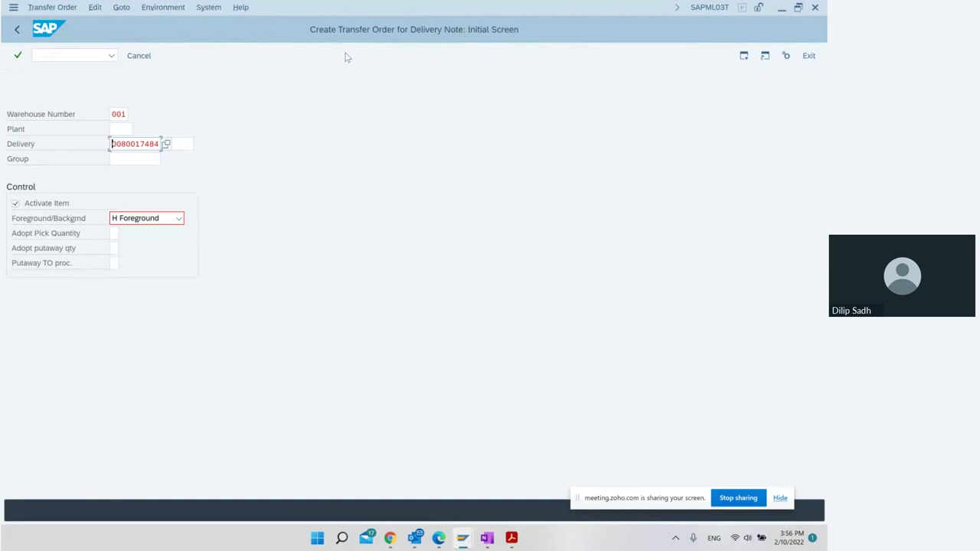
pyautogui.press('Return')
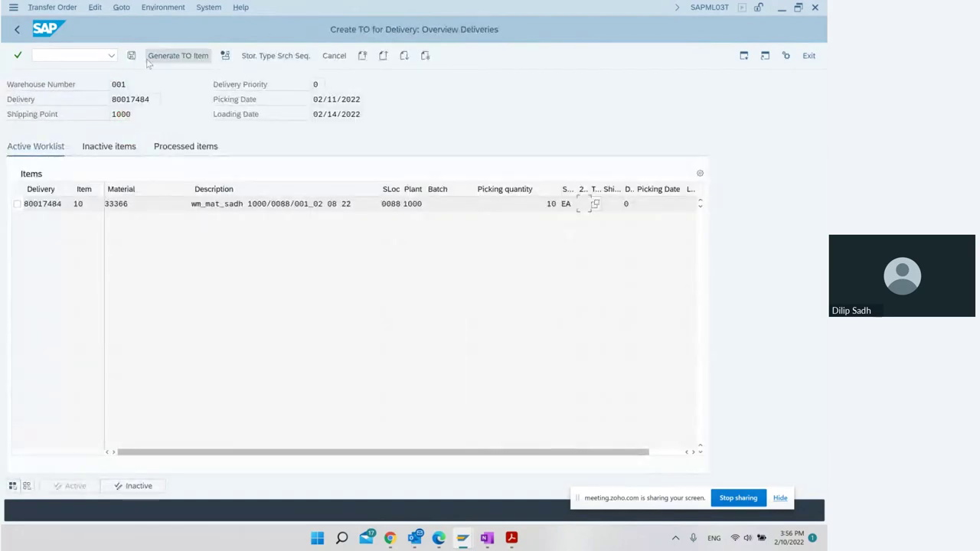
pyautogui.click(177, 57)
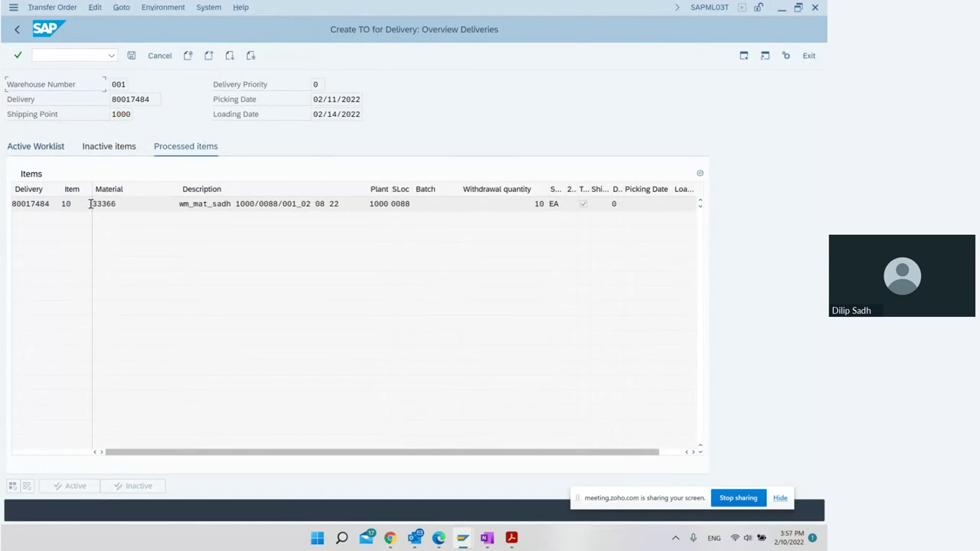
pyautogui.doubleClick(36, 202)
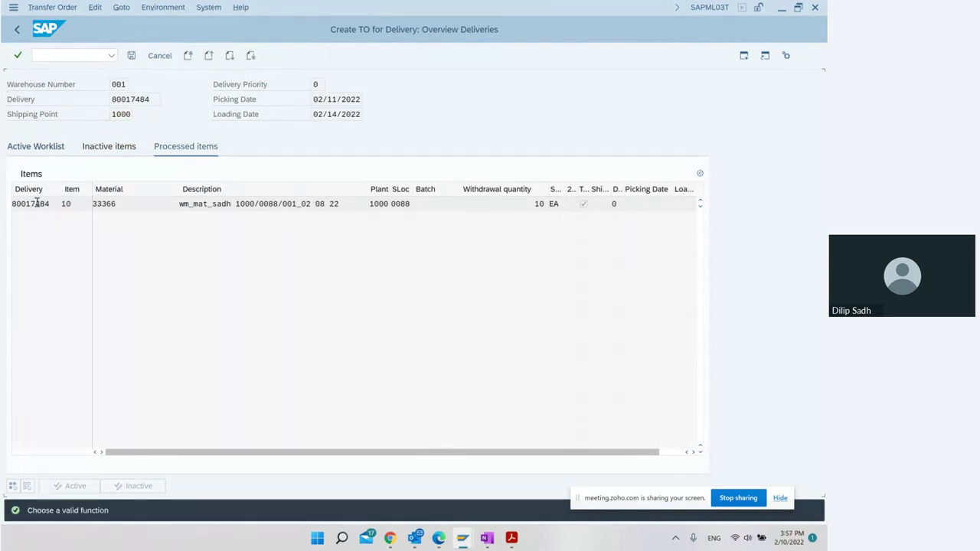
pyautogui.click(132, 56)
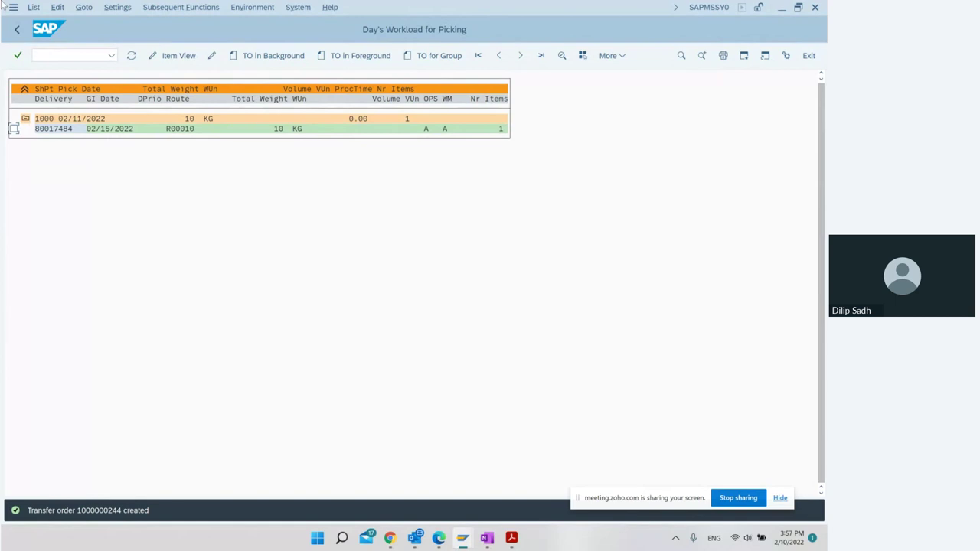
pyautogui.click(16, 31)
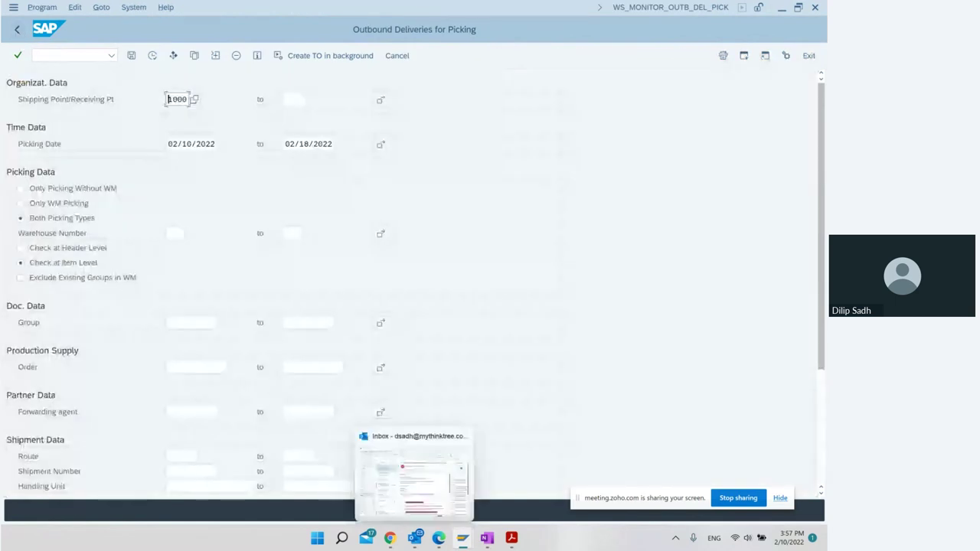
# Step: Check the Confirm TO and LT12 lines in the OneNote notes, then bring the picking window back
pyautogui.click(487, 539)
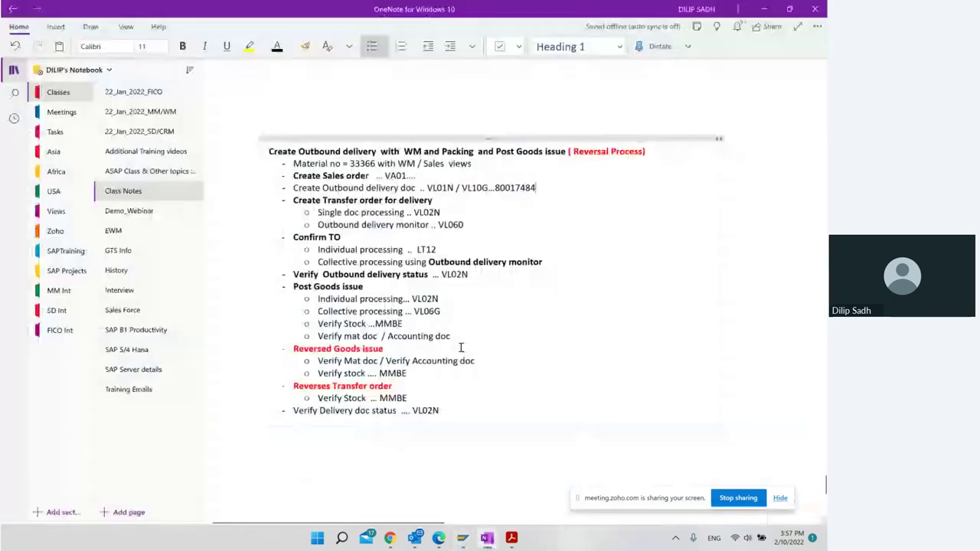
pyautogui.scroll(-3, 371, 173)
pyautogui.scroll(2, 371, 173)
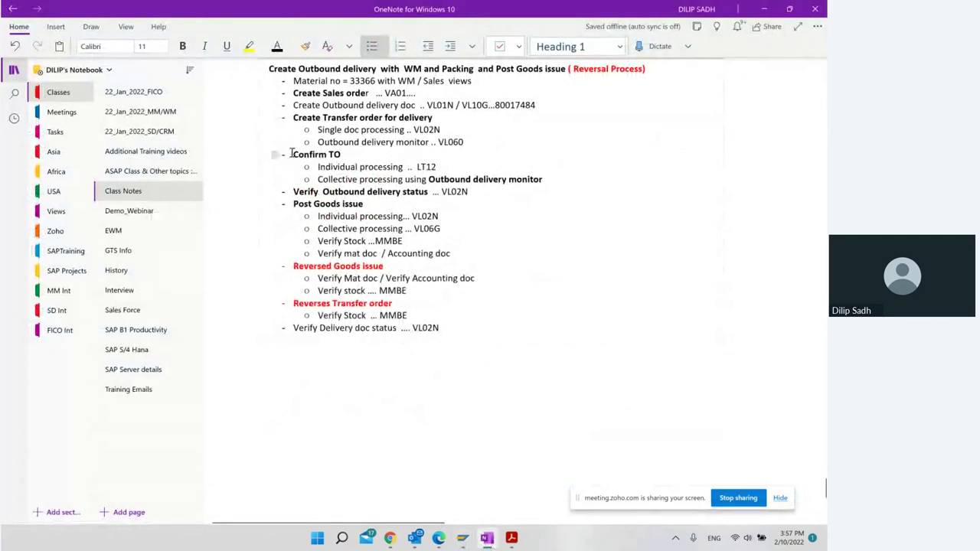
pyautogui.moveTo(294, 154); pyautogui.dragTo(328, 154)
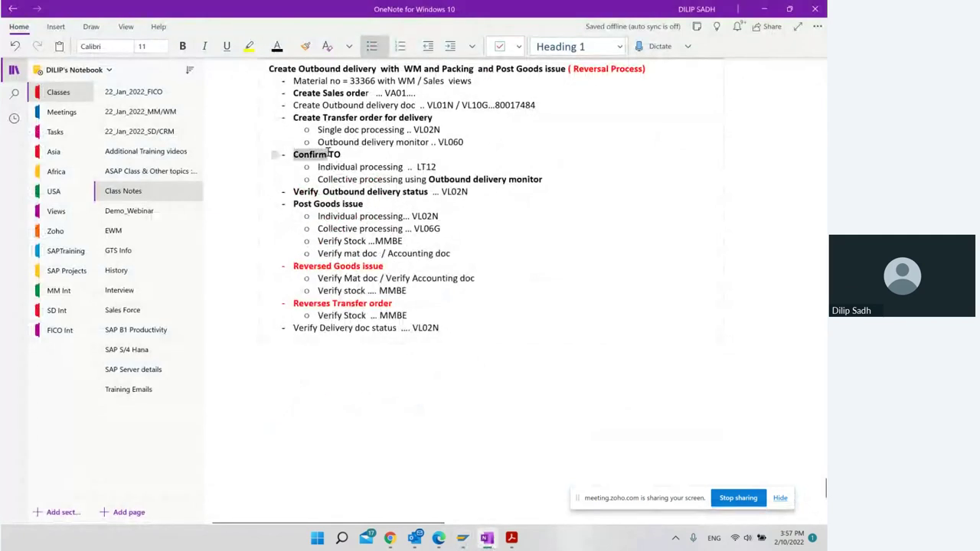
pyautogui.click(339, 216)
pyautogui.moveTo(320, 166); pyautogui.dragTo(449, 166)
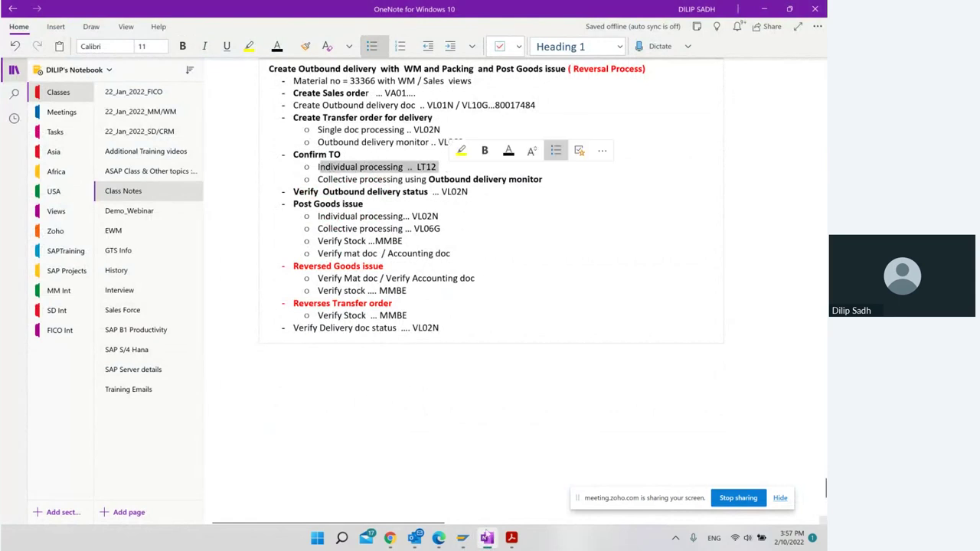
pyautogui.moveTo(463, 539)
pyautogui.click(496, 498)
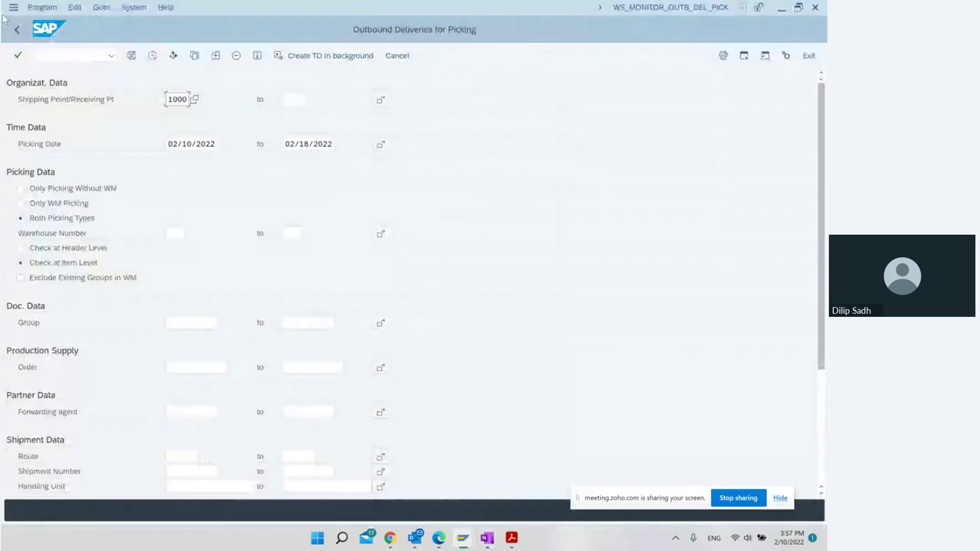
# Step: Open LT12 - In One Step under Confirm Transfer Order > Single Document
pyautogui.click(16, 29)
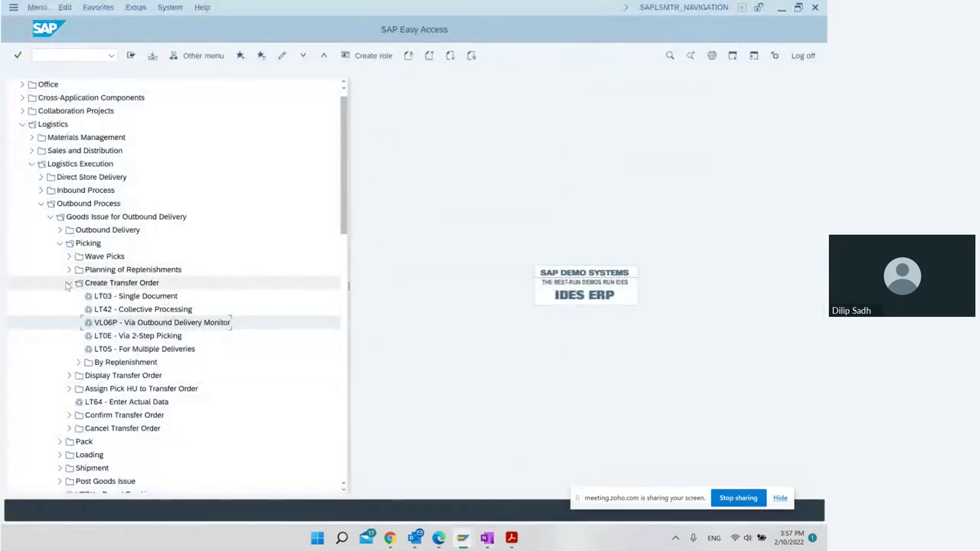
pyautogui.click(68, 284)
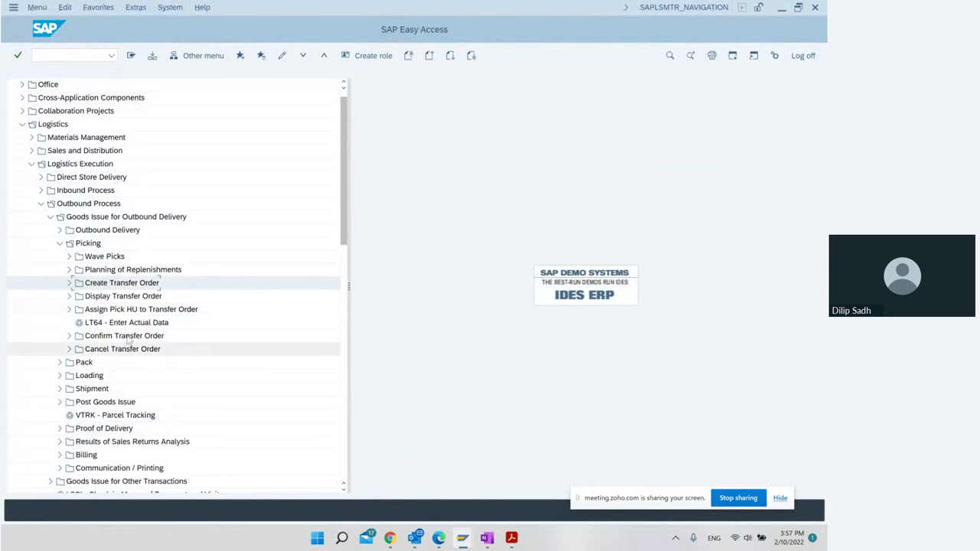
pyautogui.click(103, 336)
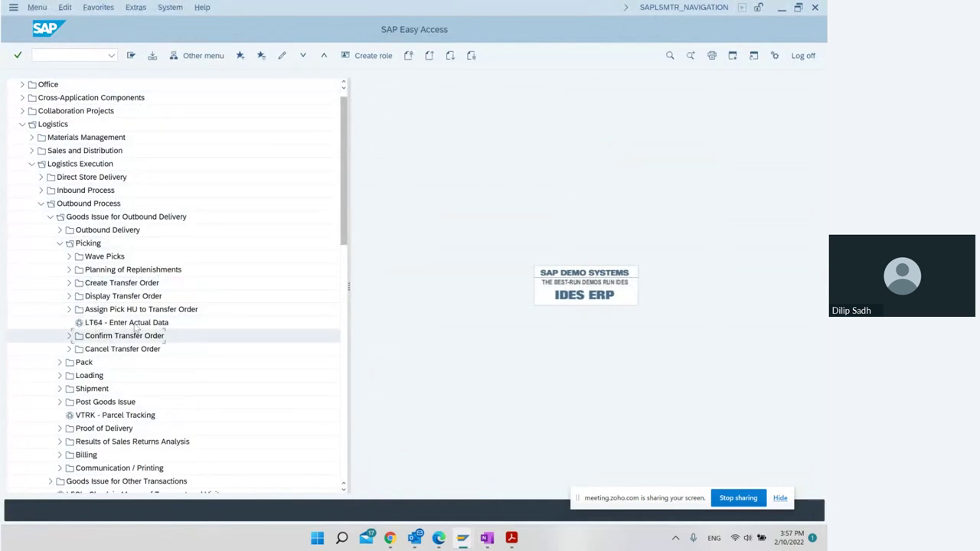
pyautogui.scroll(-2, 182, 274)
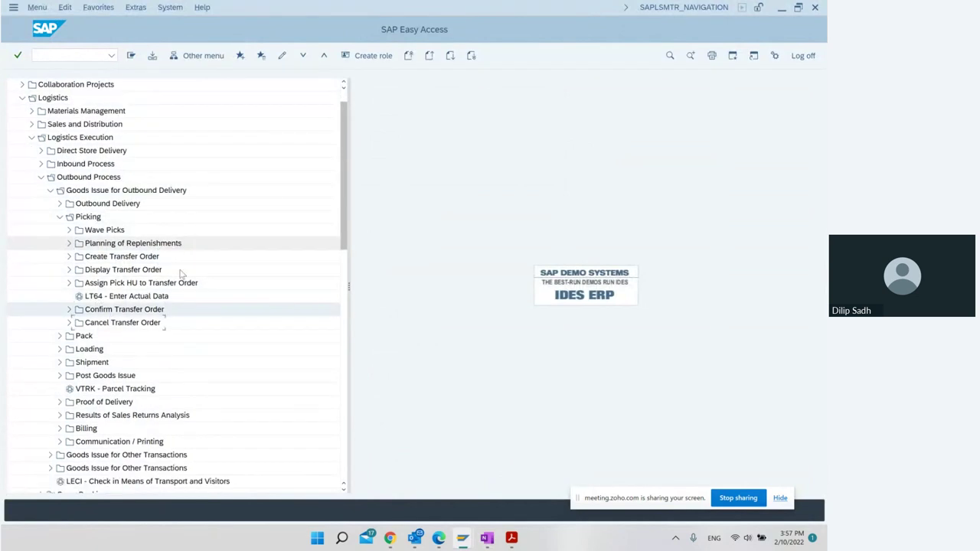
pyautogui.click(68, 283)
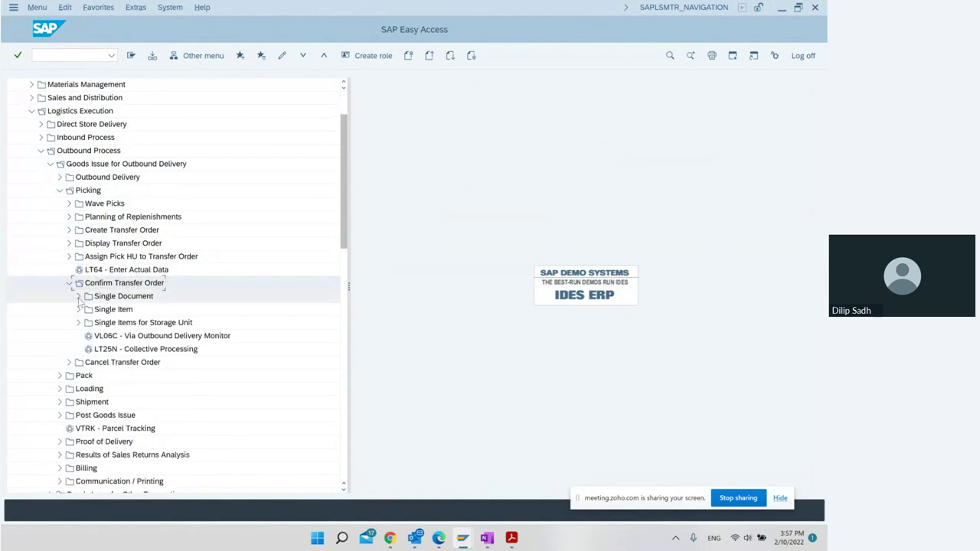
pyautogui.click(78, 297)
pyautogui.click(157, 310)
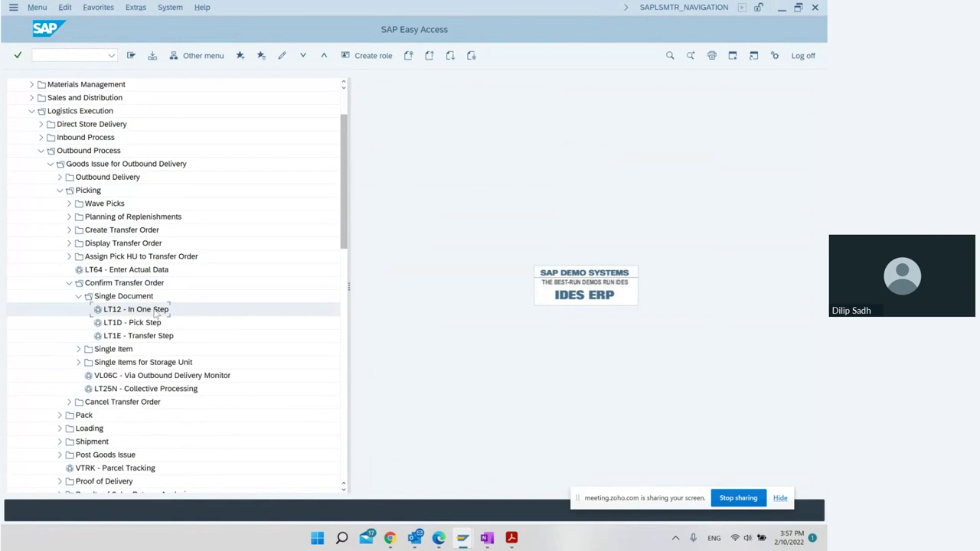
pyautogui.doubleClick(156, 310)
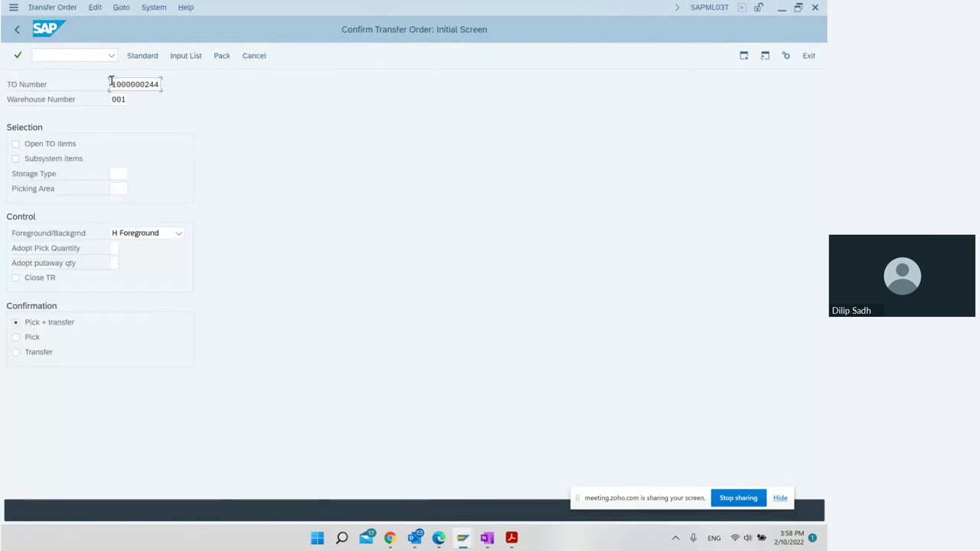
pyautogui.moveTo(113, 83); pyautogui.dragTo(173, 98)
pyautogui.hotkey('ctrl', 'c')
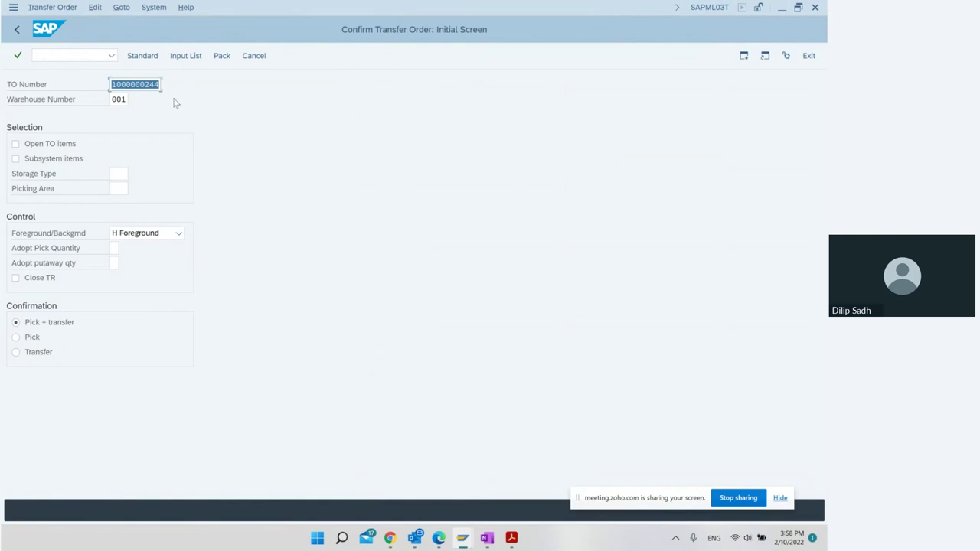
pyautogui.click(175, 102)
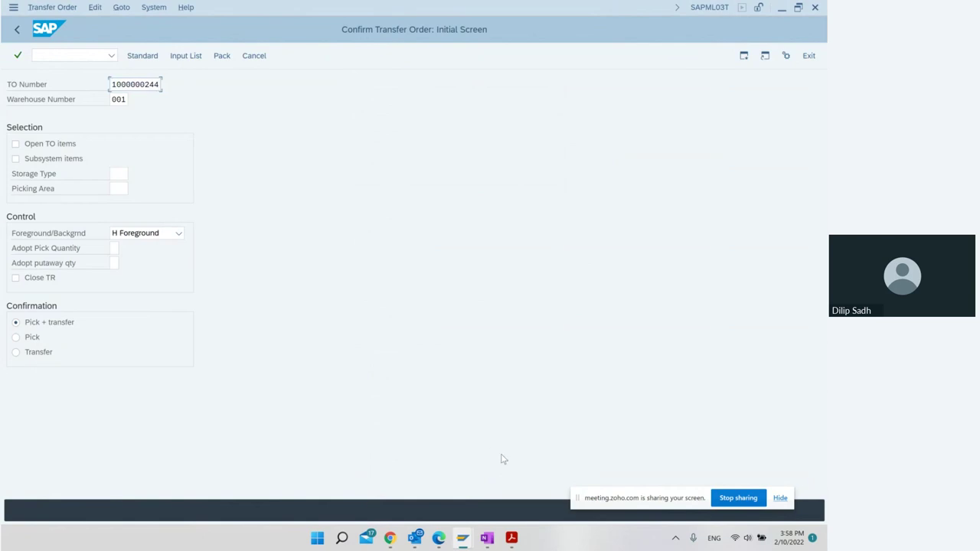
pyautogui.click(487, 538)
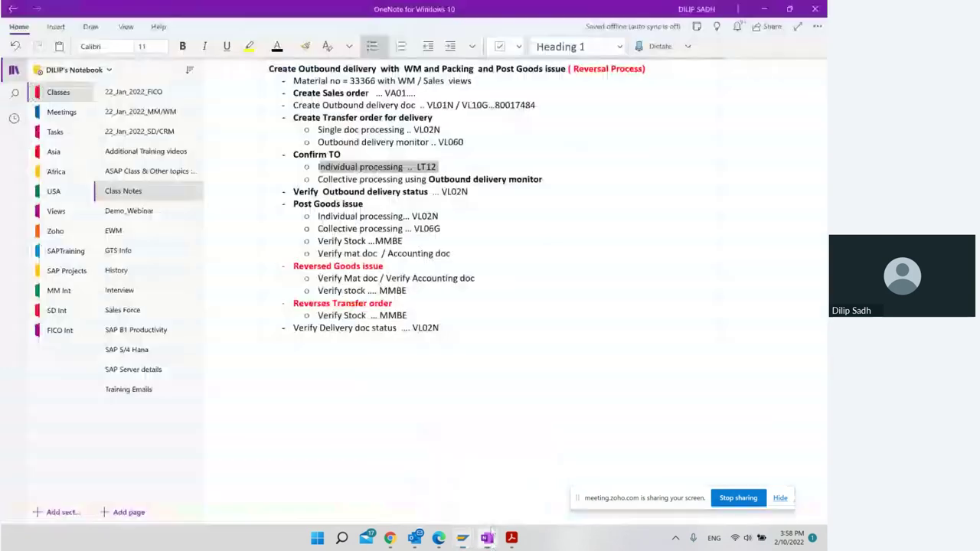
pyautogui.click(451, 164)
pyautogui.write('...')
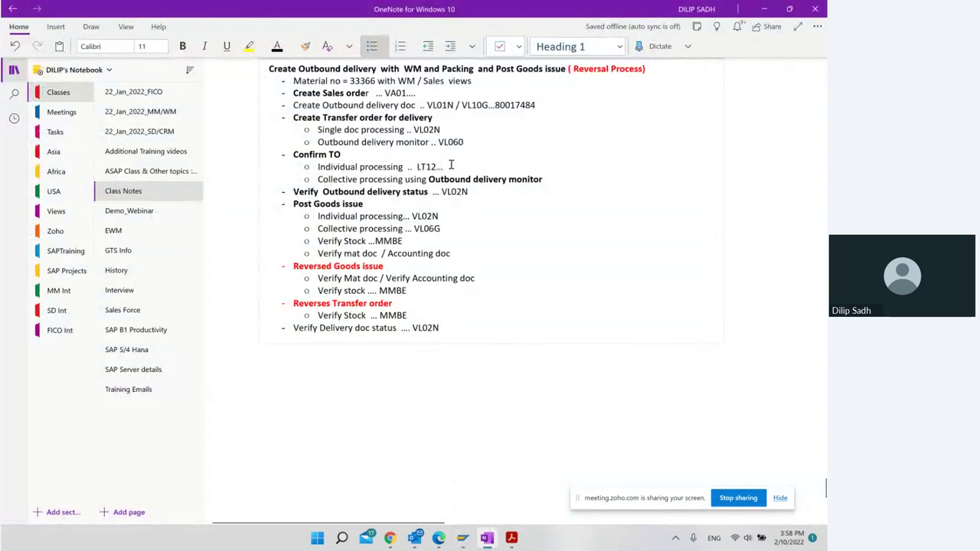
pyautogui.hotkey('ctrl', 'v')
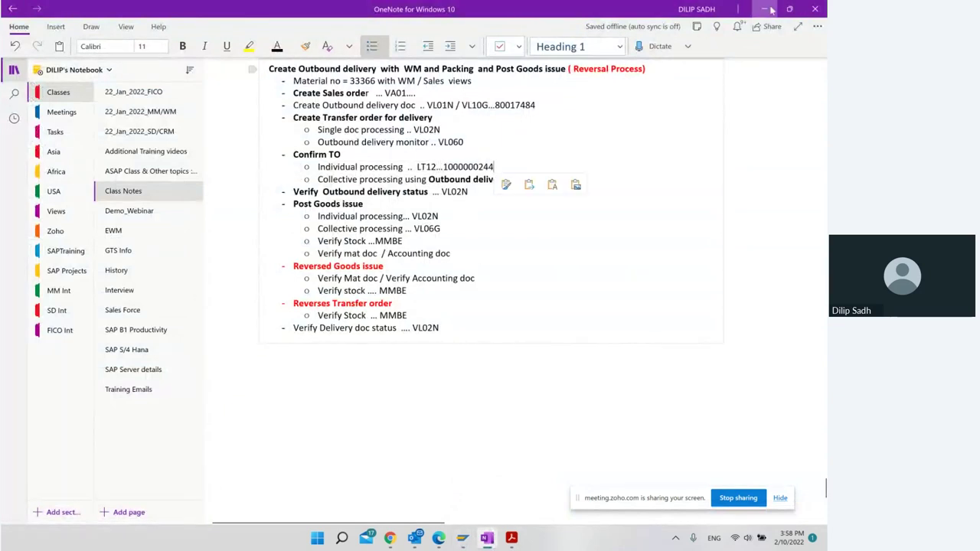
pyautogui.click(770, 8)
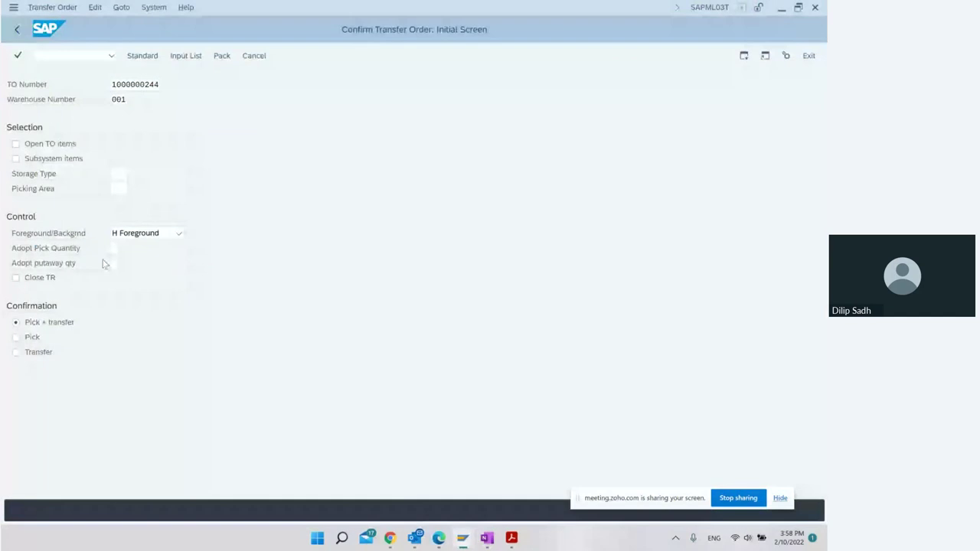
pyautogui.press('Return')
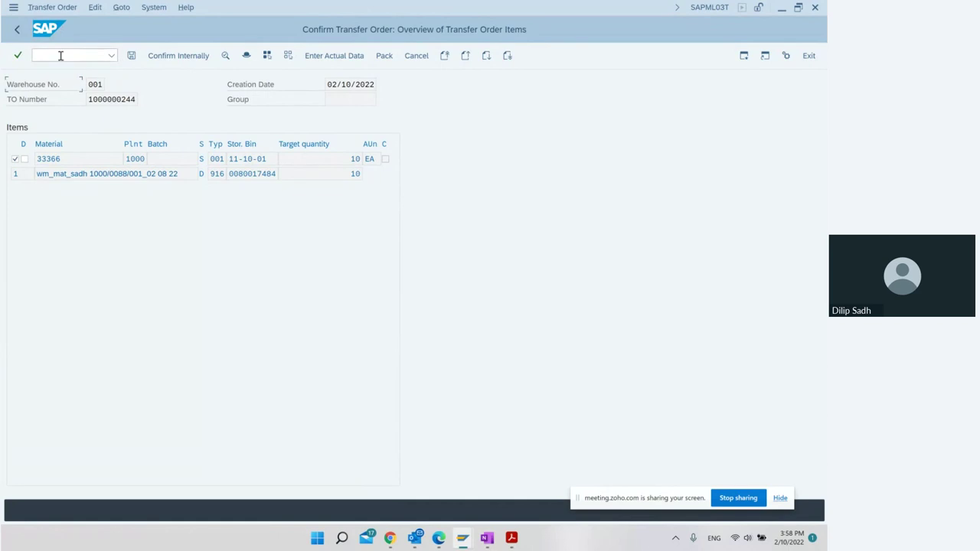
pyautogui.click(17, 30)
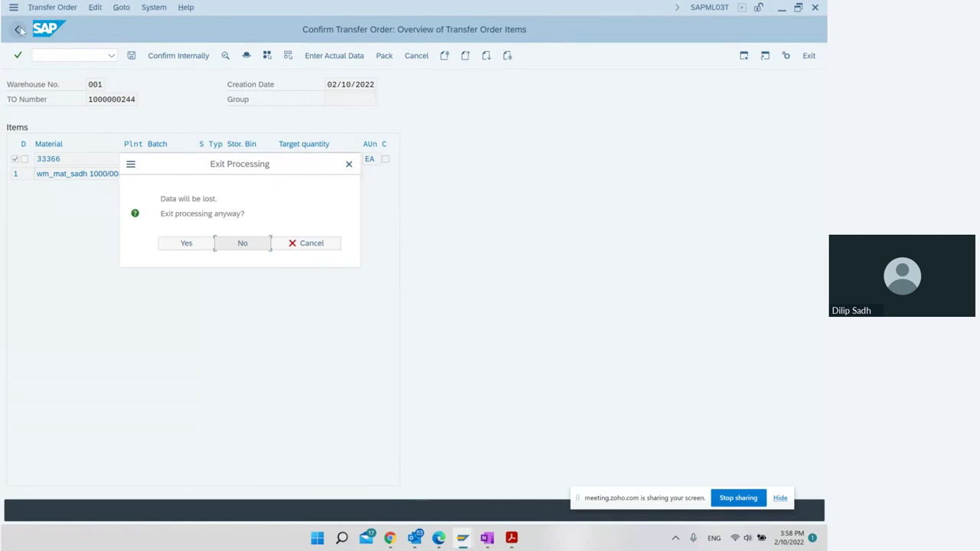
pyautogui.click(190, 245)
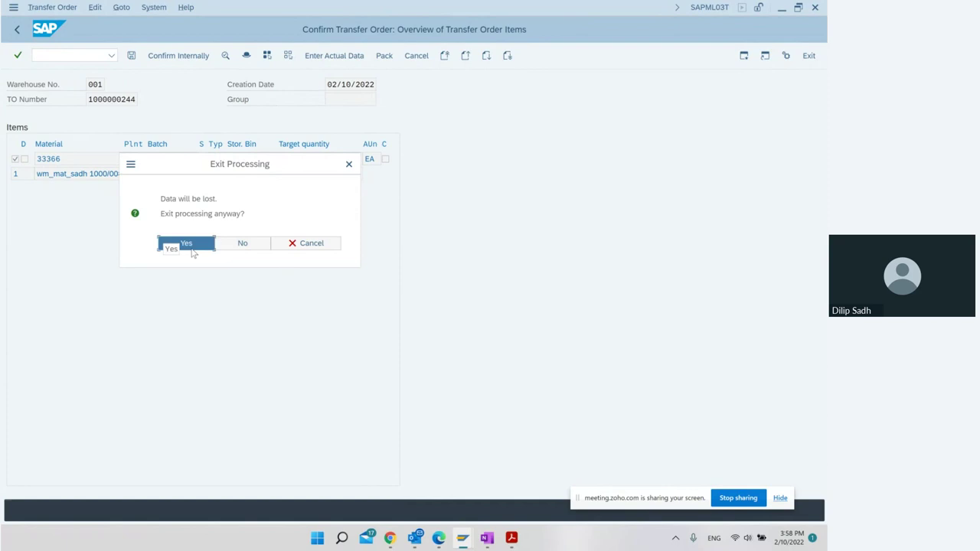
pyautogui.click(17, 30)
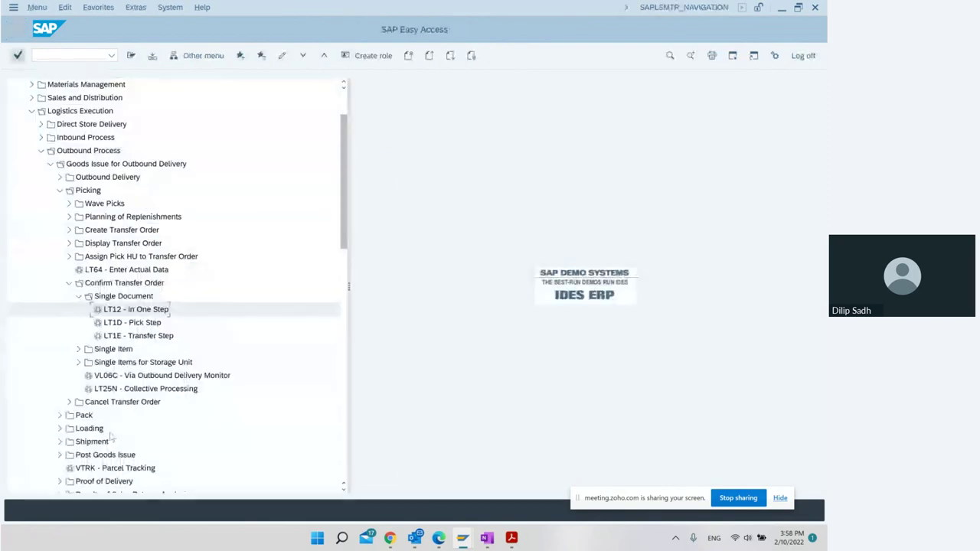
# Step: List deliveries for confirmation in VL06C for shipping point 1000
pyautogui.scroll(-1, 183, 354)
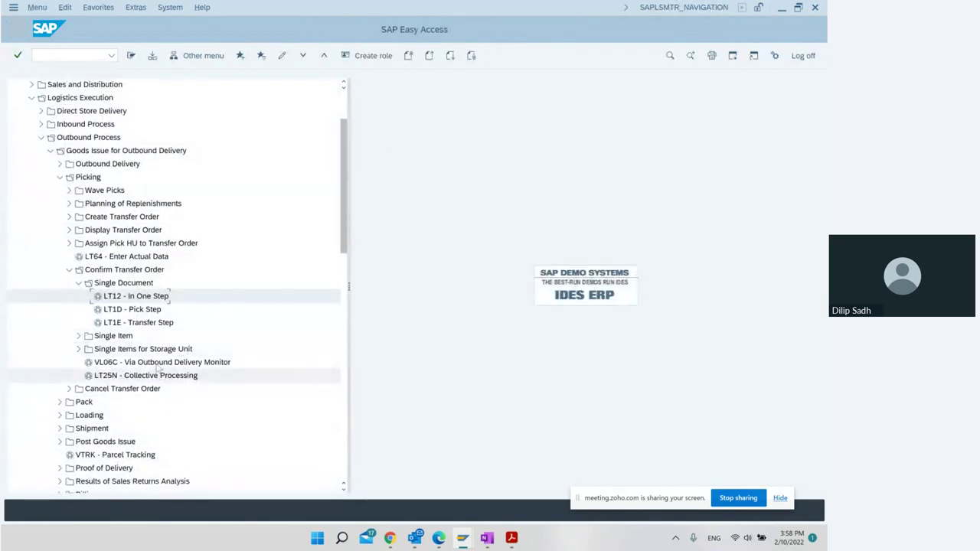
pyautogui.click(157, 365)
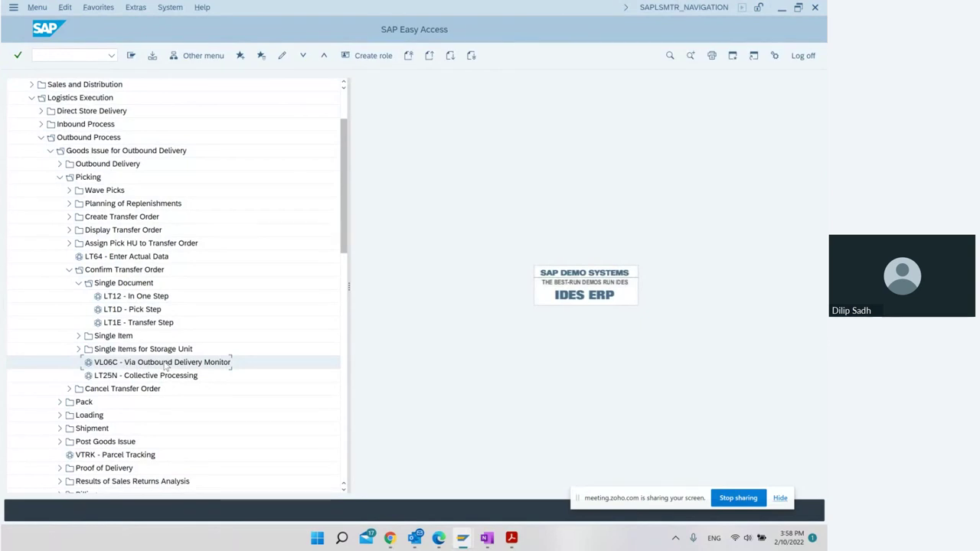
pyautogui.doubleClick(166, 364)
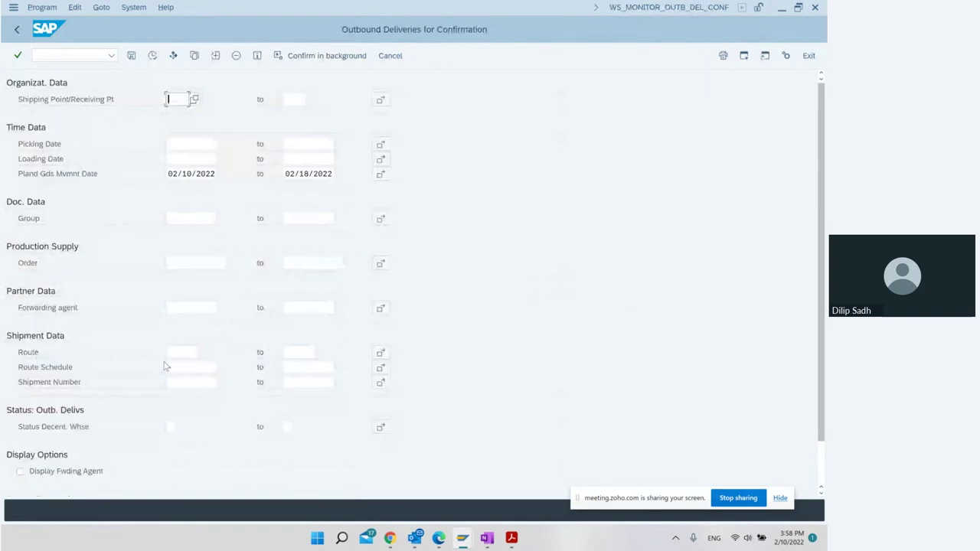
pyautogui.write('1000')
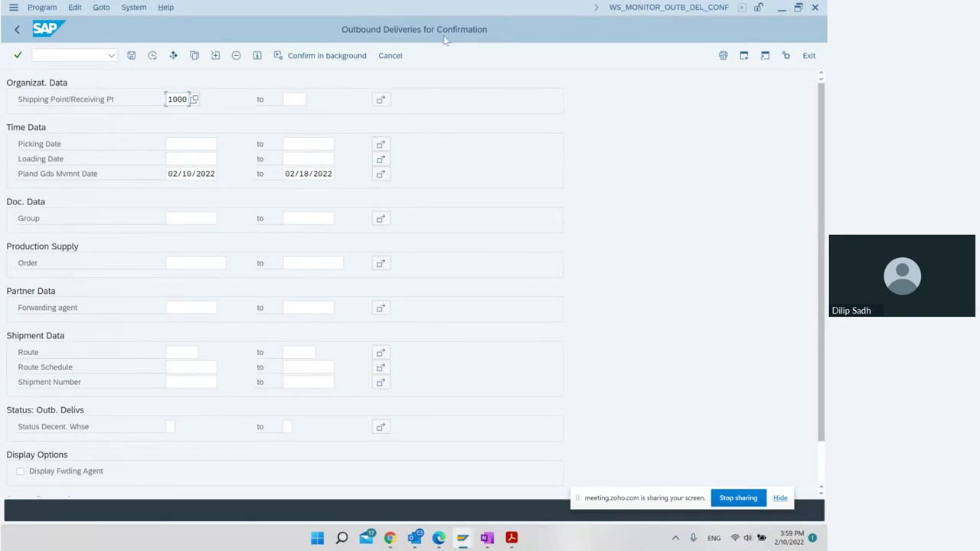
pyautogui.click(152, 56)
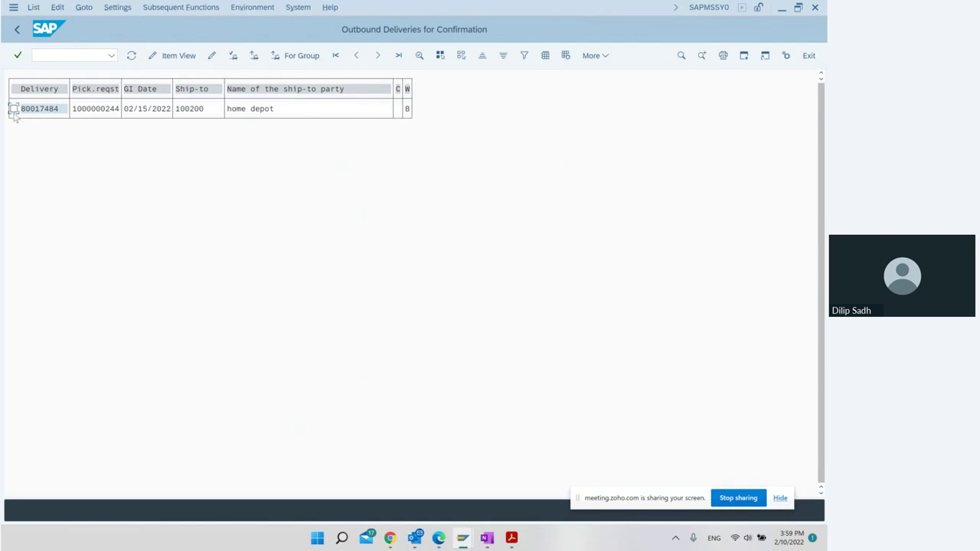
# Step: Confirm and save the transfer order for delivery 80017484 in the foreground
pyautogui.click(13, 108)
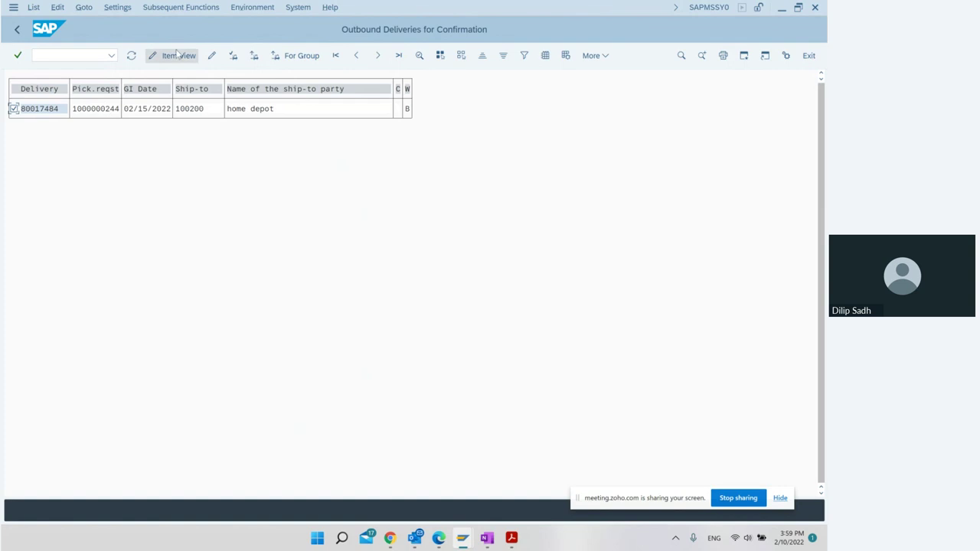
pyautogui.click(254, 58)
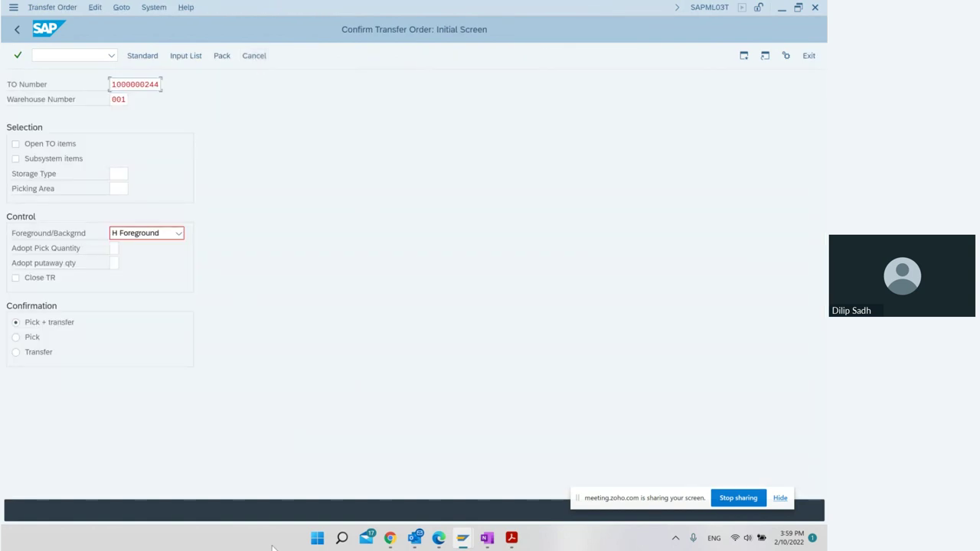
pyautogui.press('Return')
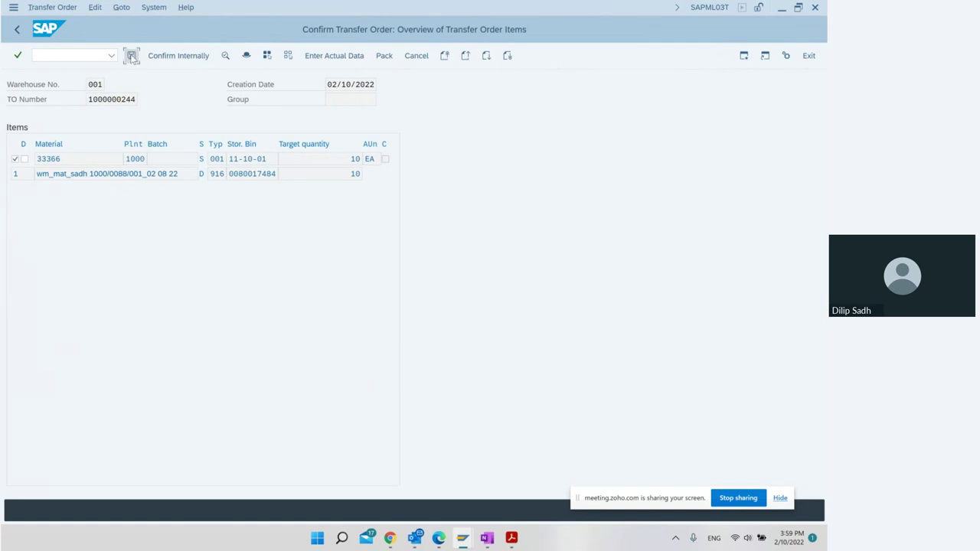
pyautogui.click(131, 56)
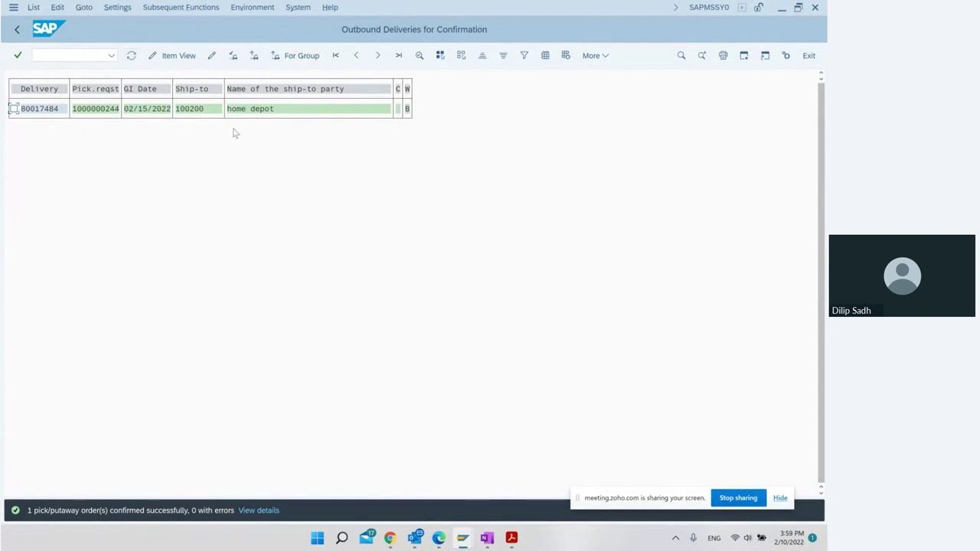
pyautogui.click(17, 29)
pyautogui.click(17, 29)
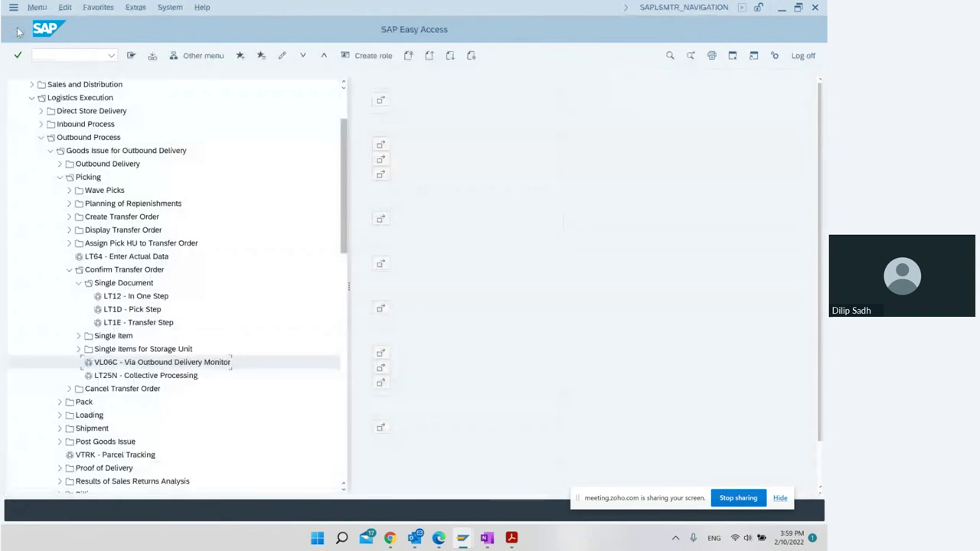
pyautogui.click(69, 55)
pyautogui.write('VL02N')
pyautogui.press('Return')
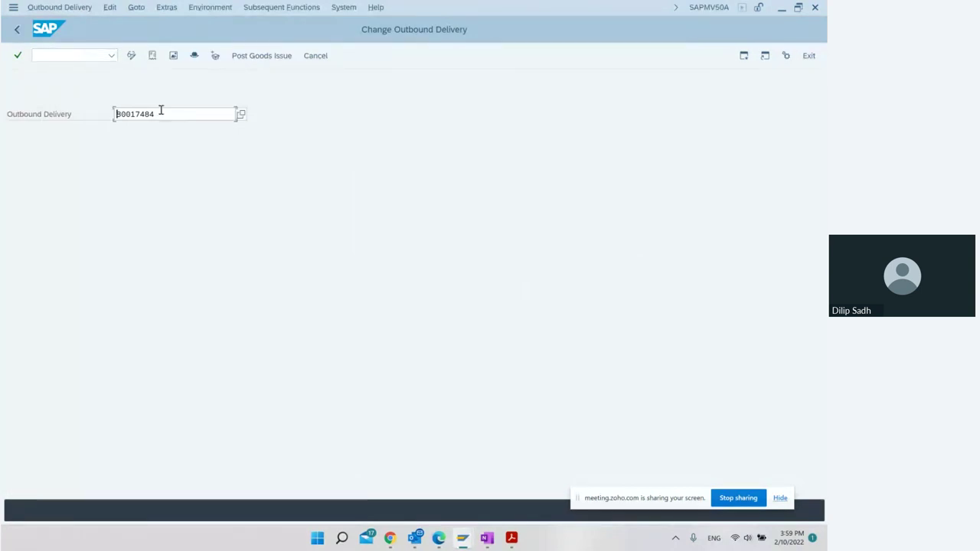
pyautogui.press('Return')
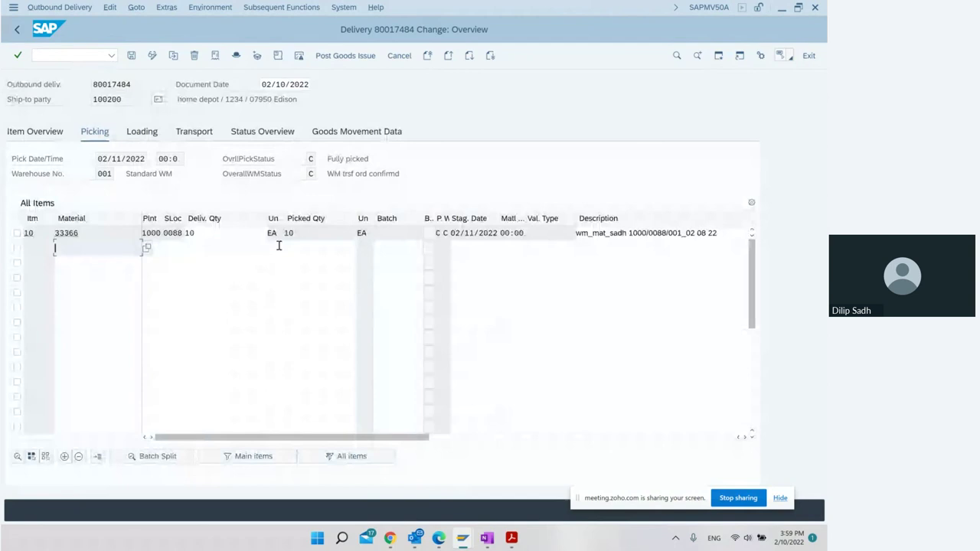
pyautogui.click(329, 158)
pyautogui.moveTo(330, 158); pyautogui.dragTo(406, 155)
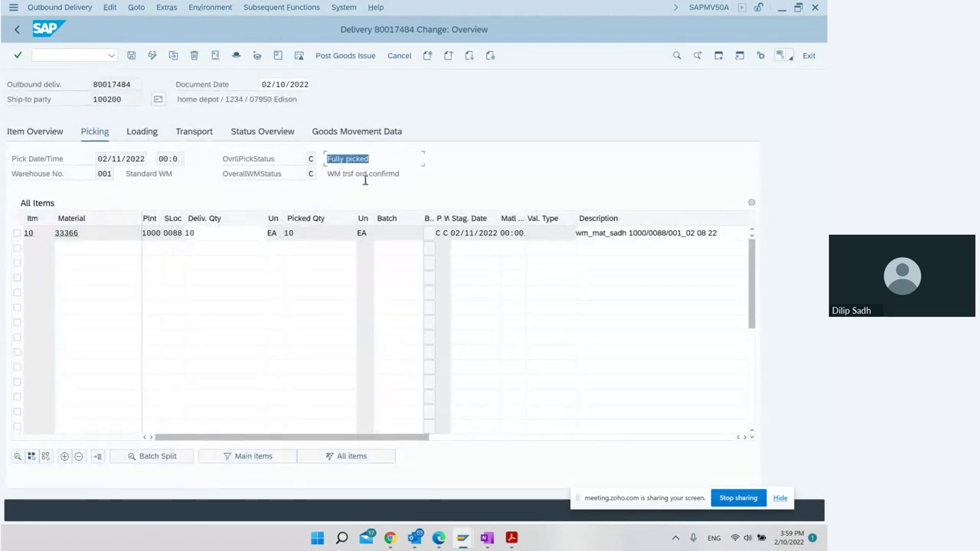
pyautogui.moveTo(326, 176); pyautogui.dragTo(422, 173)
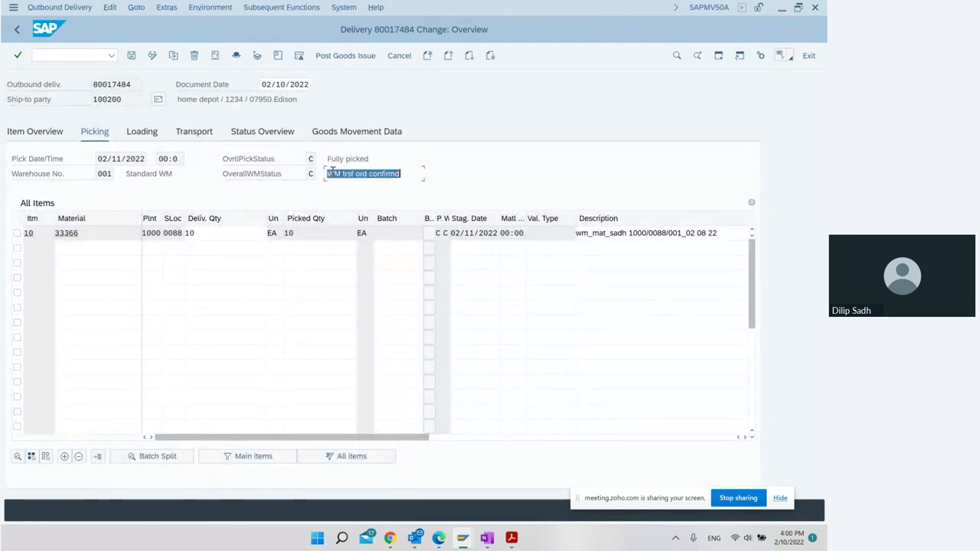
pyautogui.doubleClick(289, 233)
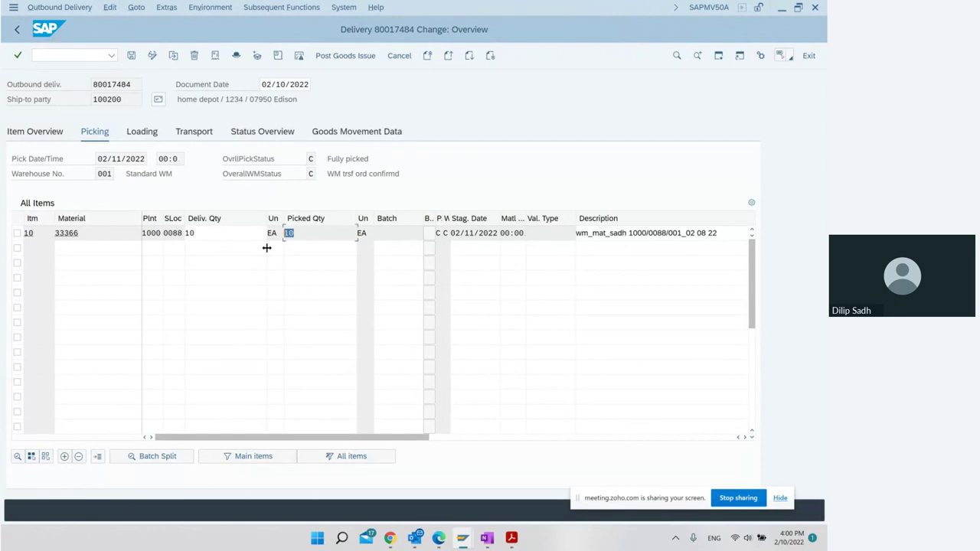
pyautogui.click(490, 539)
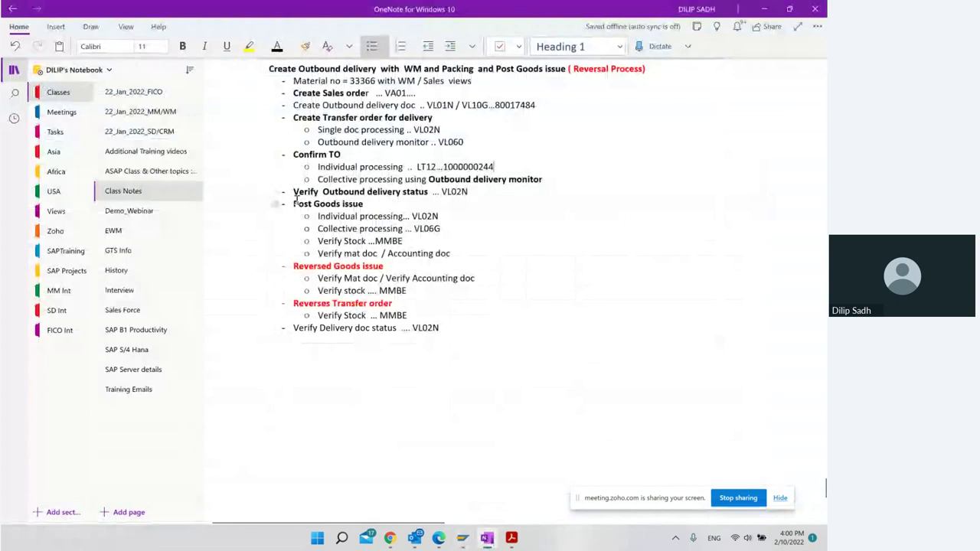
pyautogui.moveTo(464, 544)
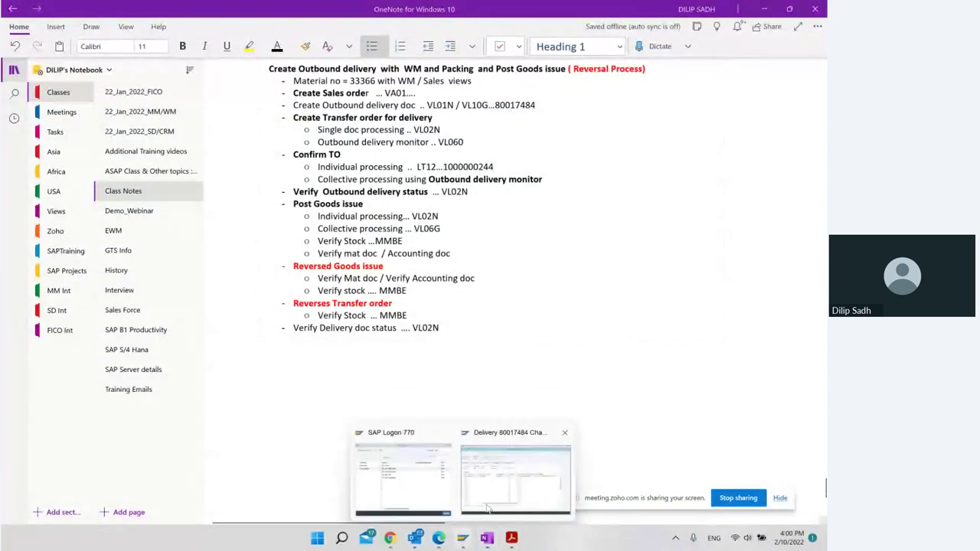
pyautogui.click(515, 476)
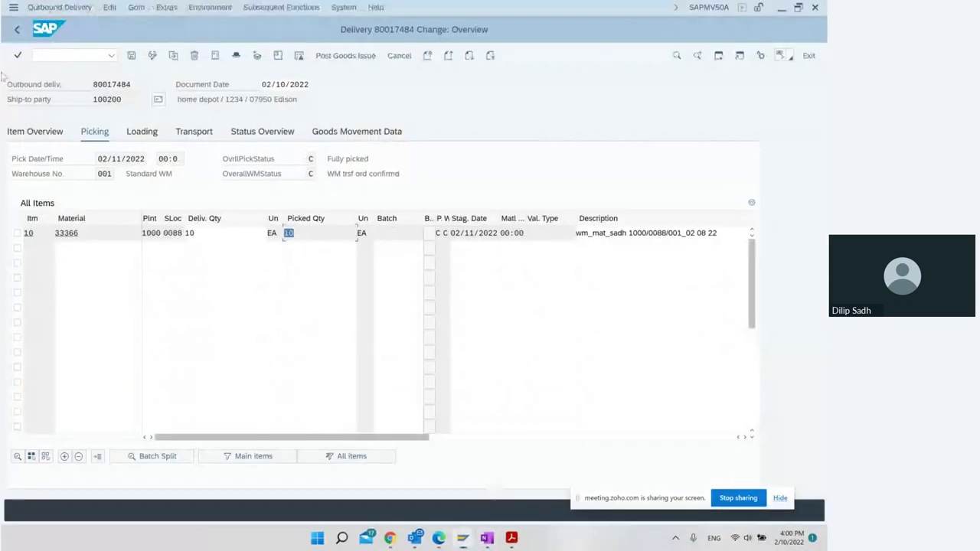
# Step: Return to Easy Access, collapse Confirm Transfer Order and Picking, and expand Post Goods Issue
pyautogui.click(17, 30)
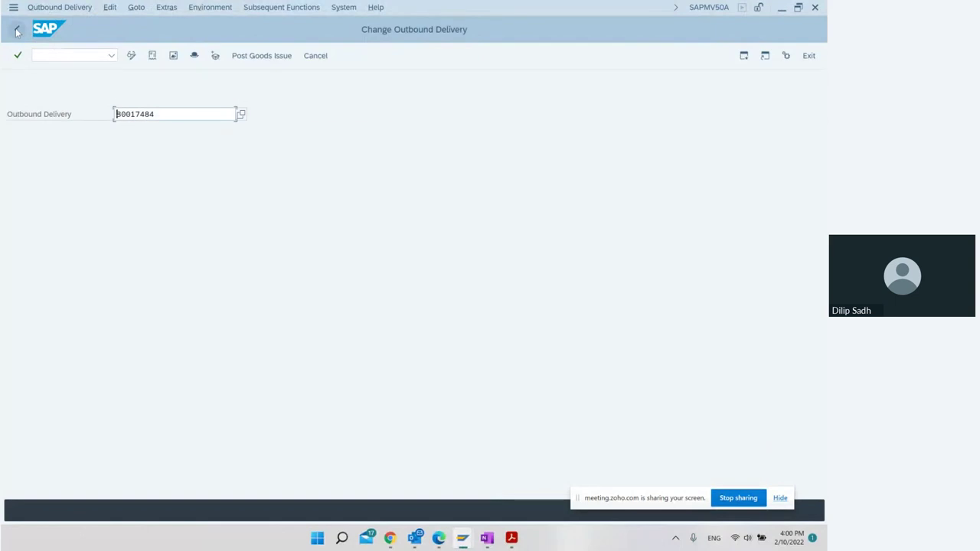
pyautogui.click(17, 31)
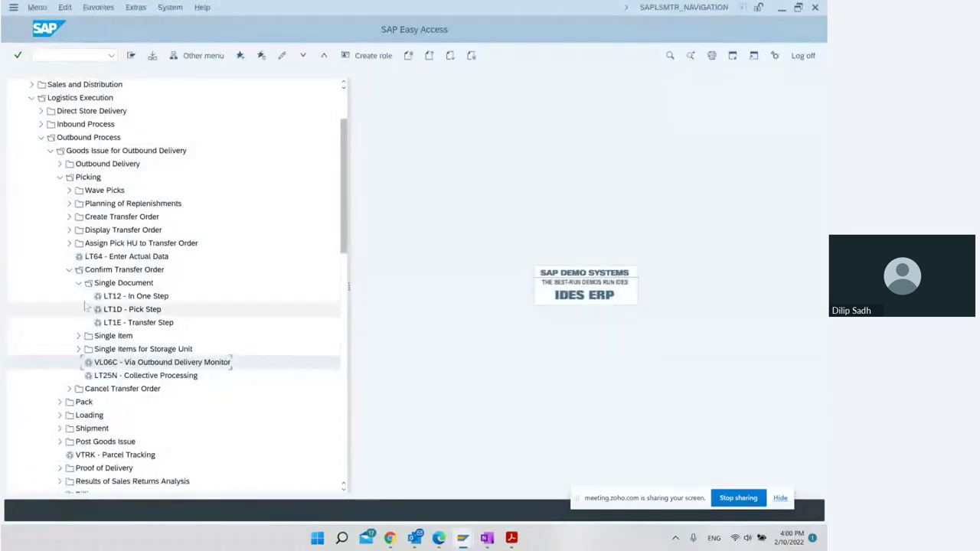
pyautogui.click(69, 270)
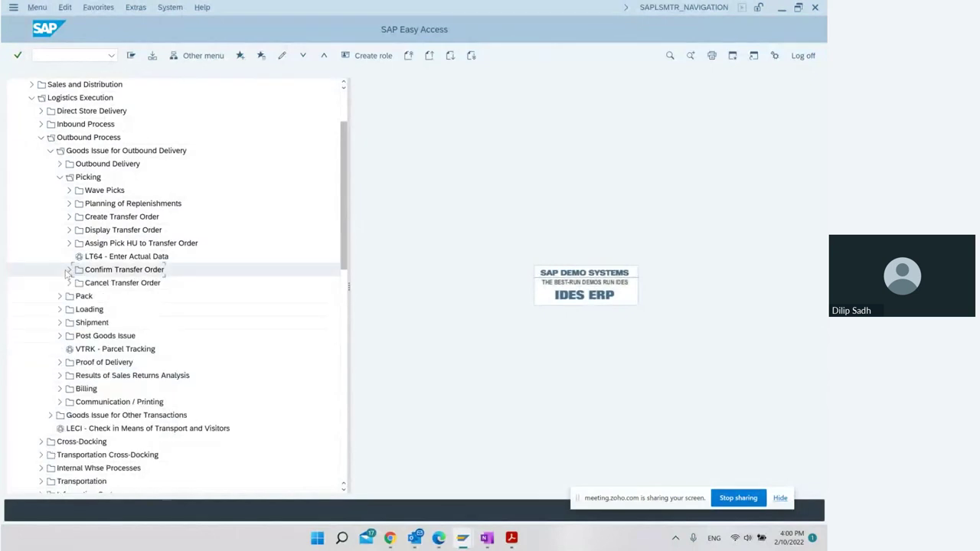
pyautogui.click(60, 177)
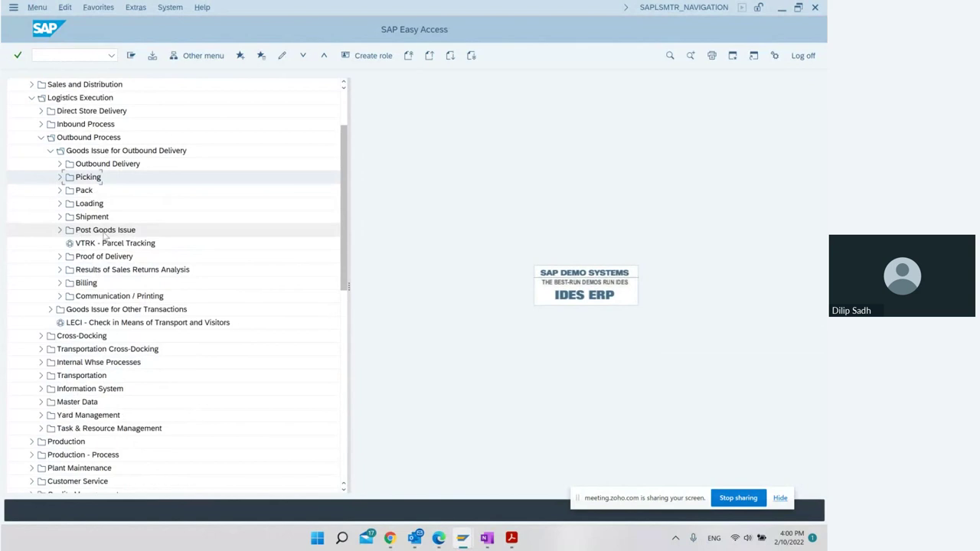
pyautogui.click(107, 229)
pyautogui.click(60, 230)
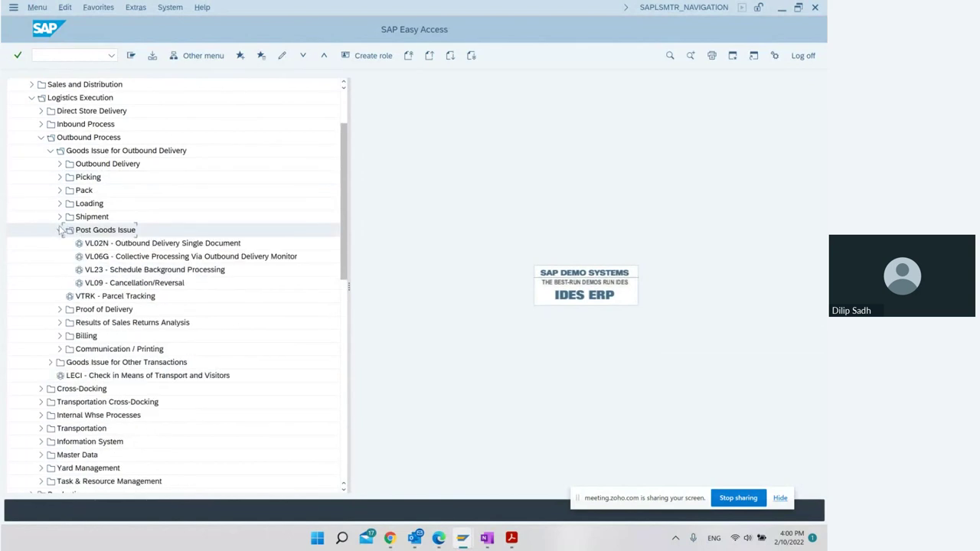
# Step: Briefly open VL02N, then VL06G with shipping point 1000, returning to Easy Access
pyautogui.click(101, 245)
pyautogui.doubleClick(101, 245)
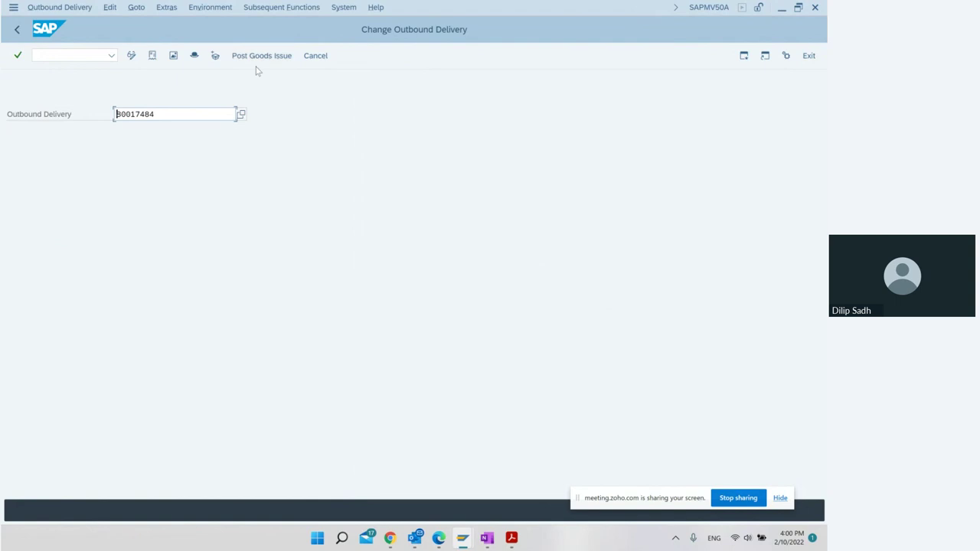
pyautogui.click(14, 32)
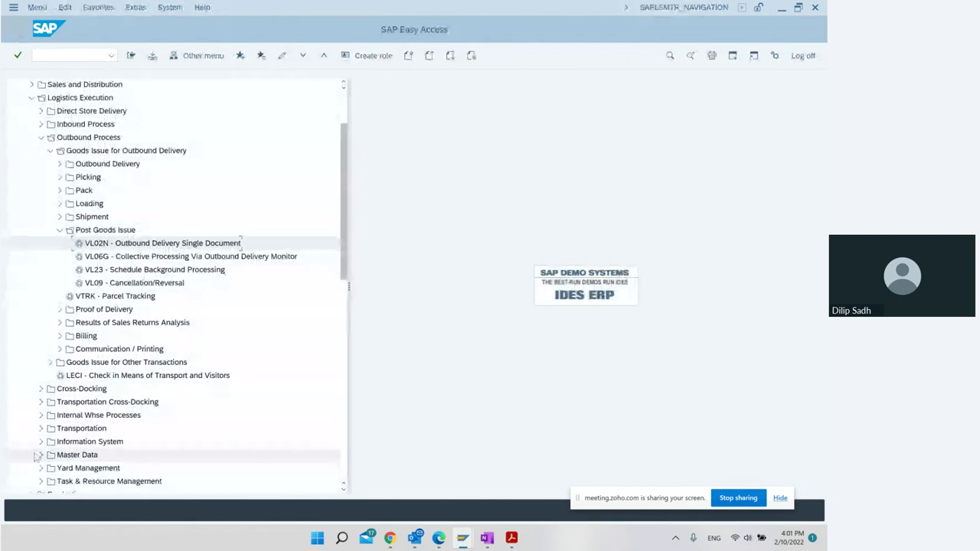
pyautogui.click(135, 260)
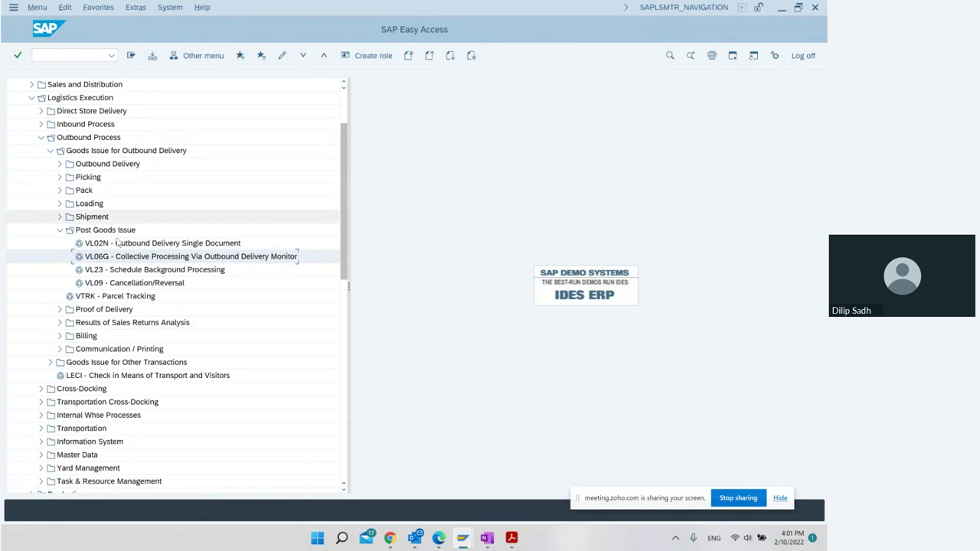
pyautogui.doubleClick(117, 262)
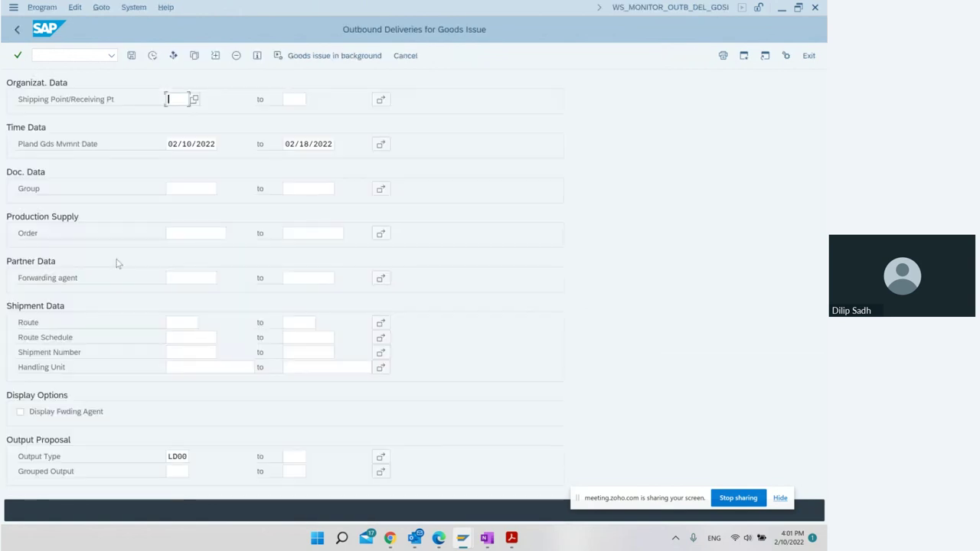
pyautogui.write('1000')
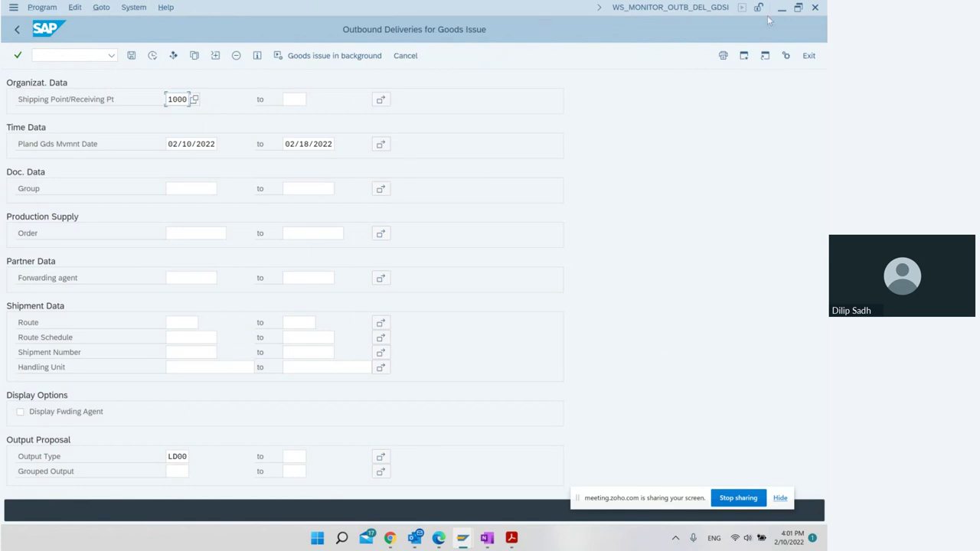
pyautogui.click(17, 29)
pyautogui.click(47, 57)
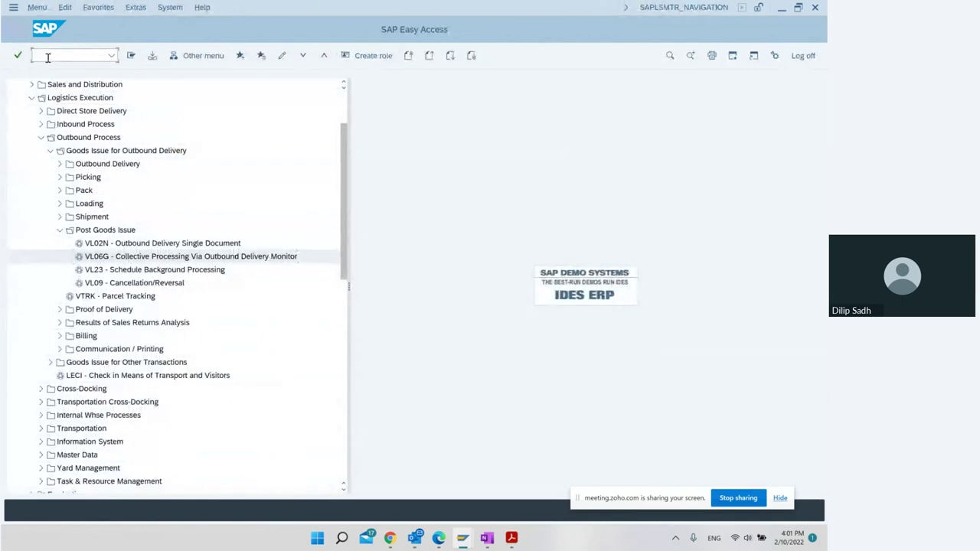
pyautogui.write('vl06g')
pyautogui.press('Return')
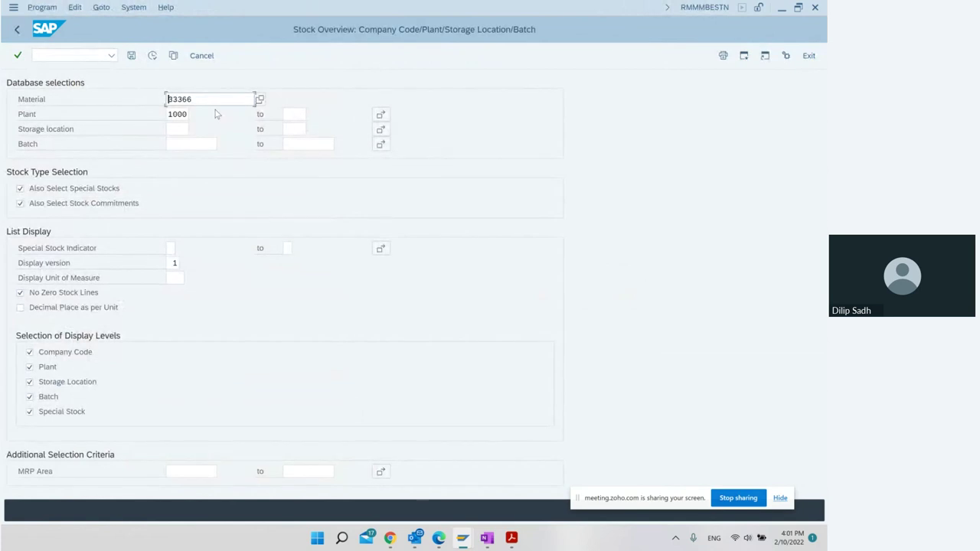
pyautogui.click(154, 56)
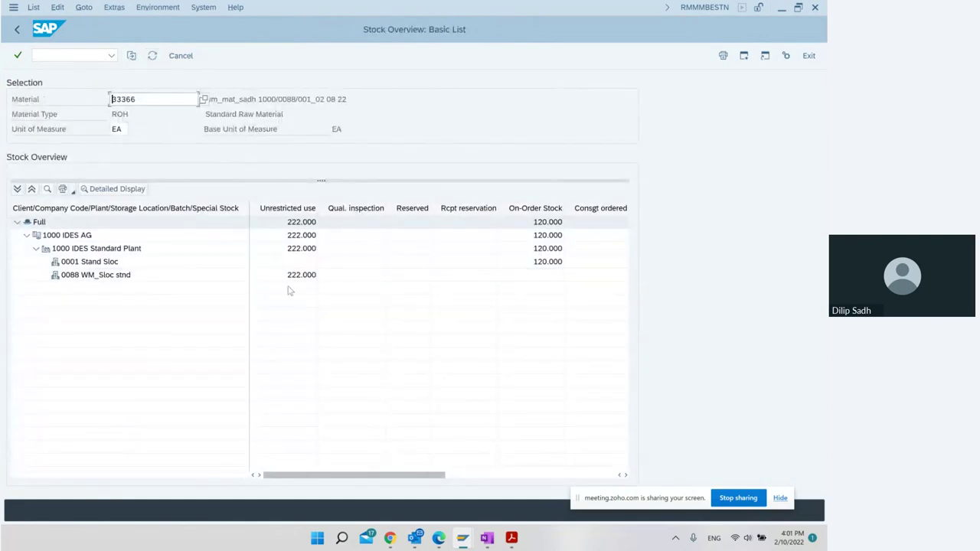
pyautogui.click(299, 280)
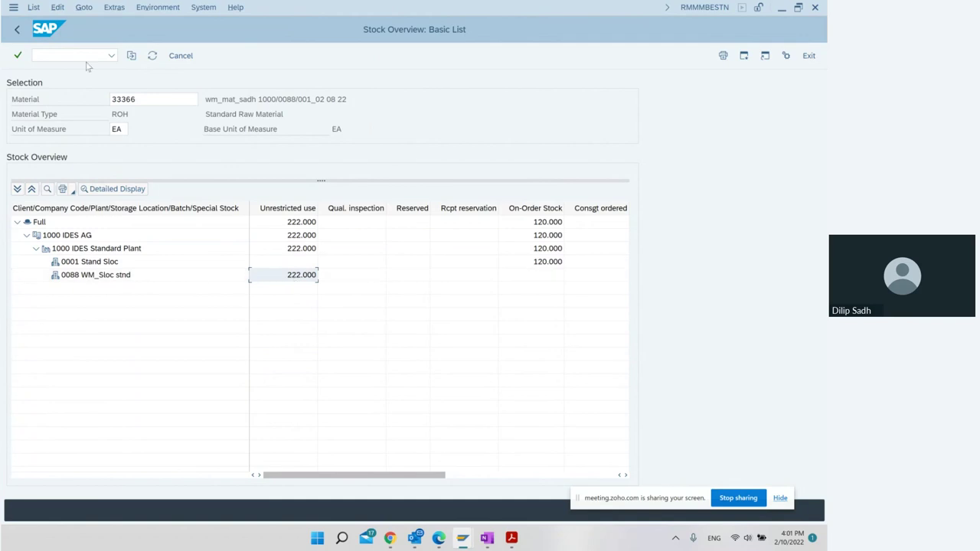
pyautogui.click(17, 29)
pyautogui.click(17, 29)
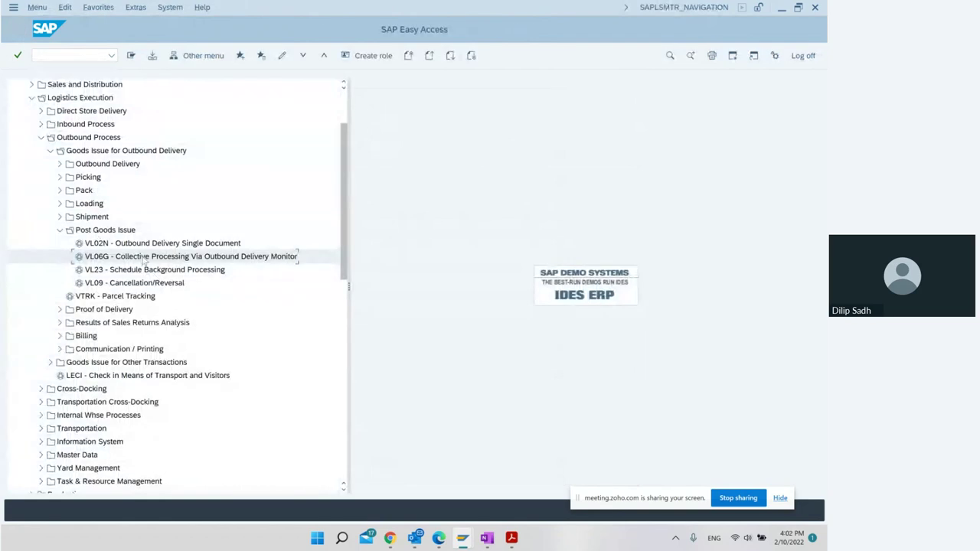
# Step: Post goods issue in VL06G for delivery 80017484, shipping point 1000, dated 02/10/2022
pyautogui.doubleClick(143, 259)
pyautogui.write('1000')
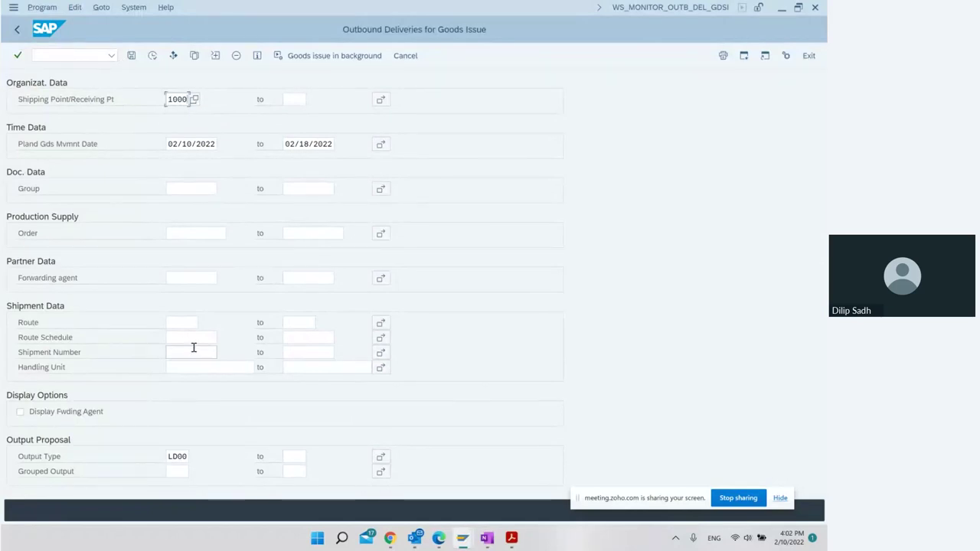
pyautogui.click(153, 55)
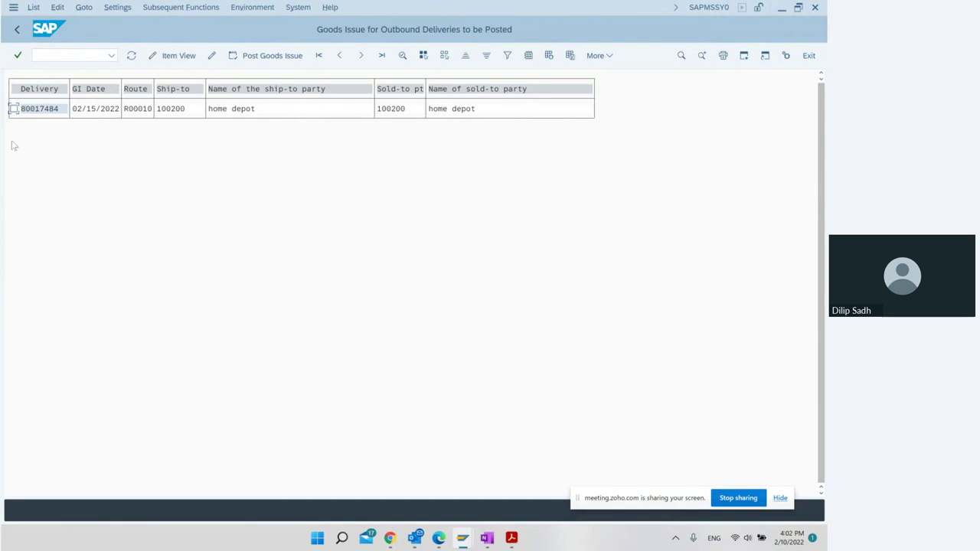
pyautogui.click(13, 109)
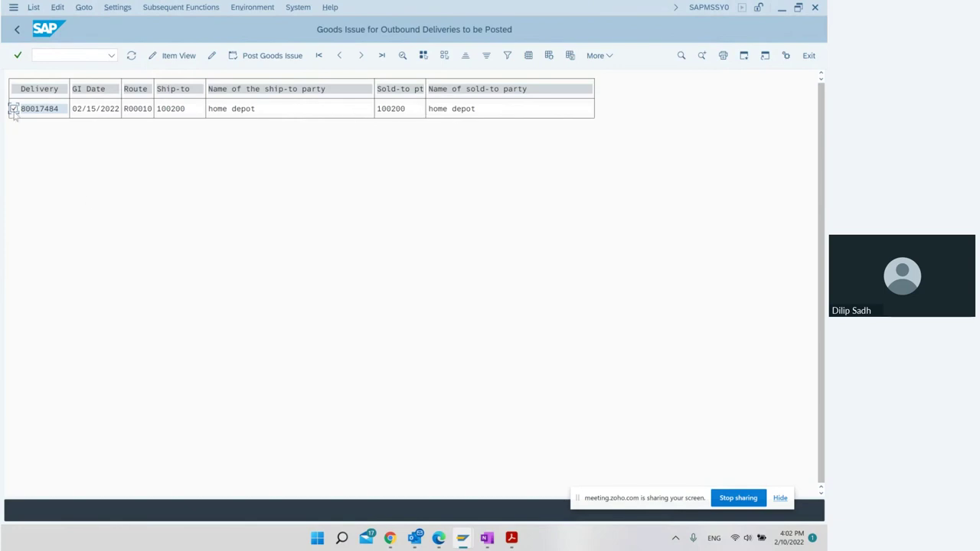
pyautogui.click(269, 59)
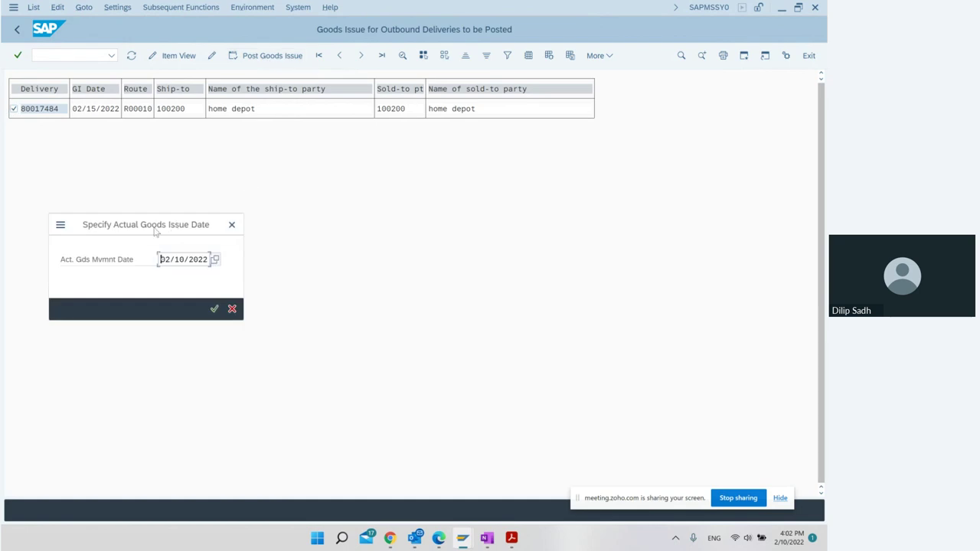
pyautogui.moveTo(155, 232); pyautogui.dragTo(323, 241)
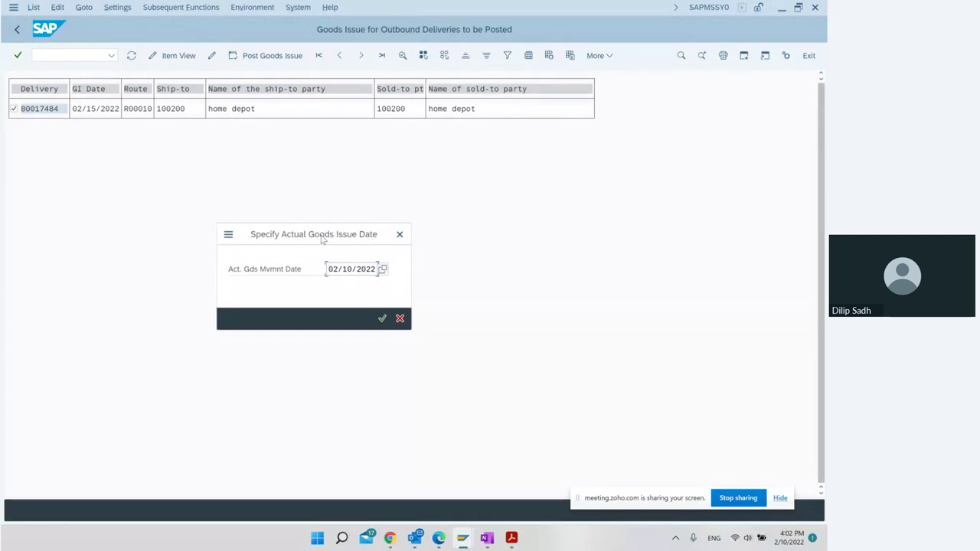
pyautogui.click(383, 319)
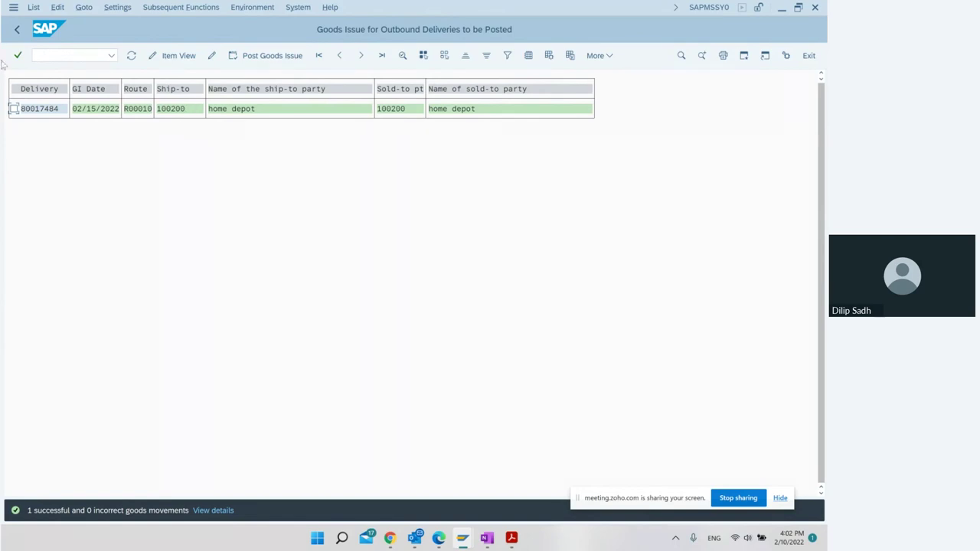
# Step: Run MMBE for material 33366 in plant 1000 and check 212 EA unrestricted in 0088
pyautogui.click(18, 30)
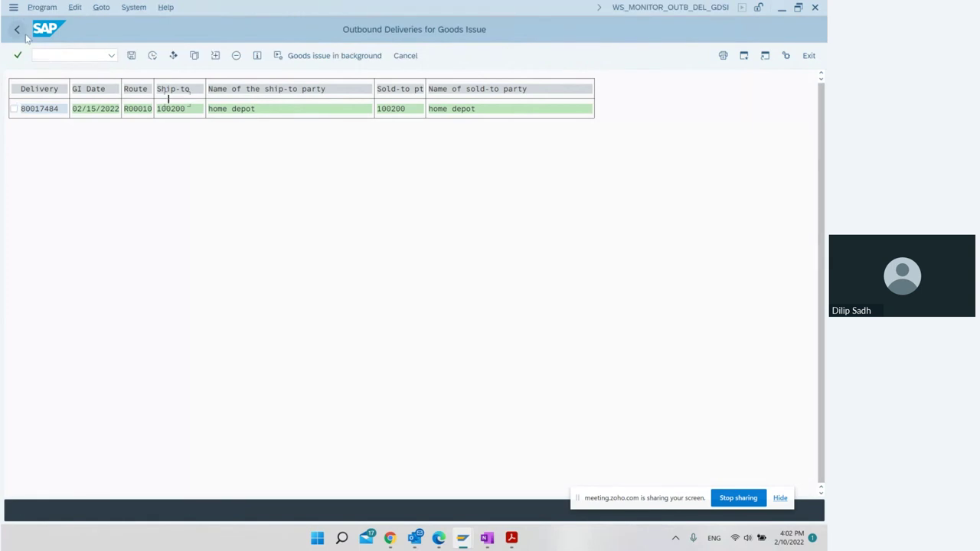
pyautogui.click(17, 30)
pyautogui.click(72, 54)
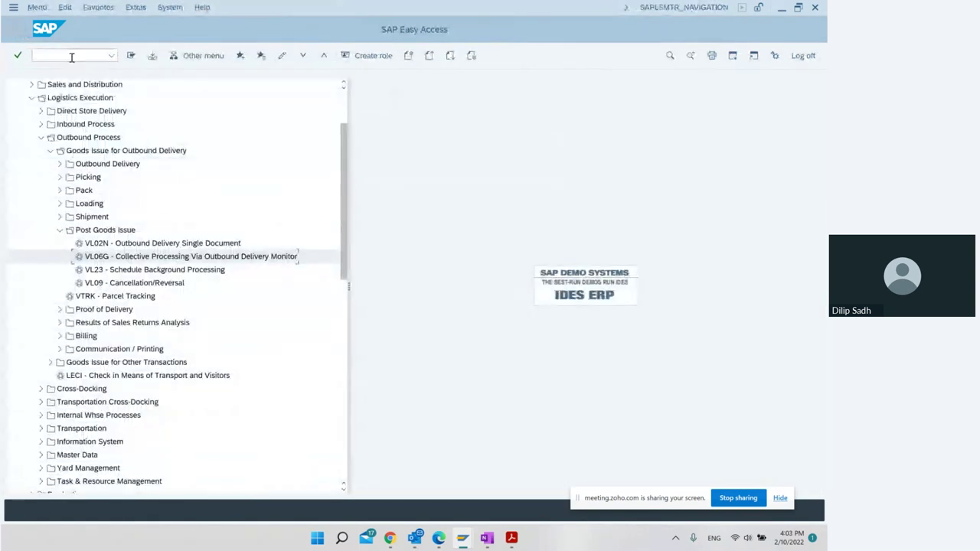
pyautogui.write('MMBE')
pyautogui.press('Return')
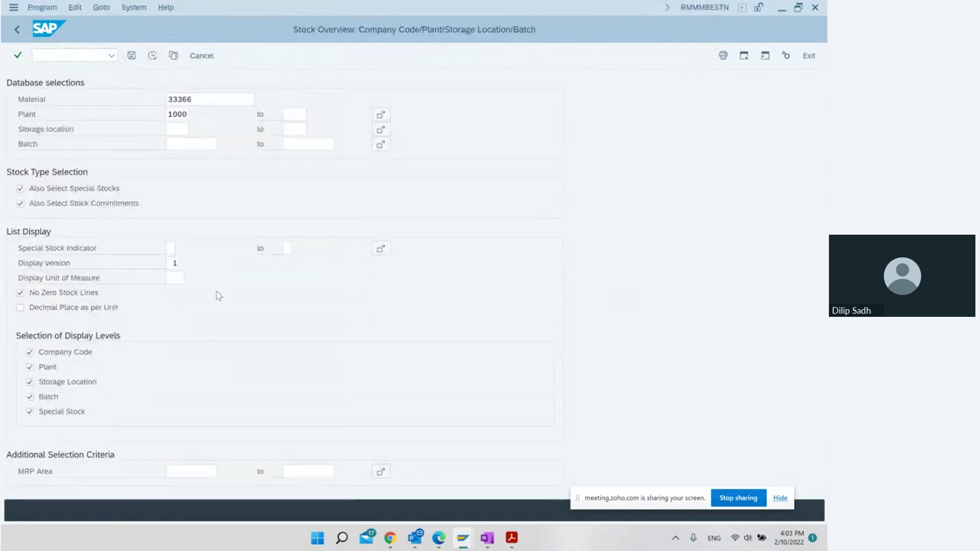
pyautogui.press('F8')
pyautogui.click(296, 275)
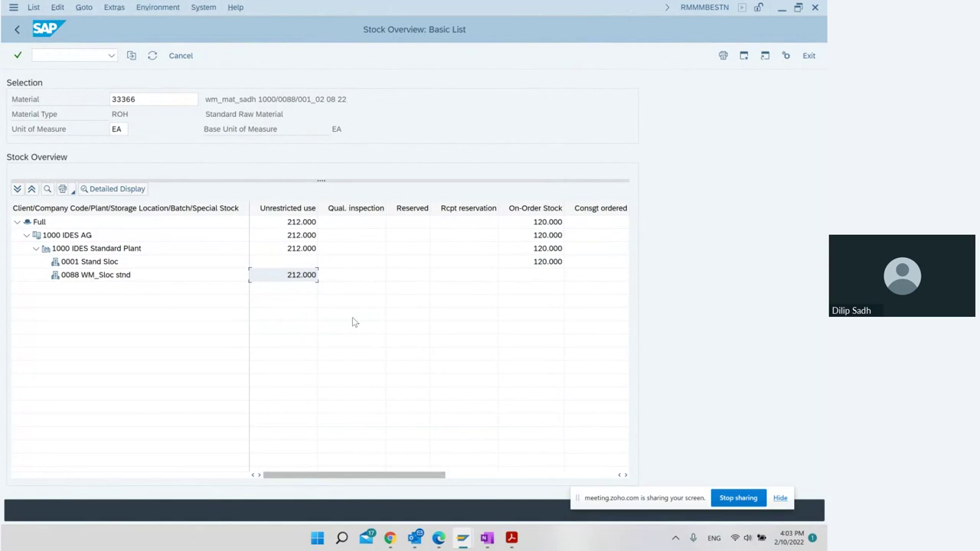
# Step: Return to Easy Access and enter transaction VL02N
pyautogui.click(19, 30)
pyautogui.click(19, 30)
pyautogui.click(89, 56)
pyautogui.write('VL02N')
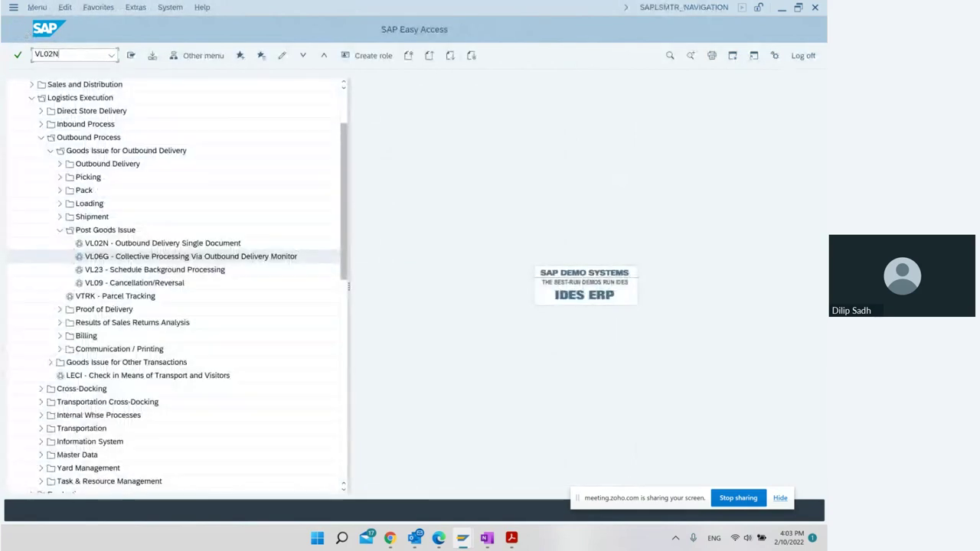
# Step: Open delivery 80017484, confirm goods movement status Completed, then bring up the OneNote notes
pyautogui.press('Return')
pyautogui.press('Return')
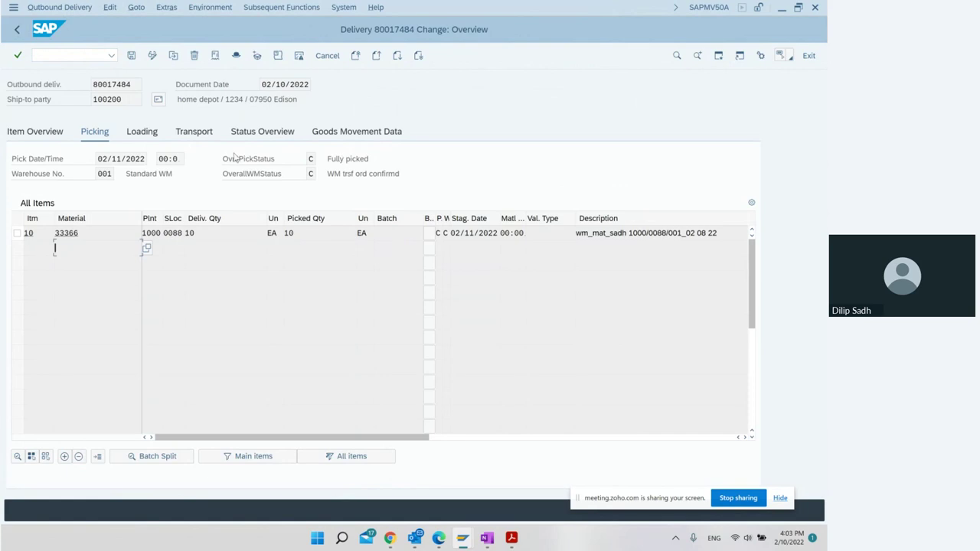
pyautogui.click(334, 141)
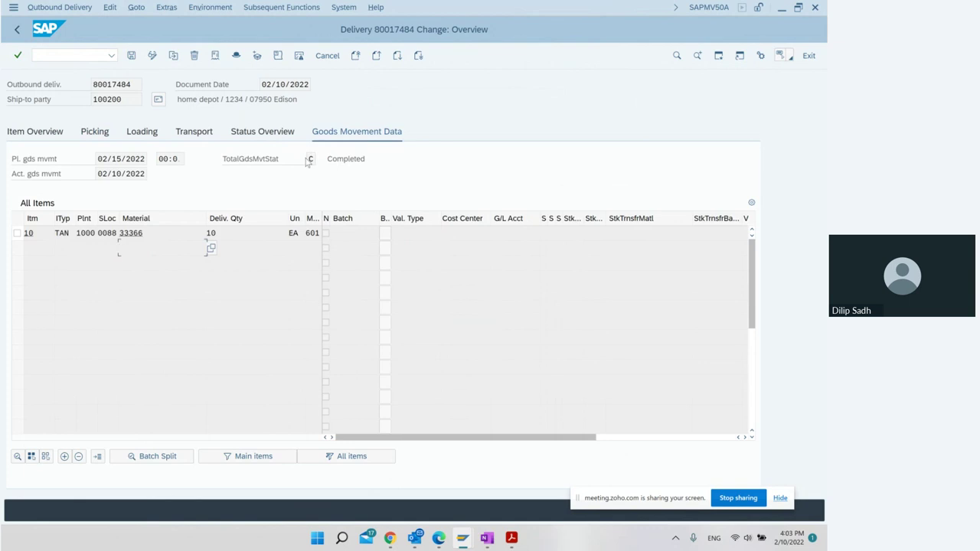
pyautogui.moveTo(376, 159); pyautogui.dragTo(281, 159)
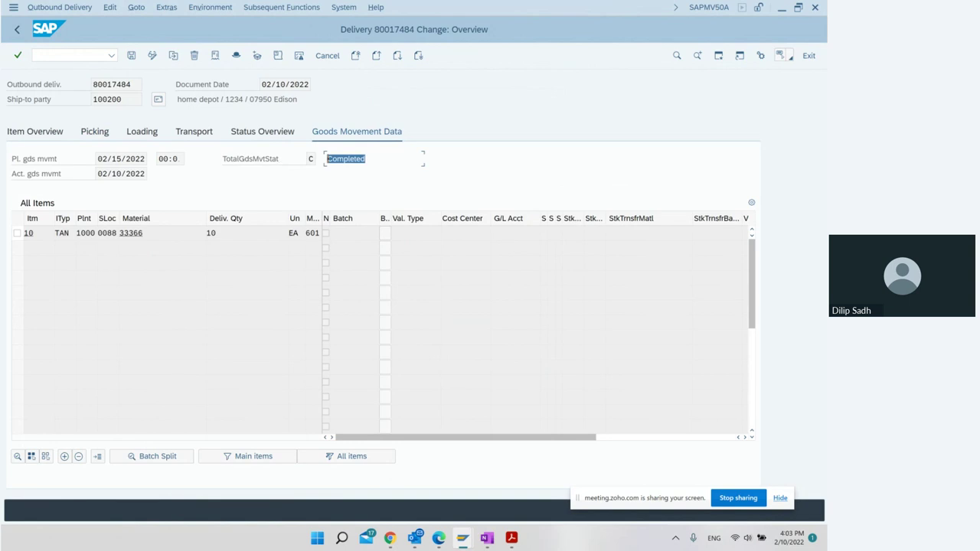
pyautogui.click(496, 540)
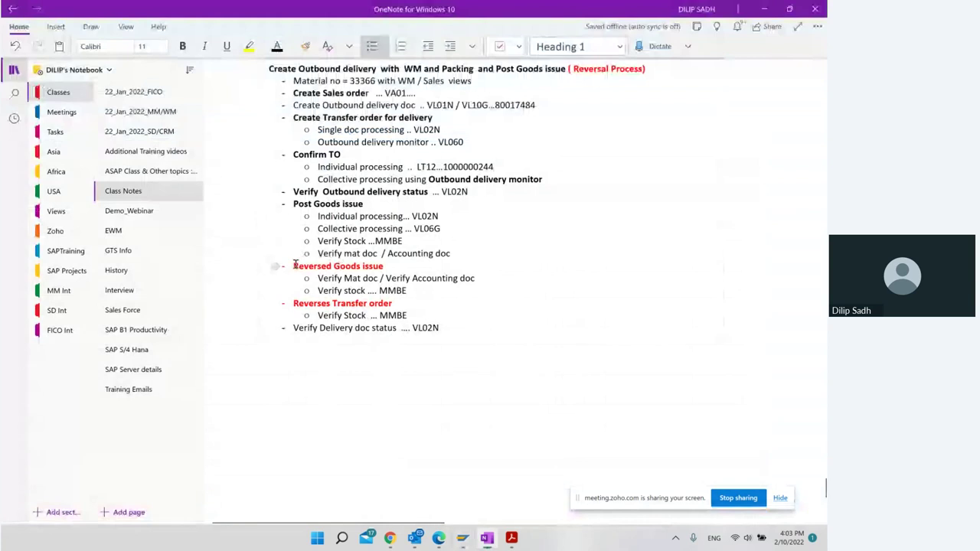
# Step: Highlight 'Reversed Goods' in the notes, then return SAP to Easy Access at VL09 Cancellation/Reversal
pyautogui.moveTo(295, 265); pyautogui.dragTo(360, 267)
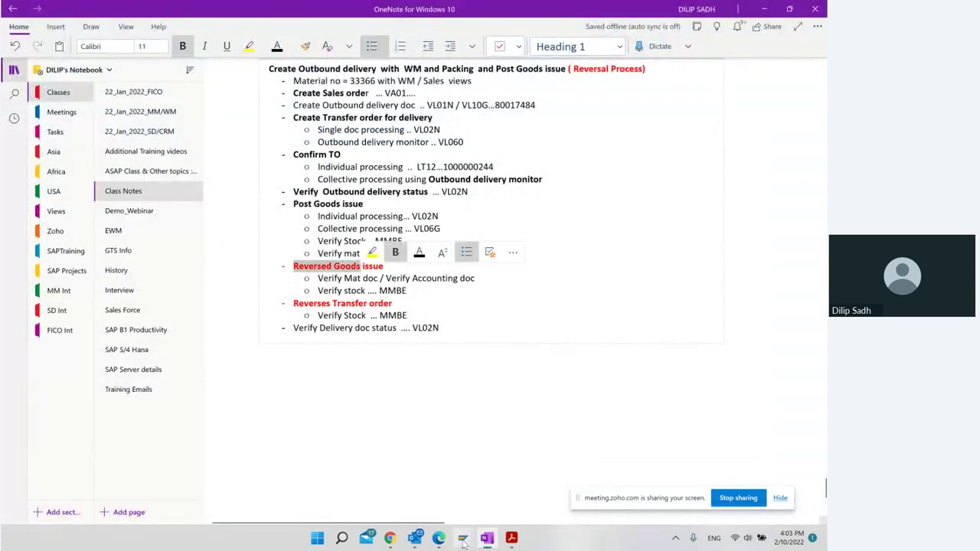
pyautogui.click(526, 471)
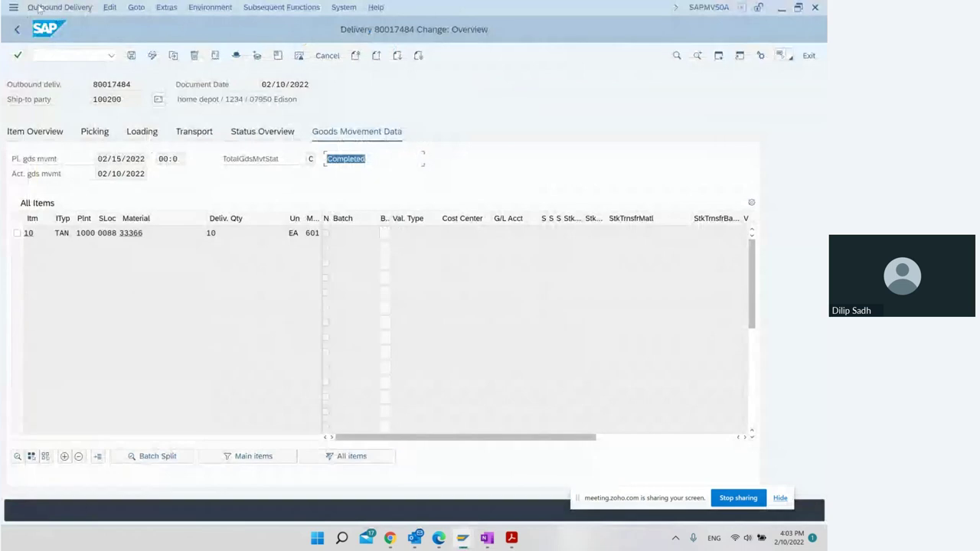
pyautogui.click(17, 29)
pyautogui.click(17, 29)
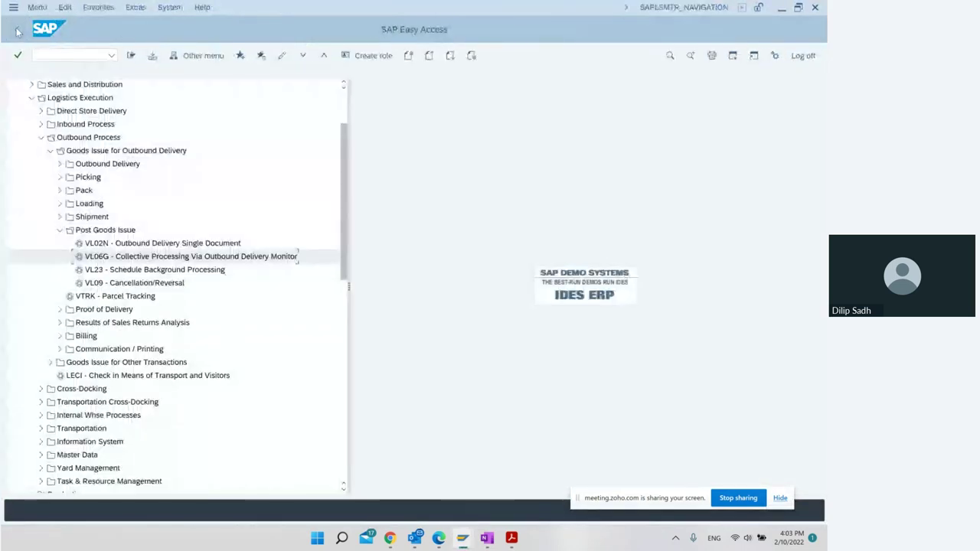
pyautogui.click(134, 284)
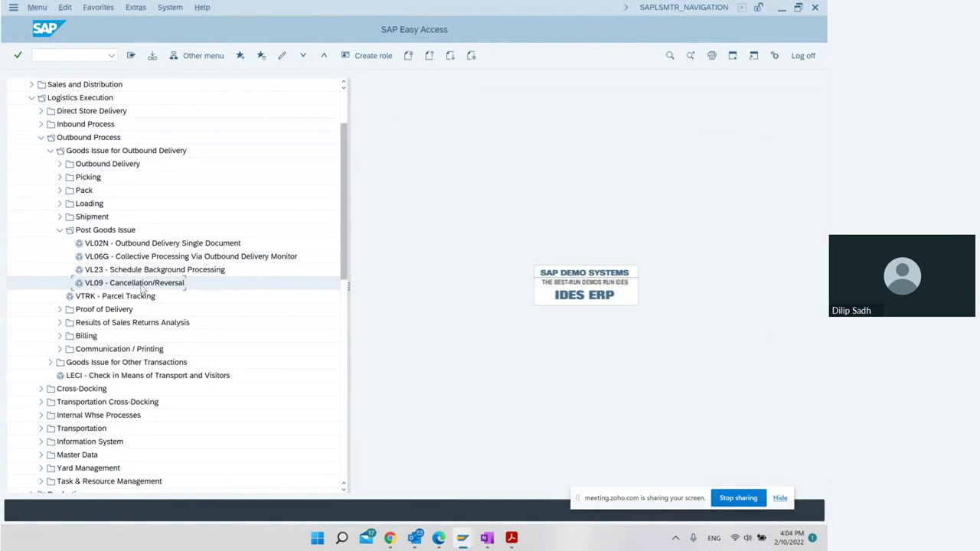
# Step: Append ' .... VL09' to the Reversed Goods issue heading in OneNote
pyautogui.click(487, 539)
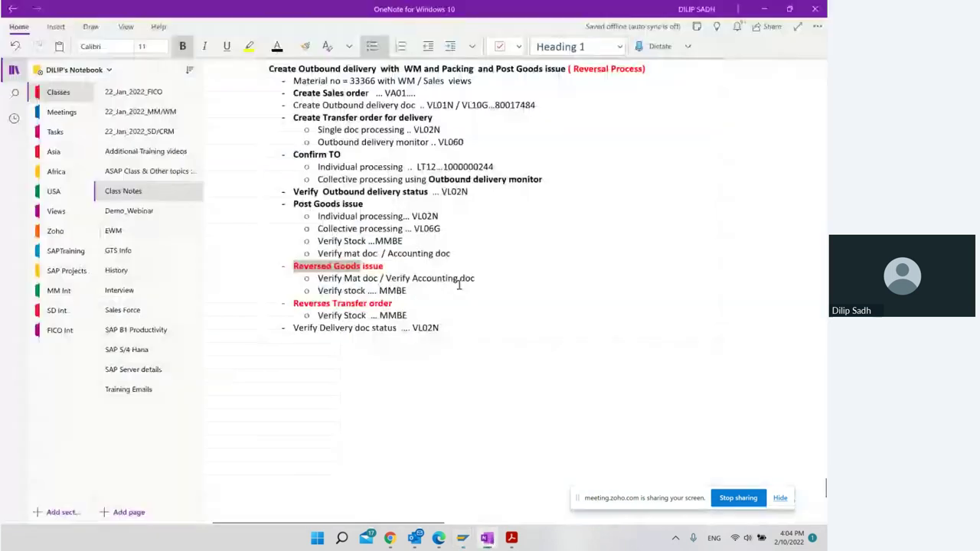
pyautogui.click(487, 260)
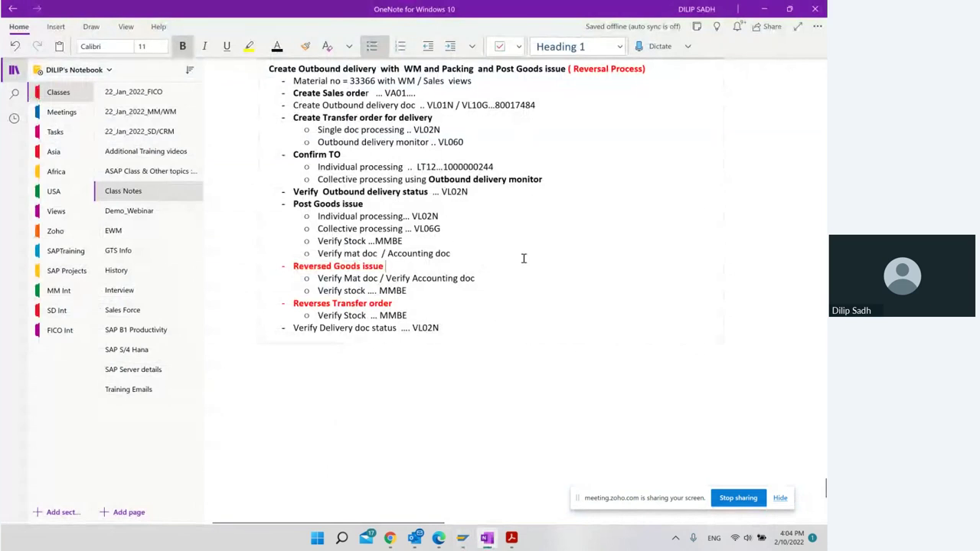
pyautogui.write('.... VL09')
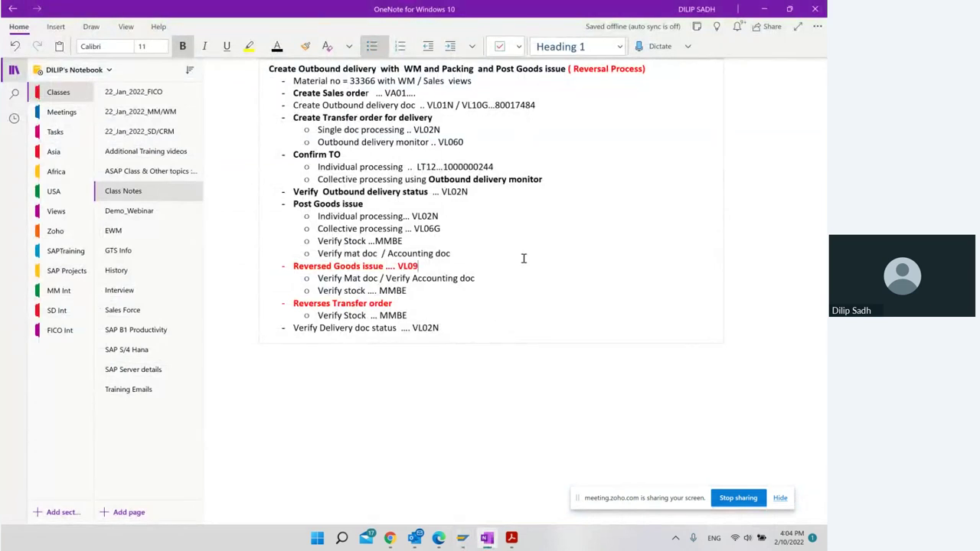
# Step: Insert '/ Cancellation of' after 'Reversed', correcting the spelling, then return to SAP
pyautogui.click(334, 266)
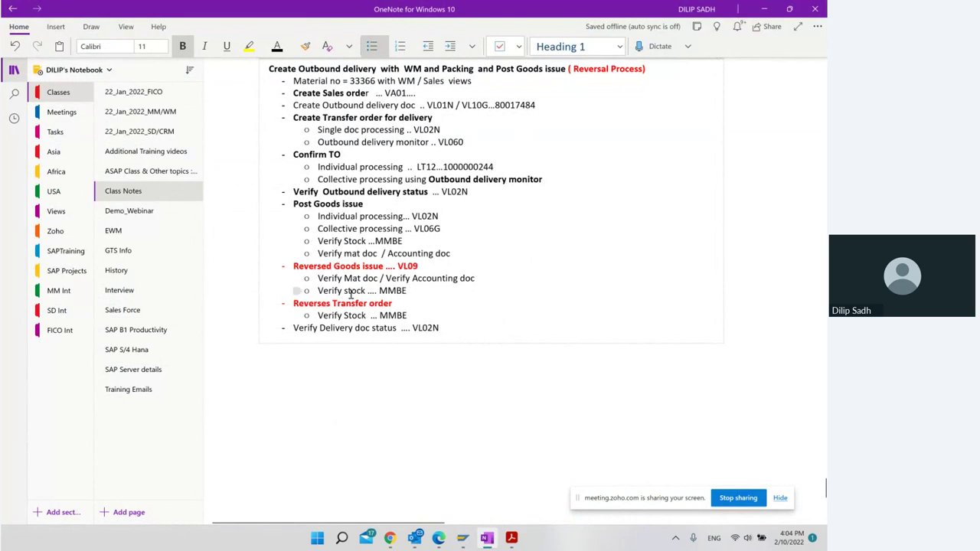
pyautogui.write('/ CAN')
pyautogui.press('BackSpace')
pyautogui.press('BackSpace')
pyautogui.write('ac')
pyautogui.write('ellatio')
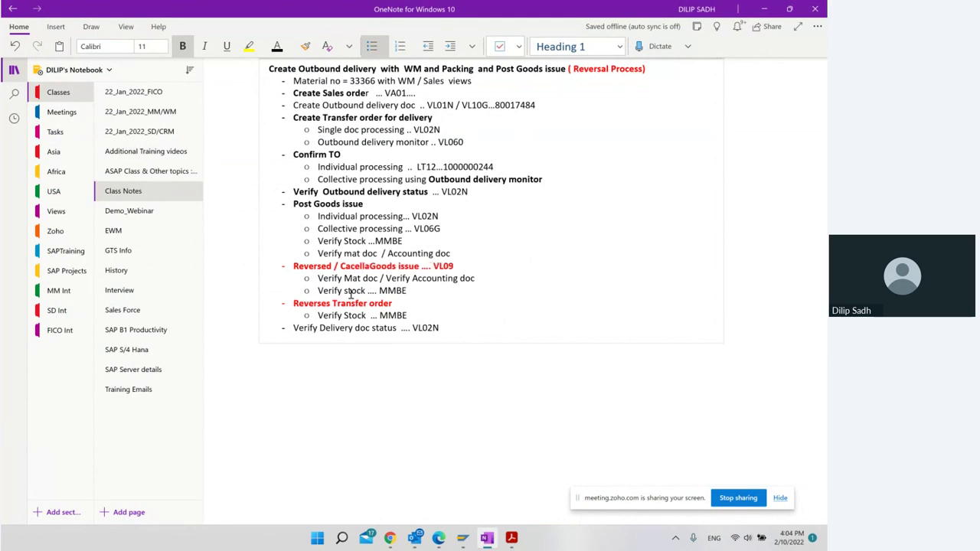
pyautogui.write('n of')
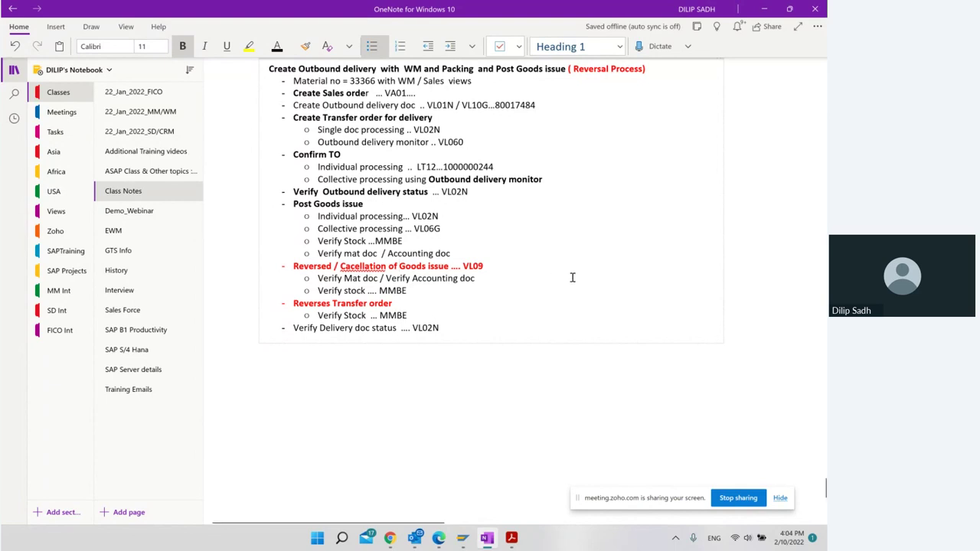
pyautogui.rightClick(366, 268)
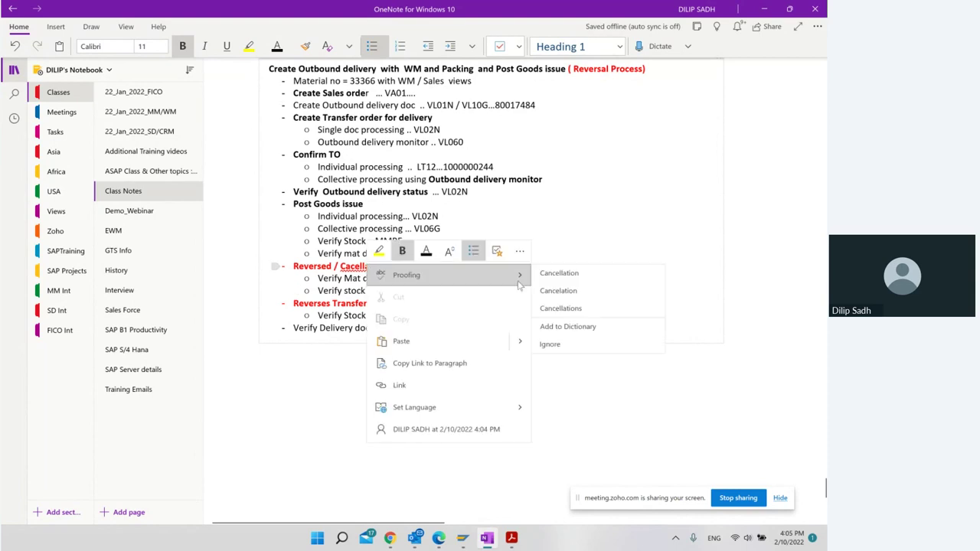
pyautogui.click(559, 273)
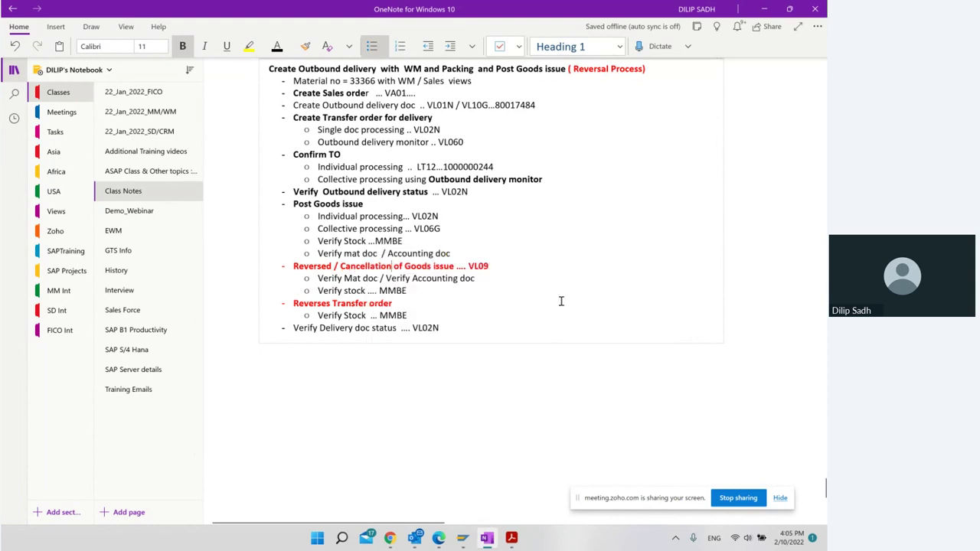
pyautogui.click(467, 537)
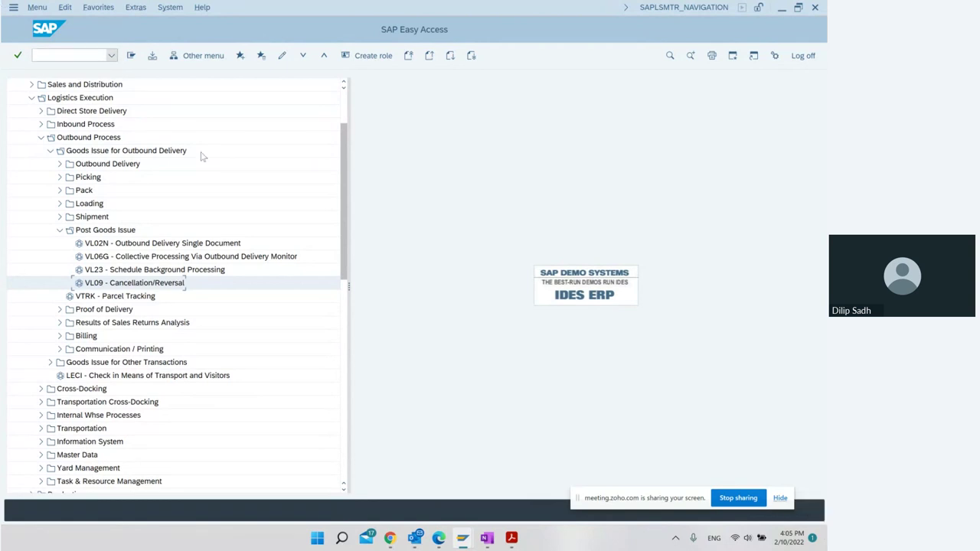
# Step: Reverse the goods issue for delivery 80017484 in VL09, shipping point 1000, and confirm
pyautogui.doubleClick(100, 286)
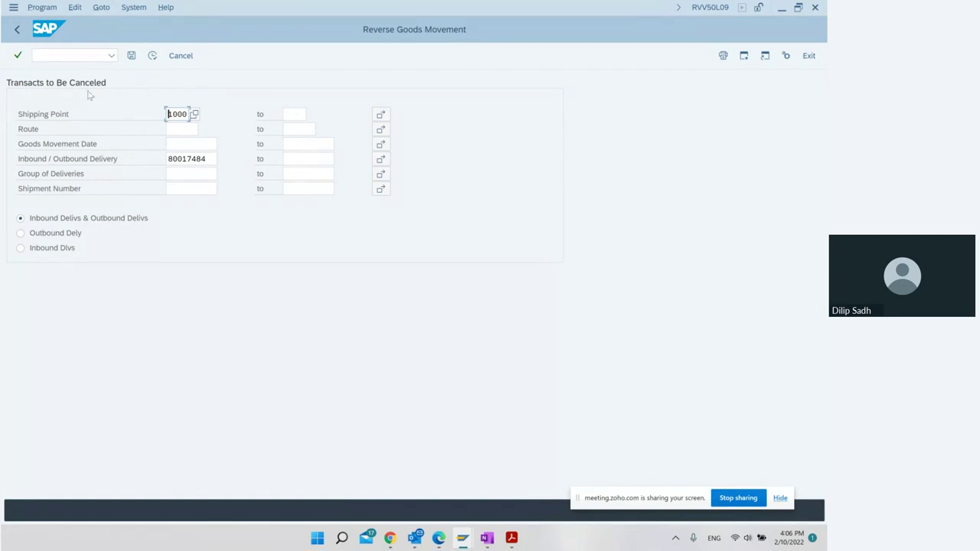
pyautogui.click(153, 57)
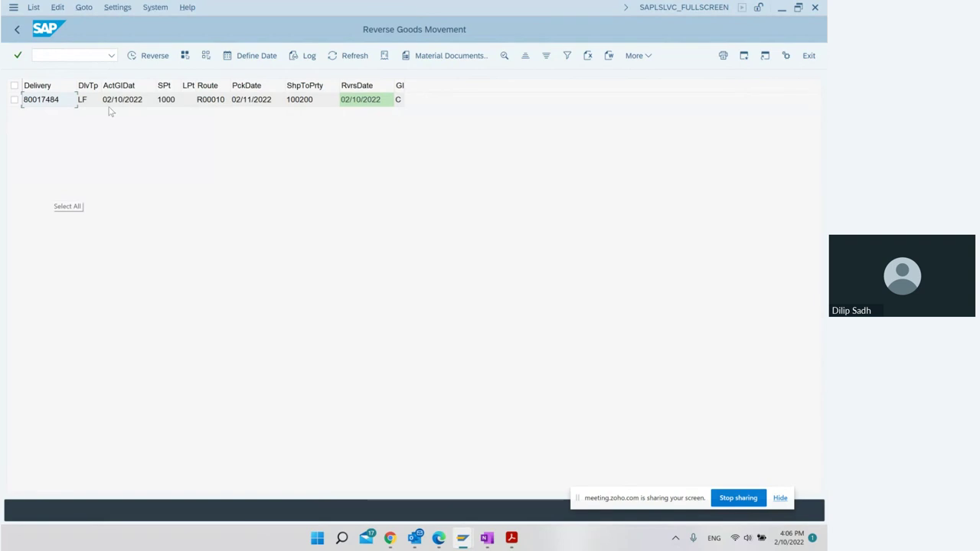
pyautogui.click(14, 85)
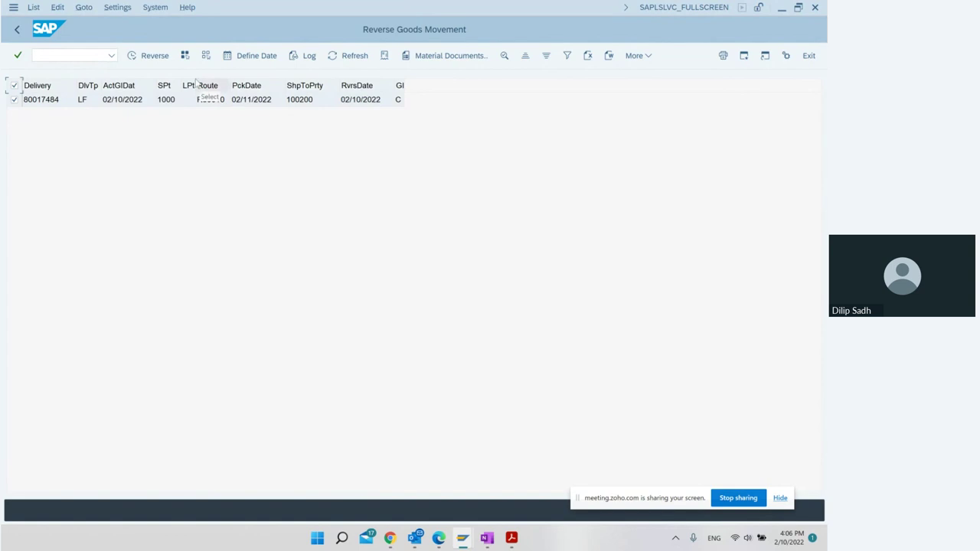
pyautogui.click(161, 59)
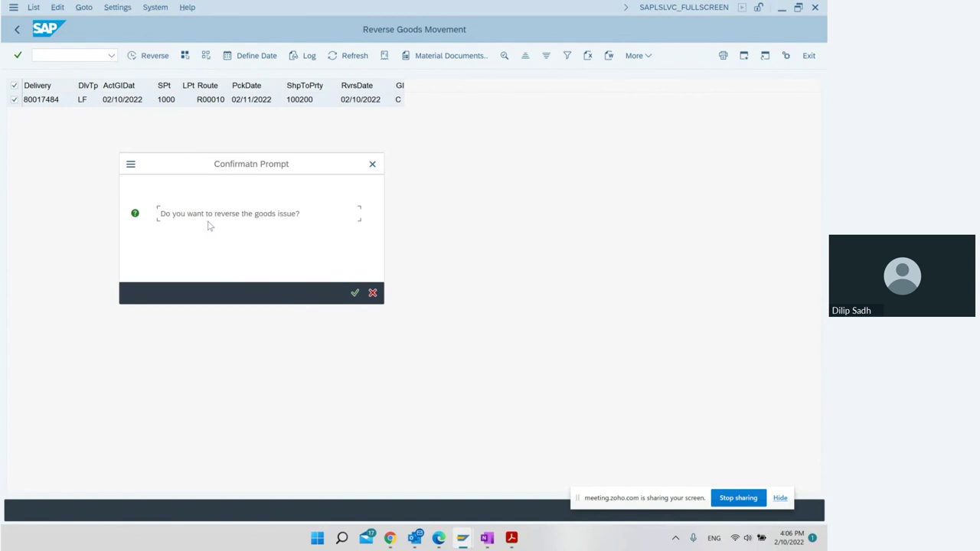
pyautogui.click(355, 293)
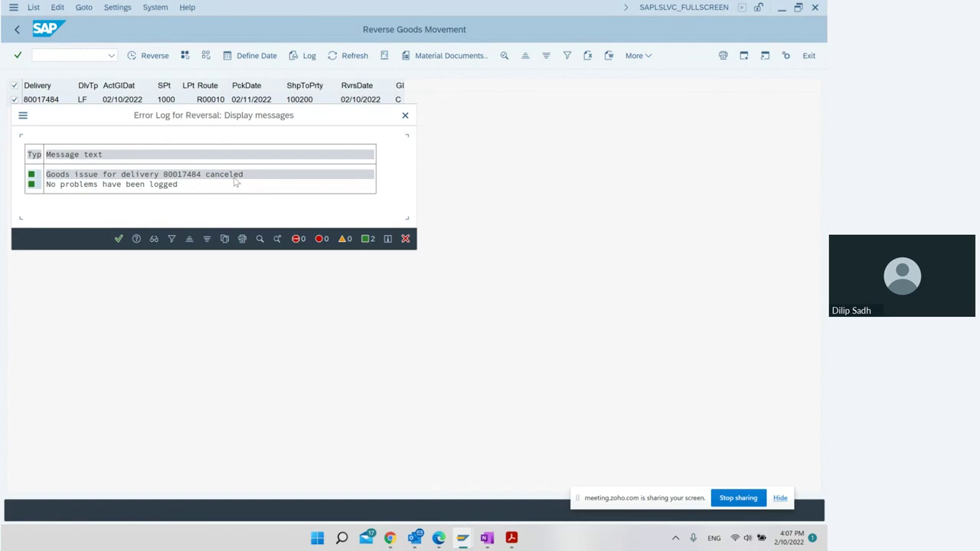
# Step: Close the reversal log and return to the SAP Easy Access menu
pyautogui.click(405, 115)
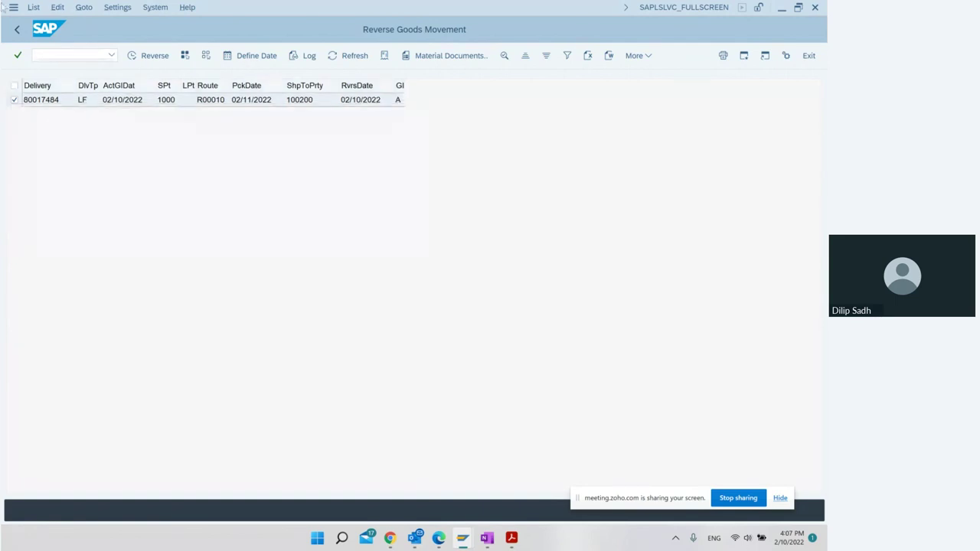
pyautogui.click(18, 30)
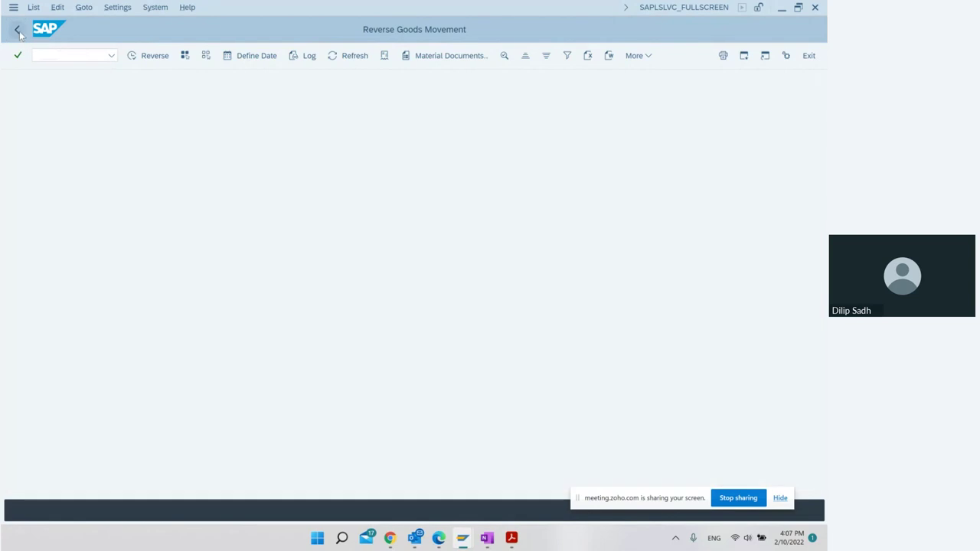
pyautogui.click(18, 30)
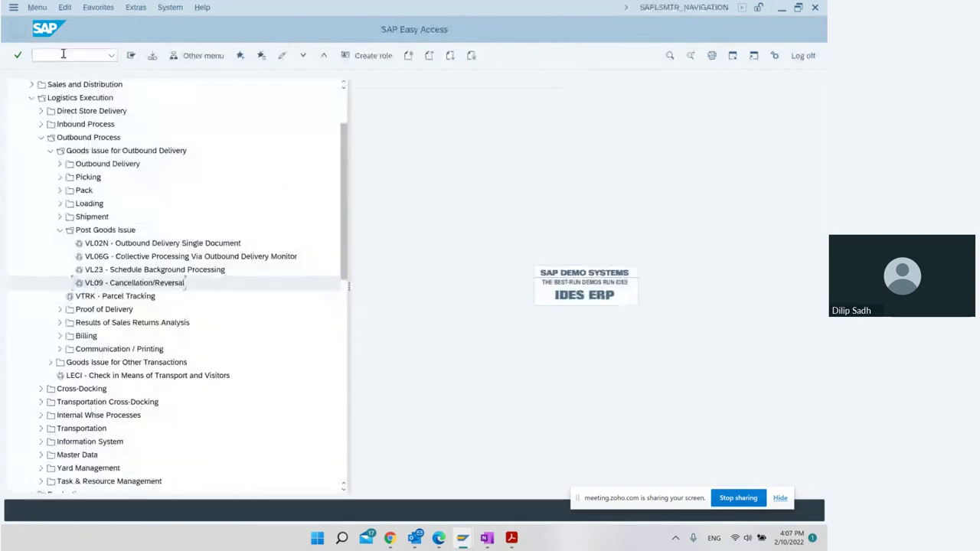
# Step: Check in MMBE that material 33366 is back to 222 EA unrestricted in 0088
pyautogui.click(63, 53)
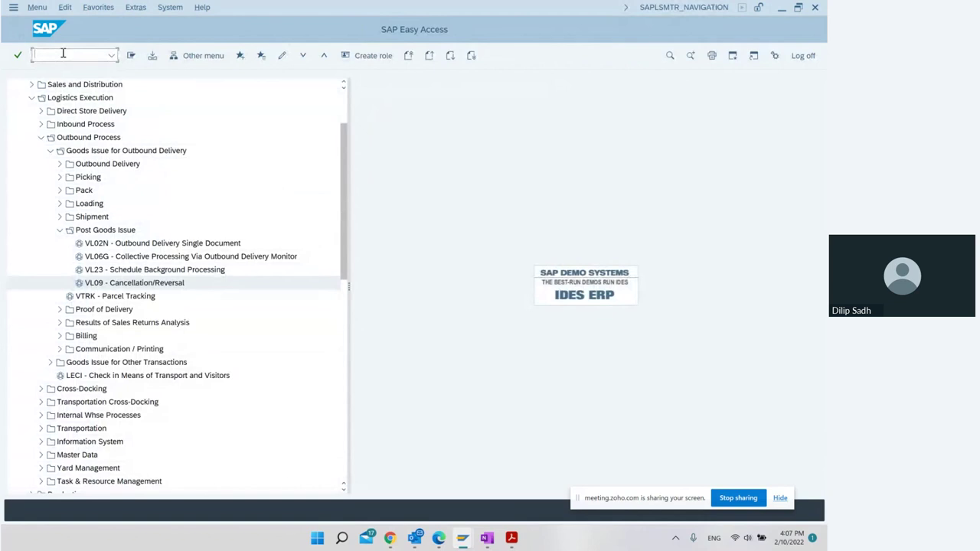
pyautogui.write('mmbe')
pyautogui.press('Return')
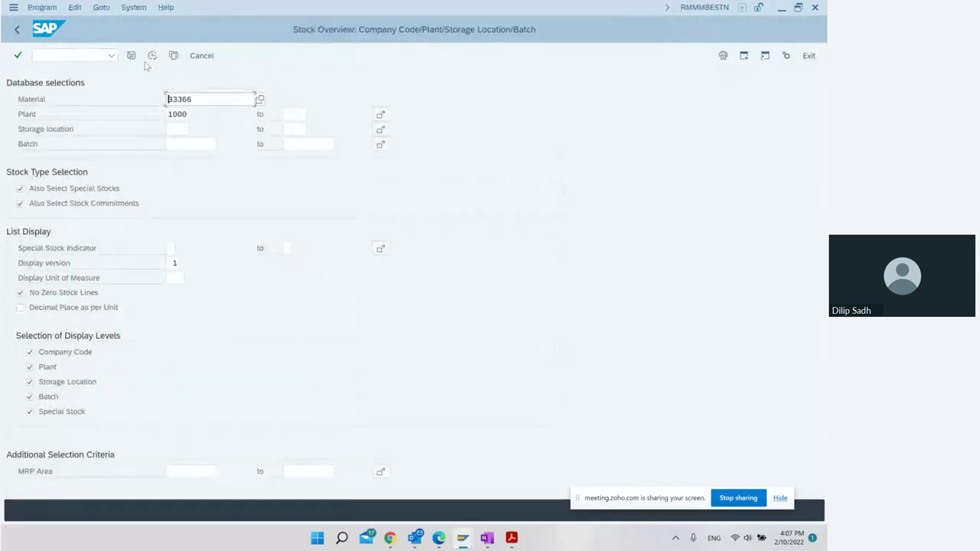
pyautogui.click(152, 57)
pyautogui.click(305, 276)
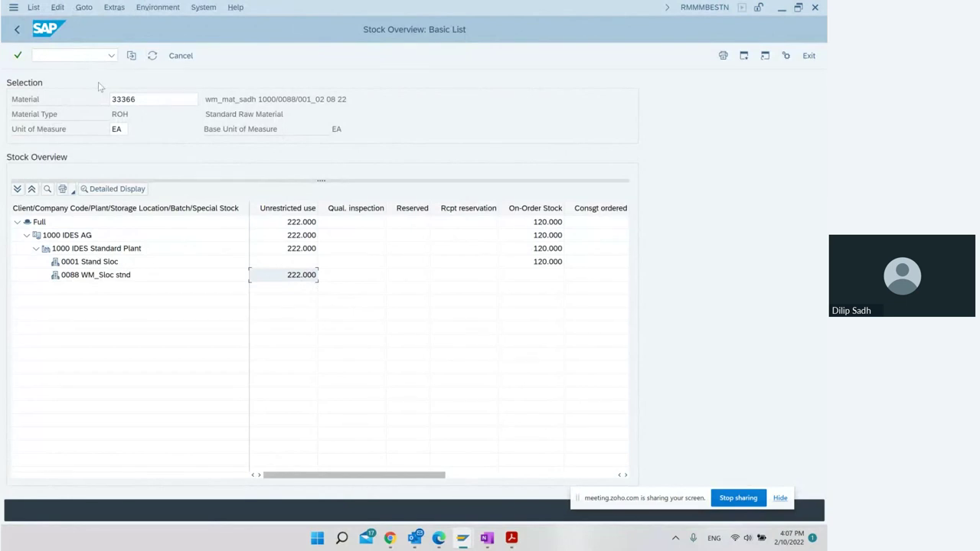
pyautogui.click(20, 30)
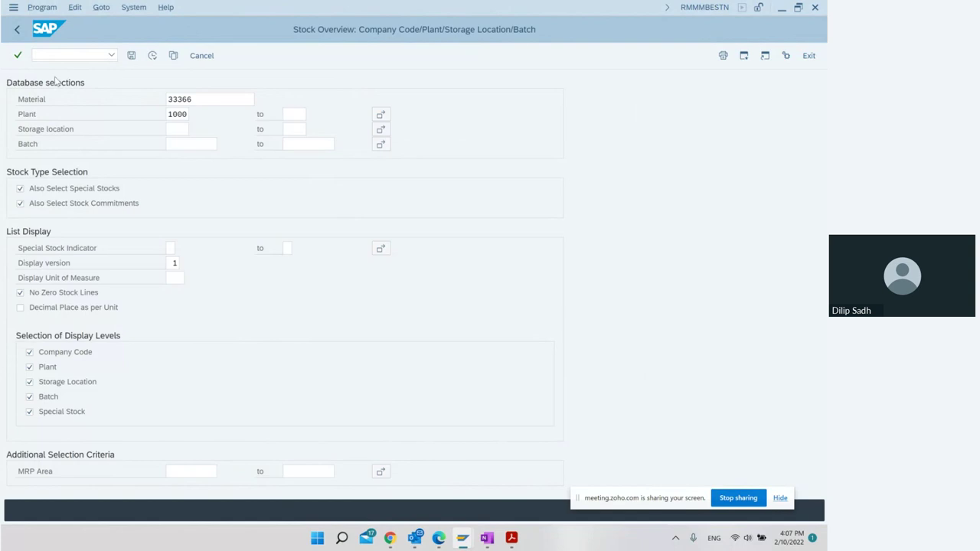
pyautogui.press('F3')
pyautogui.write('vl03')
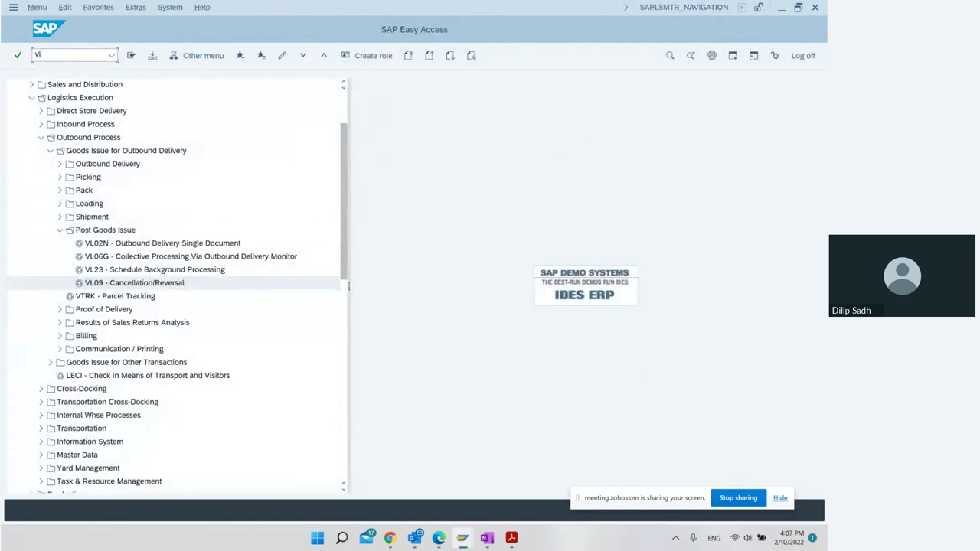
pyautogui.press('BackSpace')
pyautogui.write('2n')
pyautogui.press('Return')
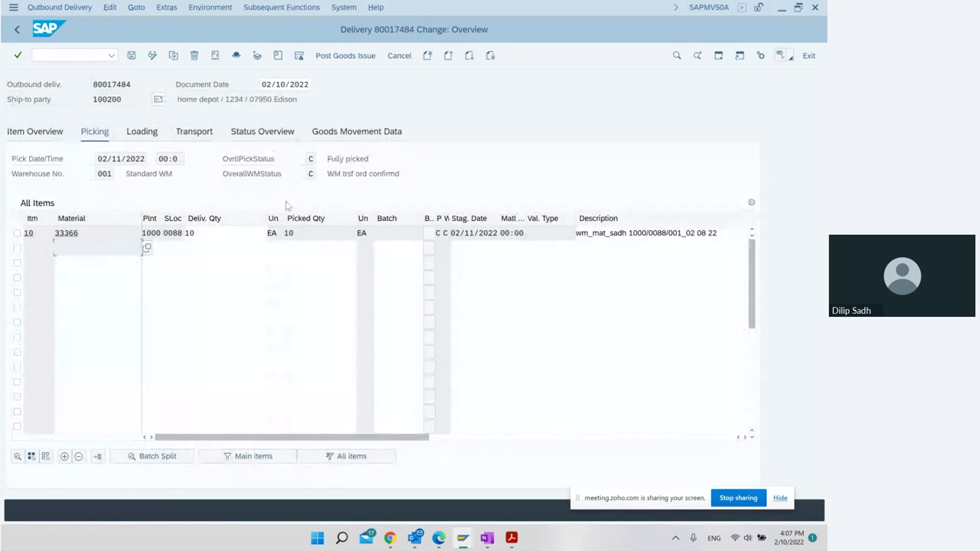
pyautogui.click(337, 132)
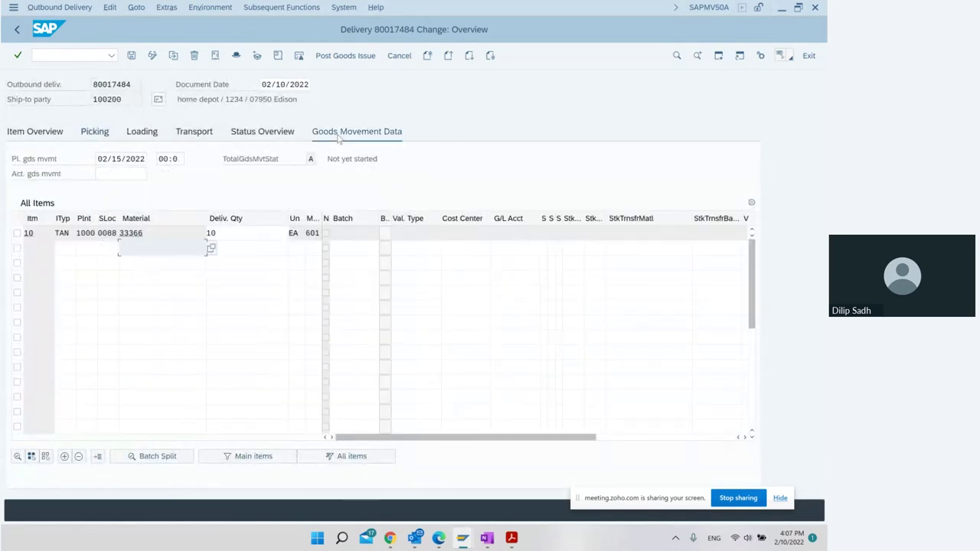
pyautogui.click(309, 160)
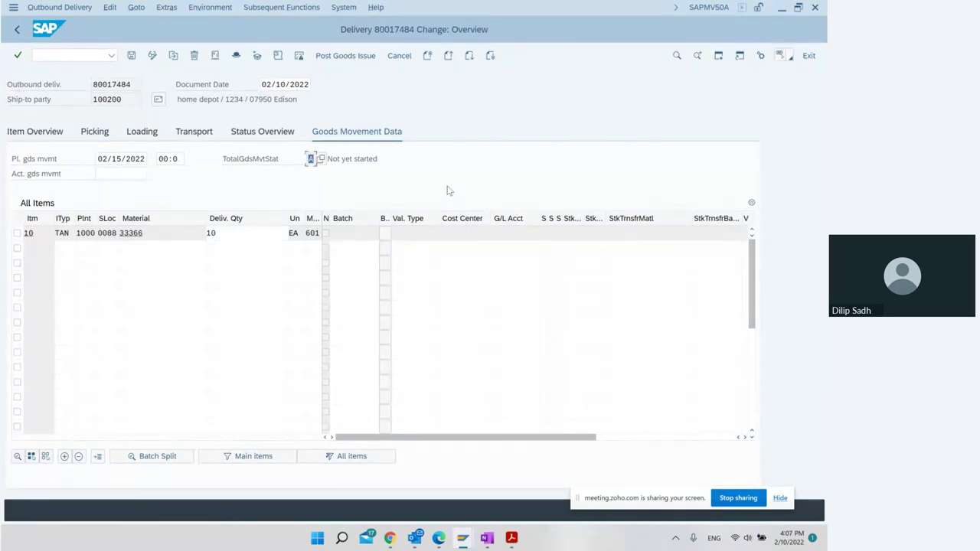
pyautogui.click(19, 30)
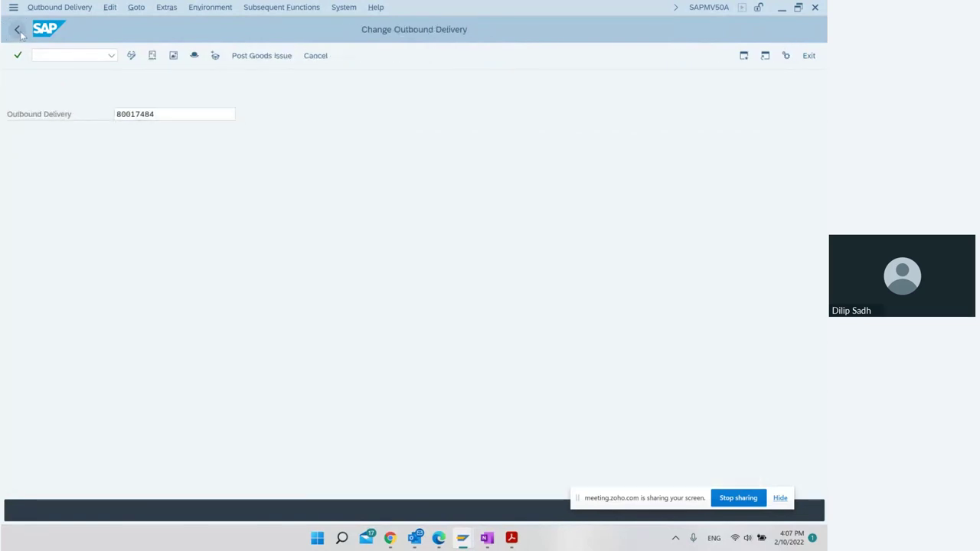
pyautogui.click(19, 31)
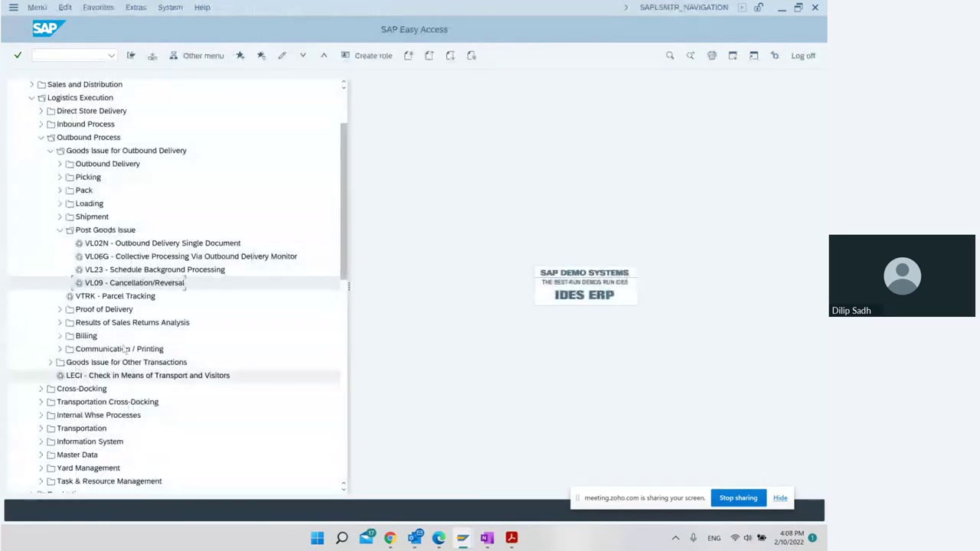
# Step: Start LT0G Return Transfer for Outbound Delivery from Picking > Cancel Transfer Order
pyautogui.click(59, 230)
pyautogui.click(59, 177)
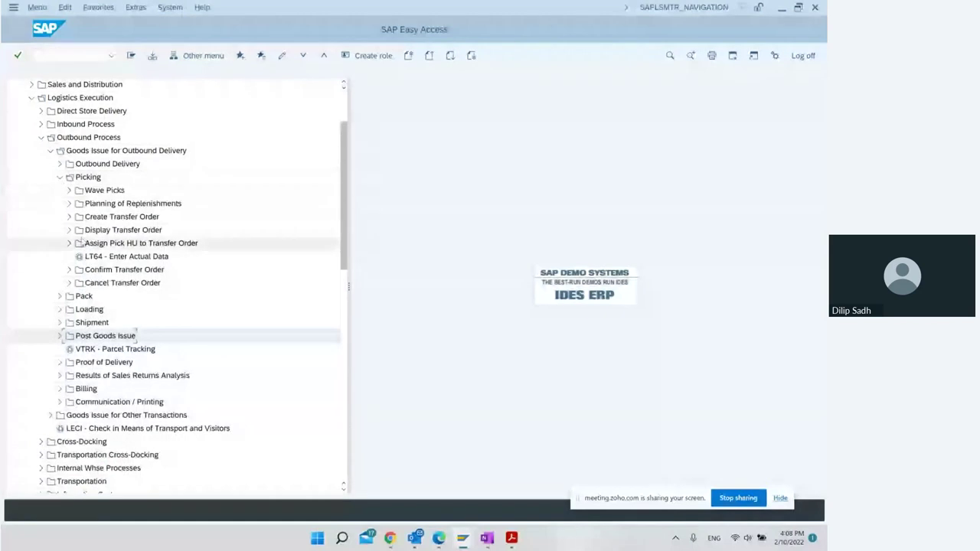
pyautogui.click(69, 283)
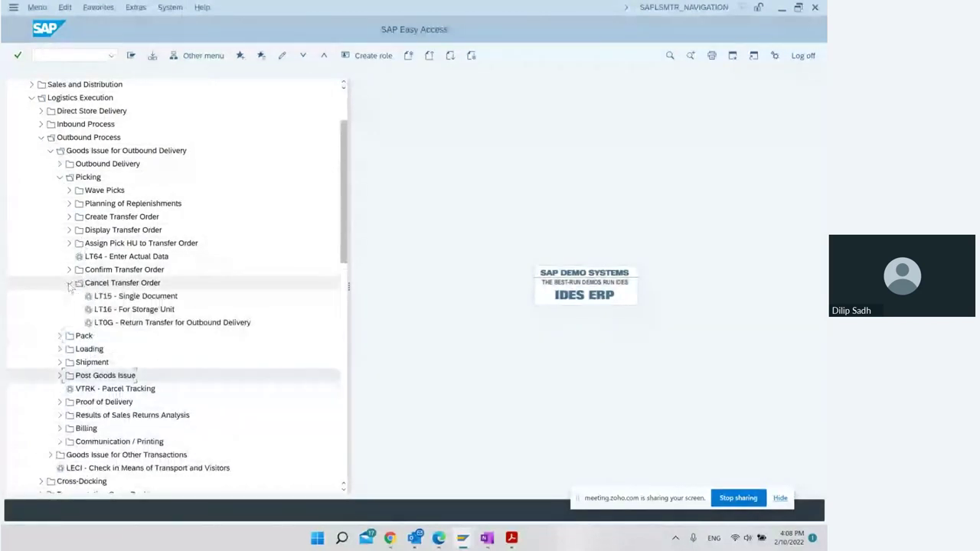
pyautogui.click(147, 323)
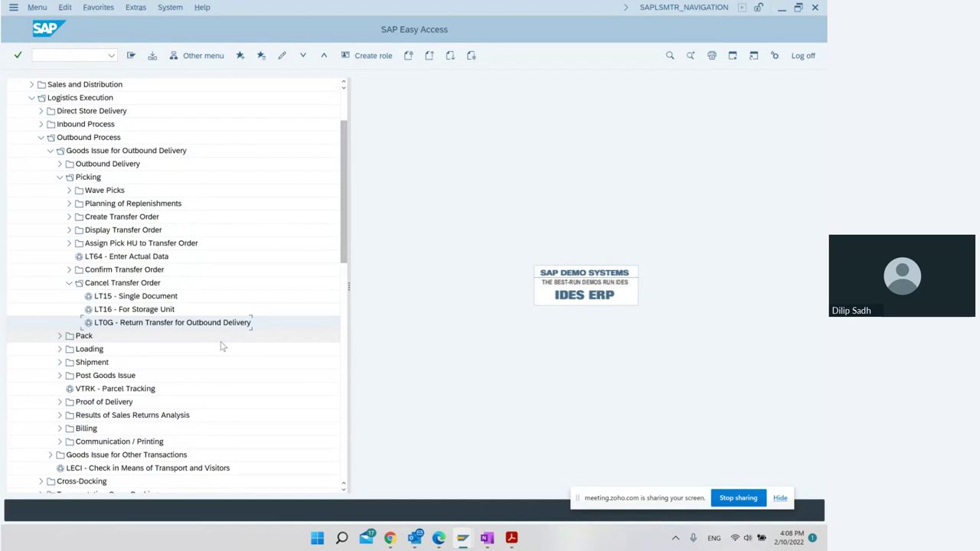
pyautogui.doubleClick(162, 323)
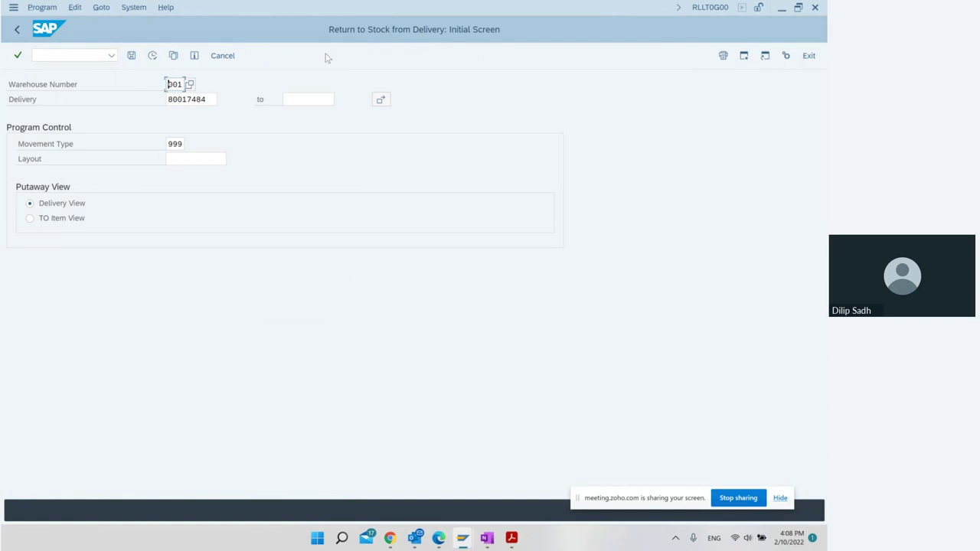
# Step: Select the delivery item for foreground putaway with destination storage type 001
pyautogui.click(153, 56)
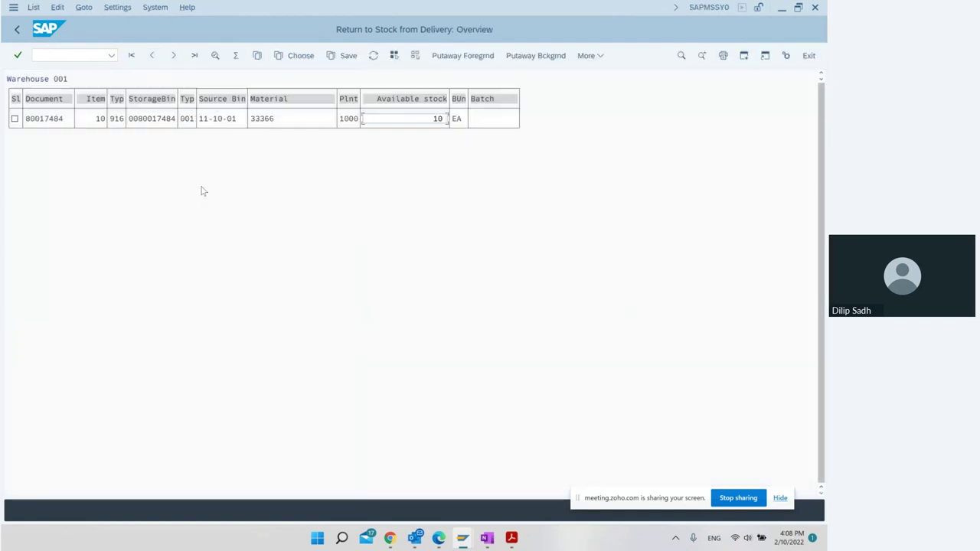
pyautogui.click(14, 120)
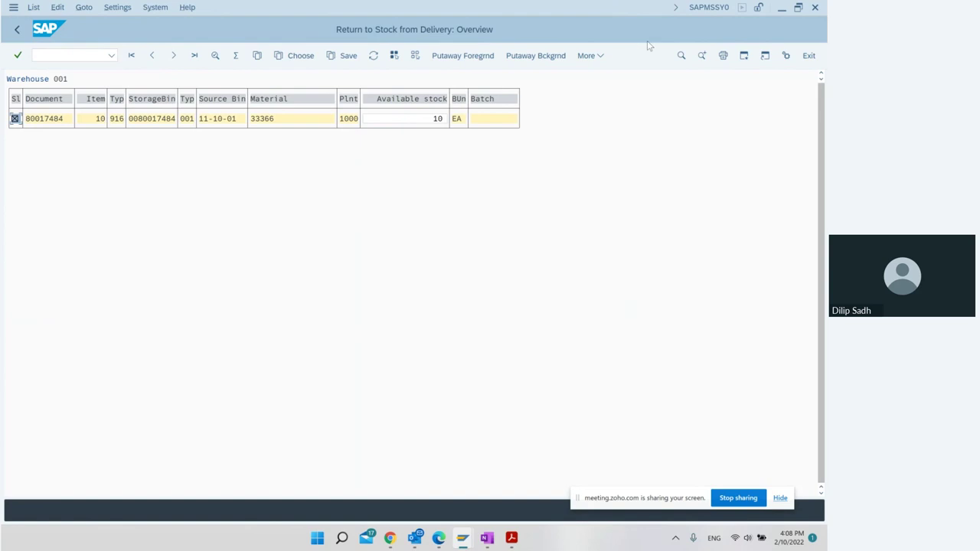
pyautogui.click(462, 55)
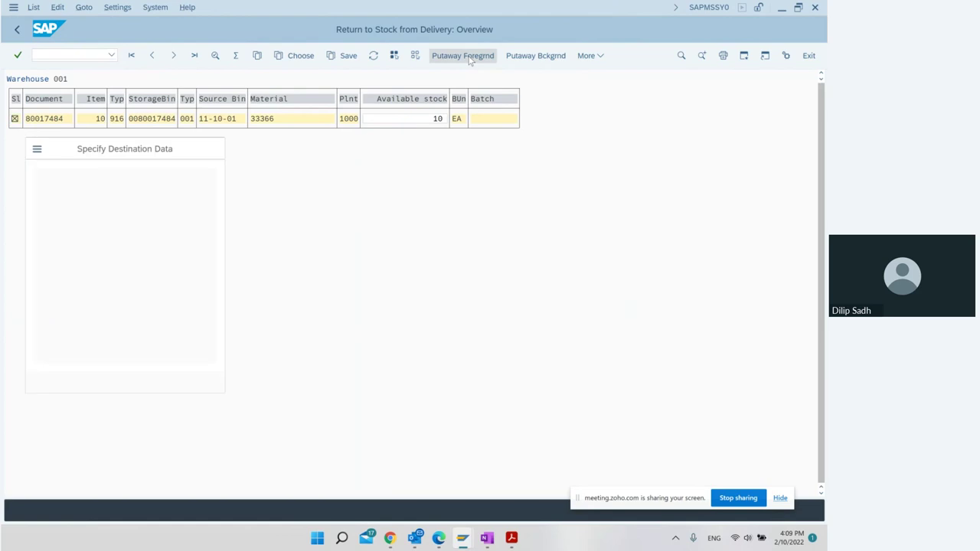
pyautogui.moveTo(121, 157); pyautogui.dragTo(271, 176)
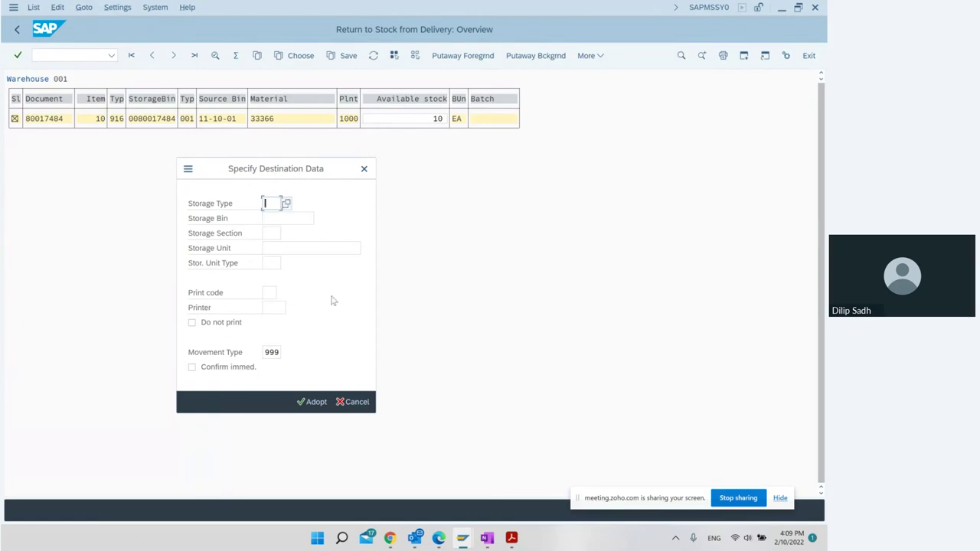
pyautogui.write('000')
pyautogui.press('BackSpace')
pyautogui.write('1')
pyautogui.click(311, 220)
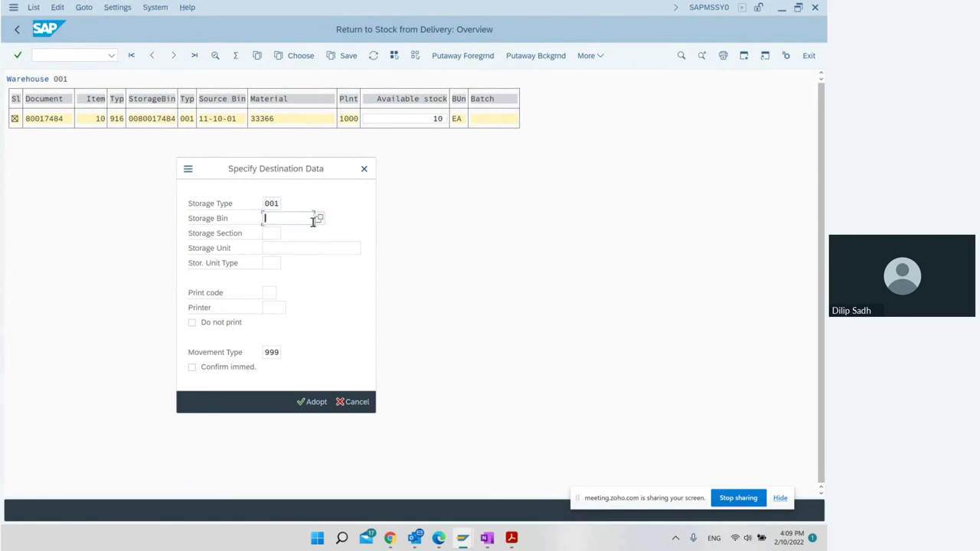
# Step: Choose empty bin 09-13-06 in storage type 001, confirm immediately, and adopt the putaway
pyautogui.click(319, 219)
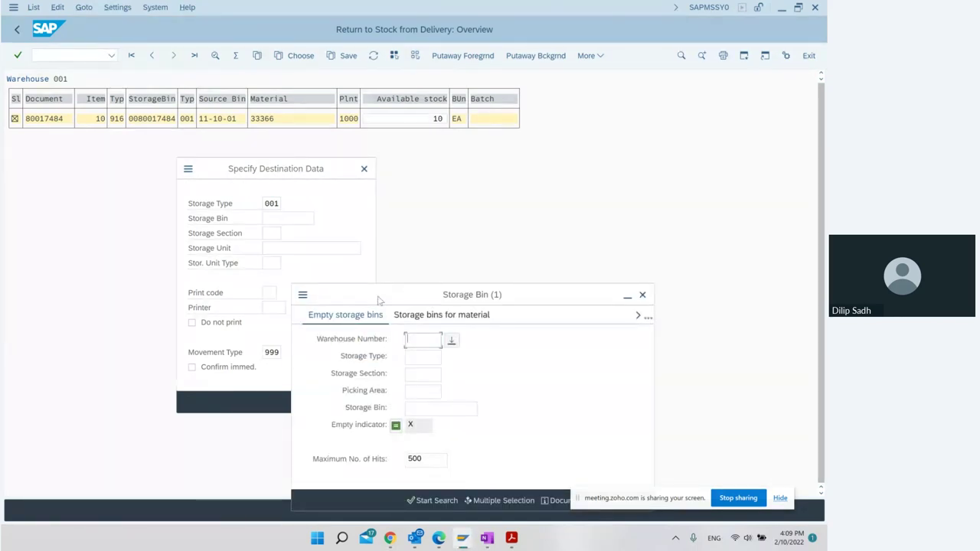
pyautogui.moveTo(380, 299); pyautogui.dragTo(388, 176)
pyautogui.write('001')
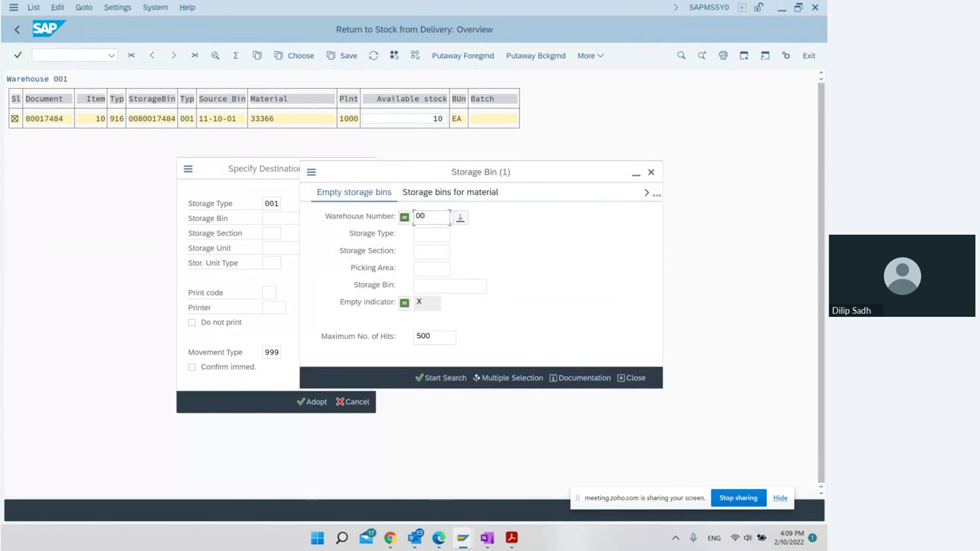
pyautogui.click(432, 236)
pyautogui.write('001')
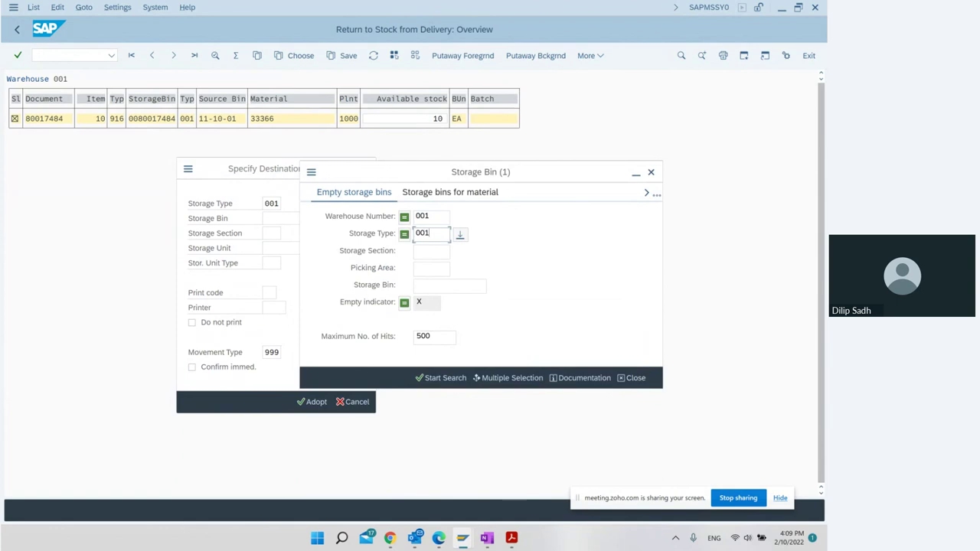
pyautogui.click(447, 379)
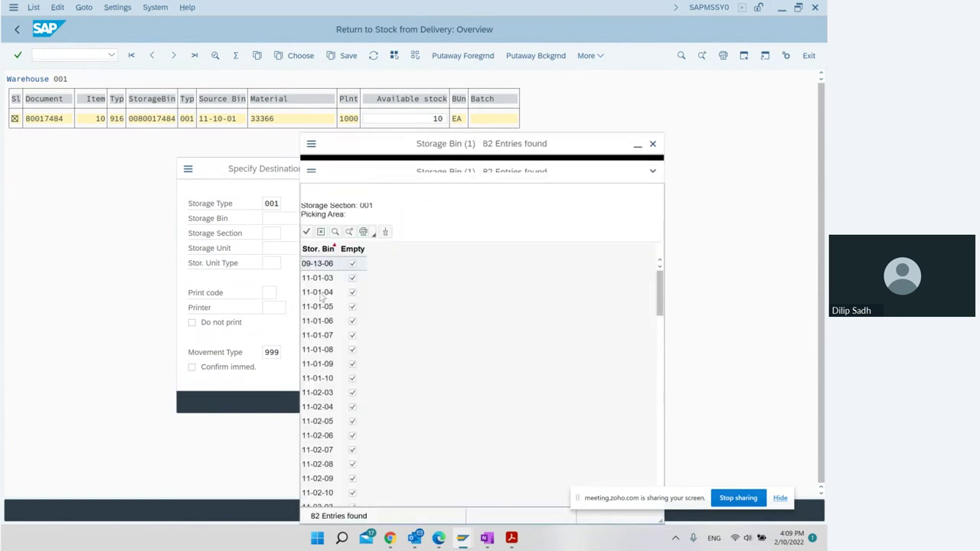
pyautogui.doubleClick(319, 265)
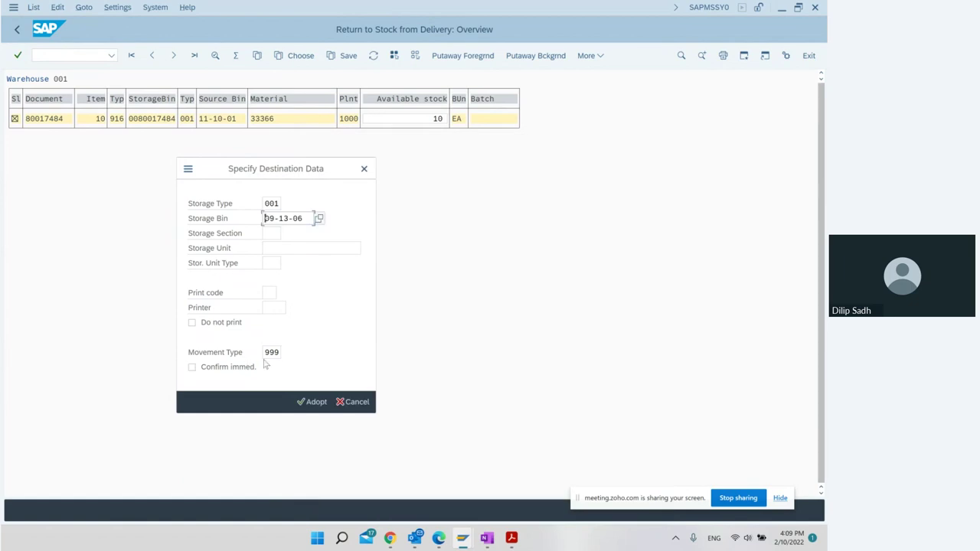
pyautogui.click(222, 369)
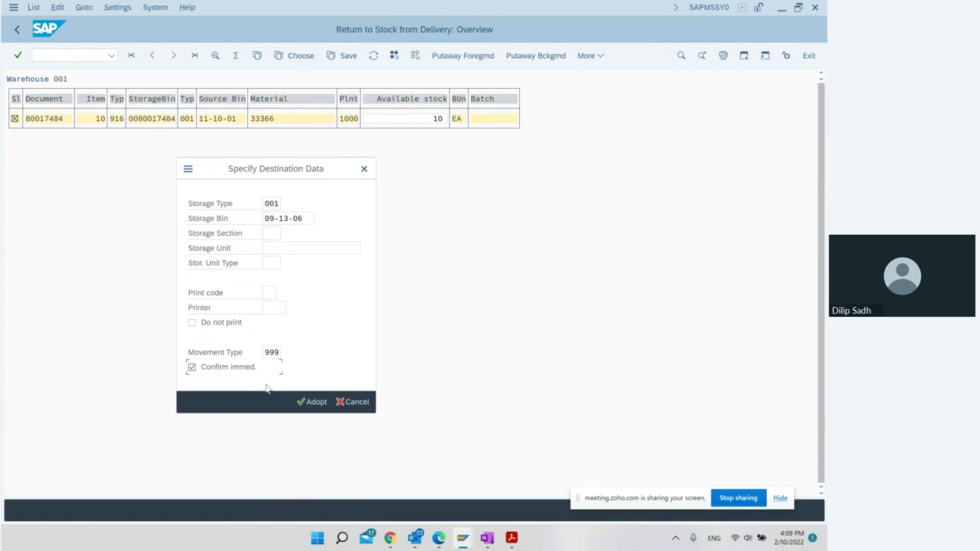
pyautogui.click(312, 404)
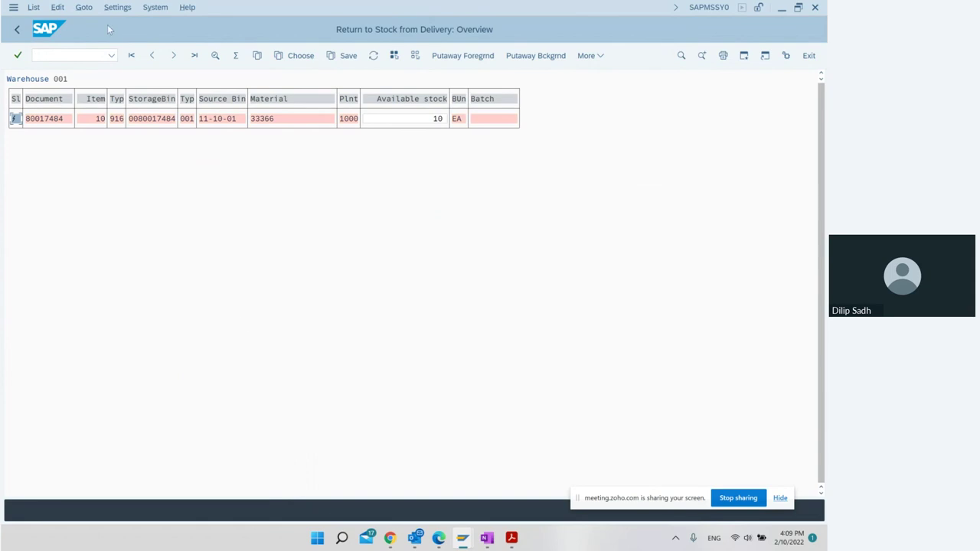
pyautogui.click(15, 30)
# Step: Return SAP GUI to the Easy Access main menu, with a brief look at the class notes
pyautogui.click(16, 31)
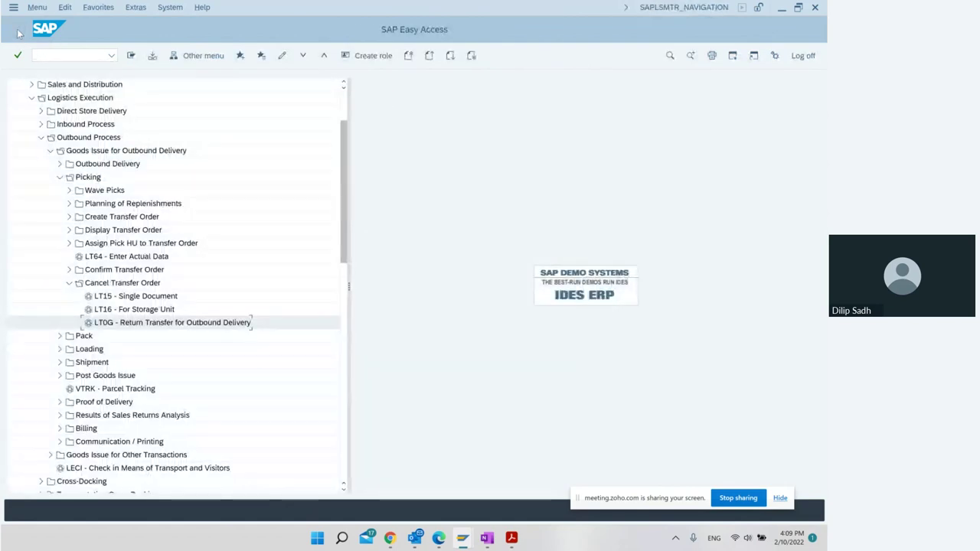
pyautogui.click(486, 540)
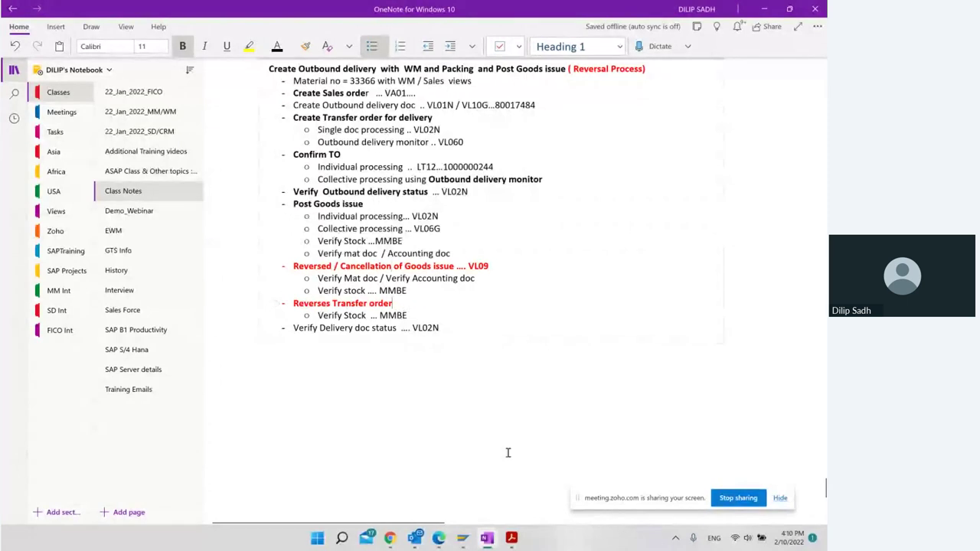
pyautogui.moveTo(462, 540)
pyautogui.click(516, 479)
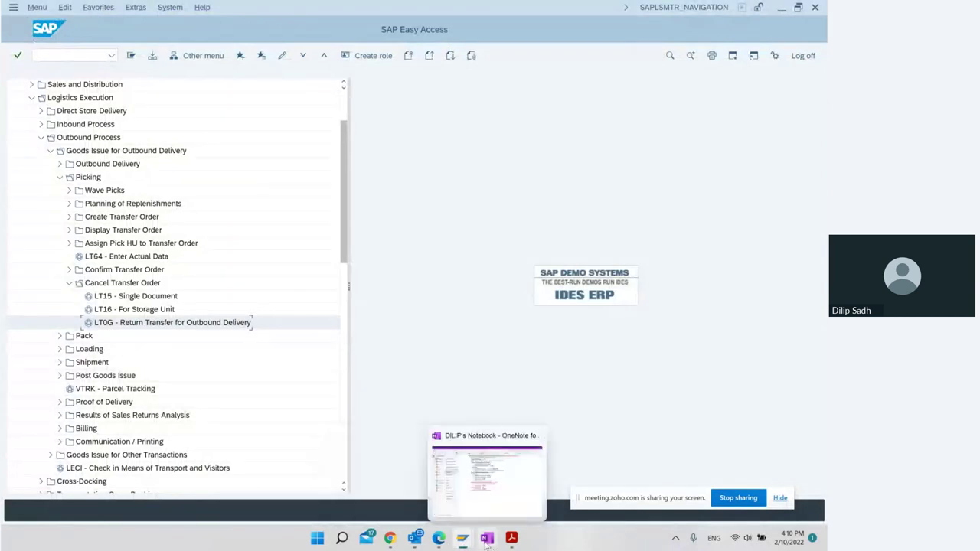
# Step: Append '..LT06' to the 'Reverses Transfer order' heading in OneNote, then return to SAP
pyautogui.click(487, 539)
pyautogui.write('..LT0')
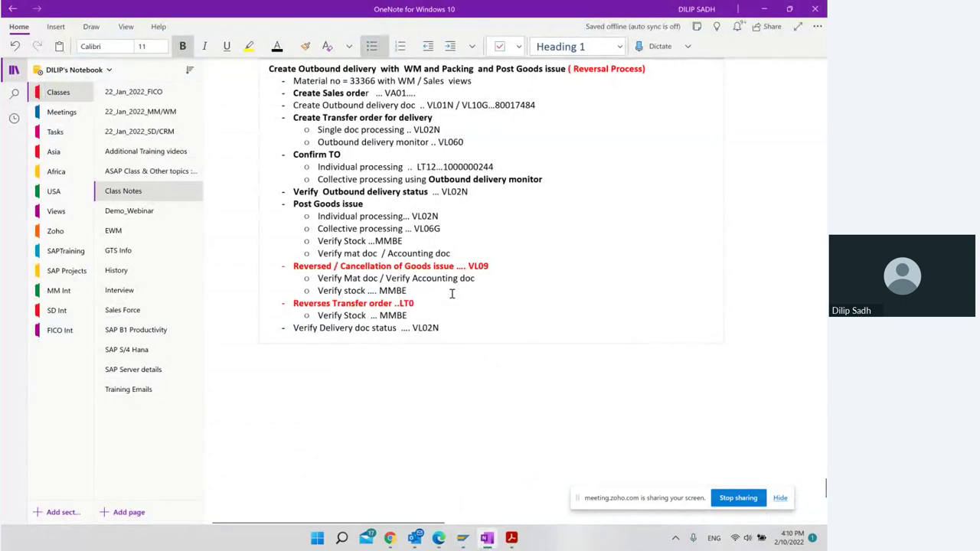
pyautogui.write('6')
pyautogui.click(766, 11)
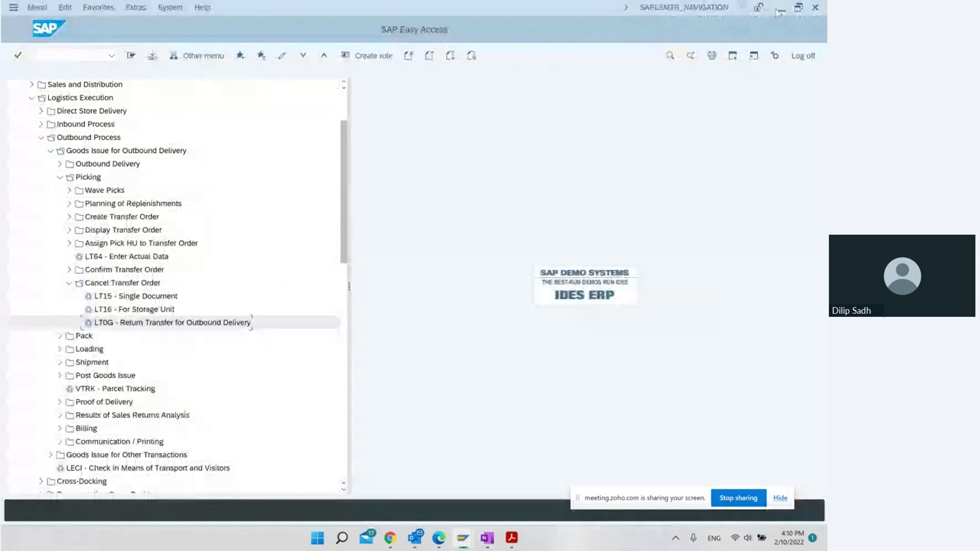